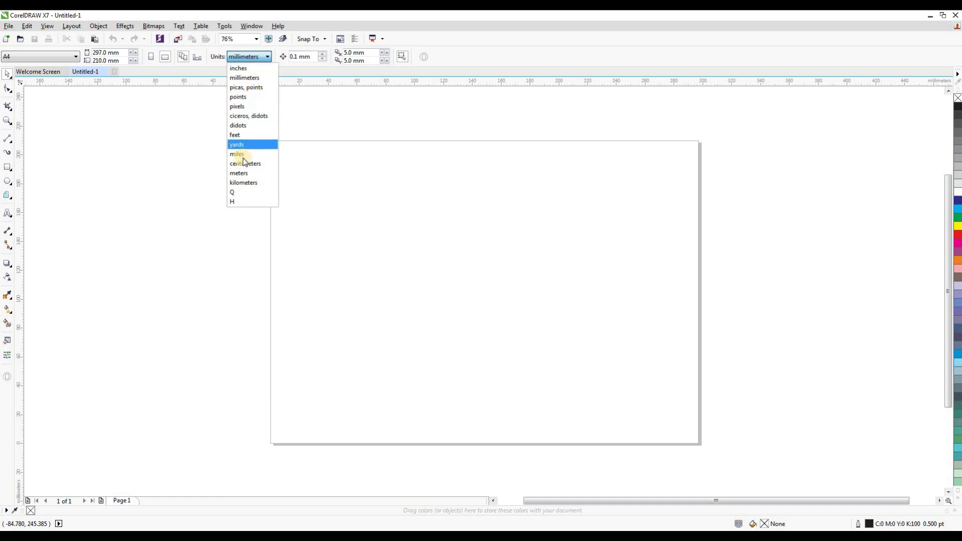
Set the drawing units to centimeters and draw a rectangle about 7.3 cm wide and 11.5 cm high on the page
{"action": "left_click", "coordinate": [245, 163]}
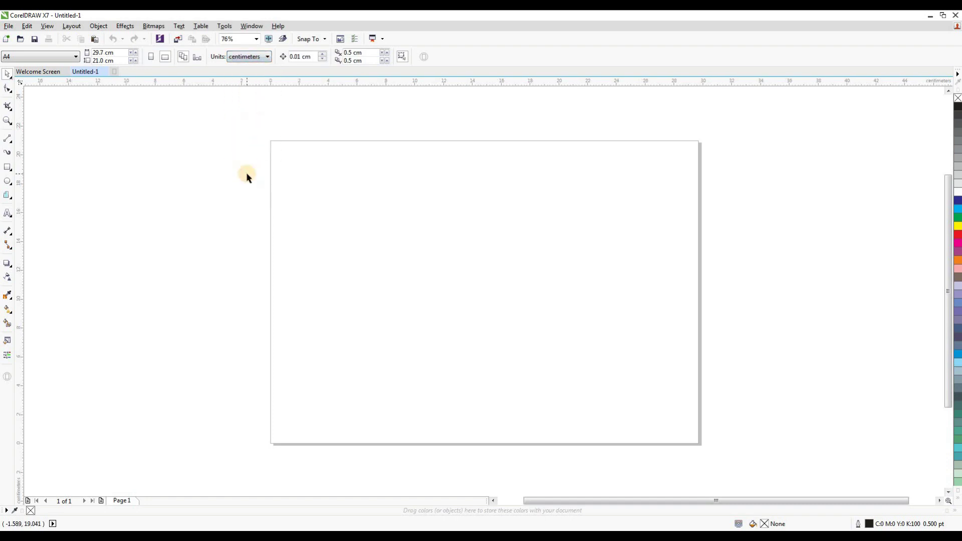
{"action": "left_click", "coordinate": [10, 168]}
{"action": "left_click_drag", "start_coordinate": [424, 188], "coordinate": [530, 354]}
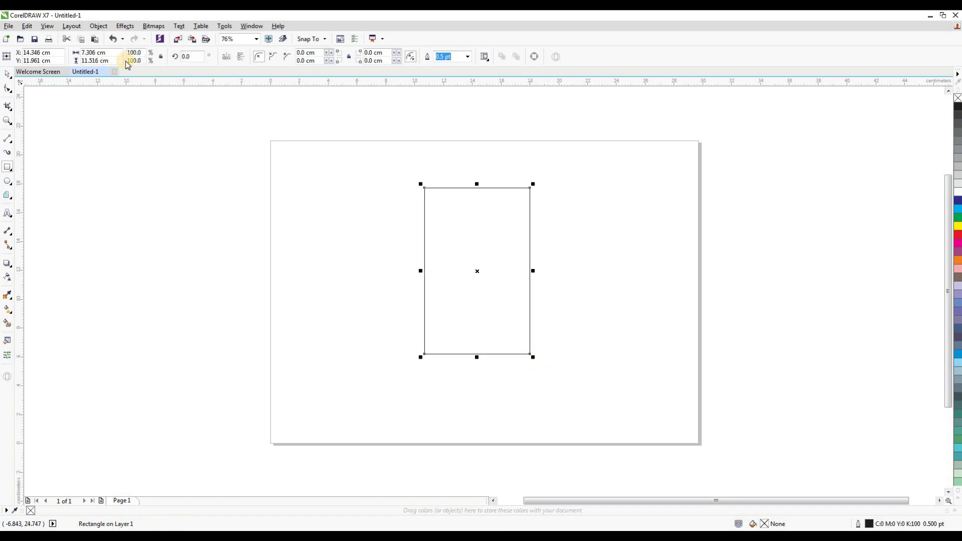
Resize the rectangle to 10 cm wide and 20 cm high
{"action": "left_click_drag", "start_coordinate": [116, 52], "coordinate": [82, 53]}
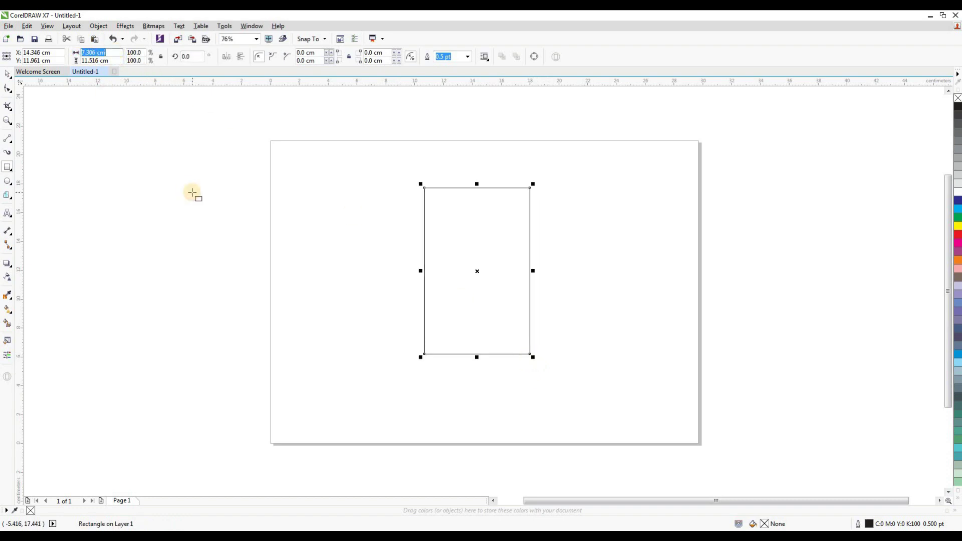
{"action": "type", "text": "1"}
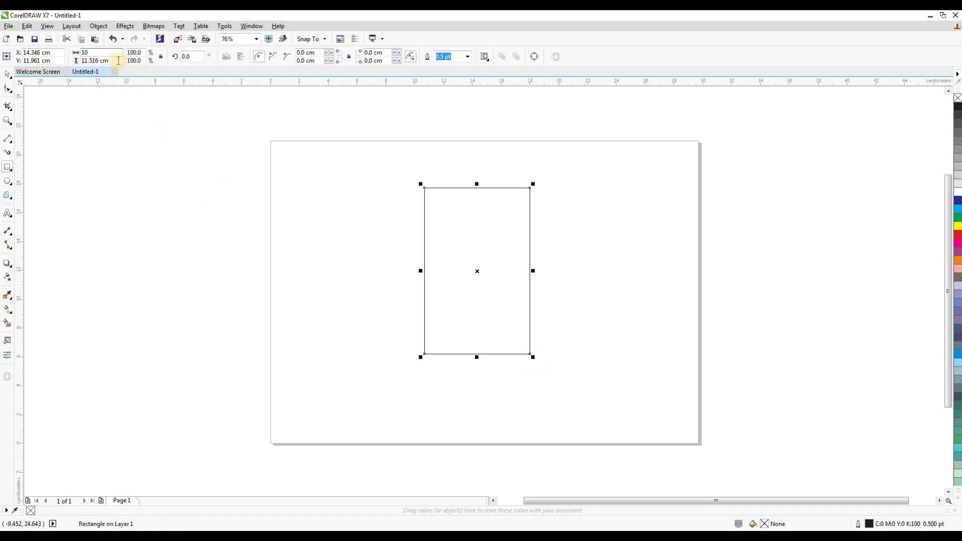
{"action": "type", "text": "0"}
{"action": "key", "text": "Tab"}
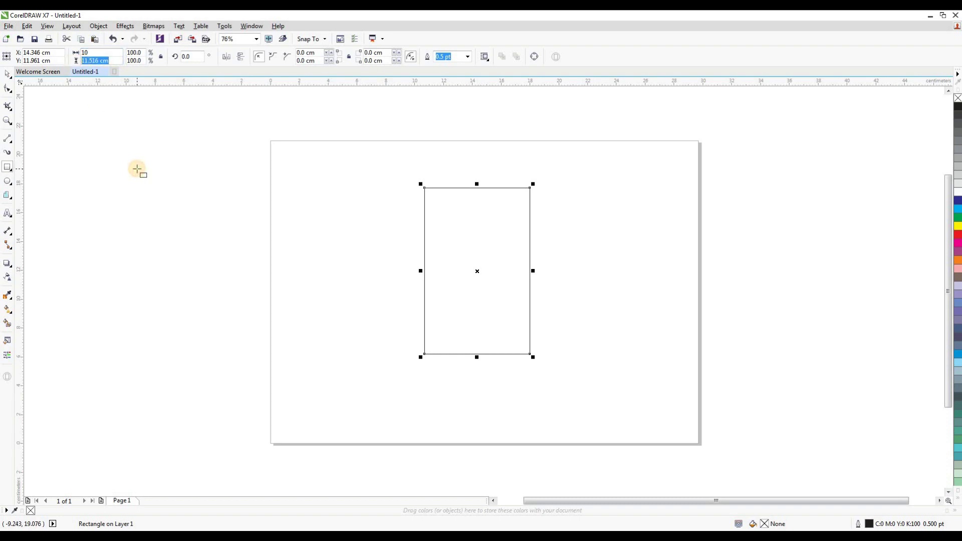
{"action": "key", "text": "Return"}
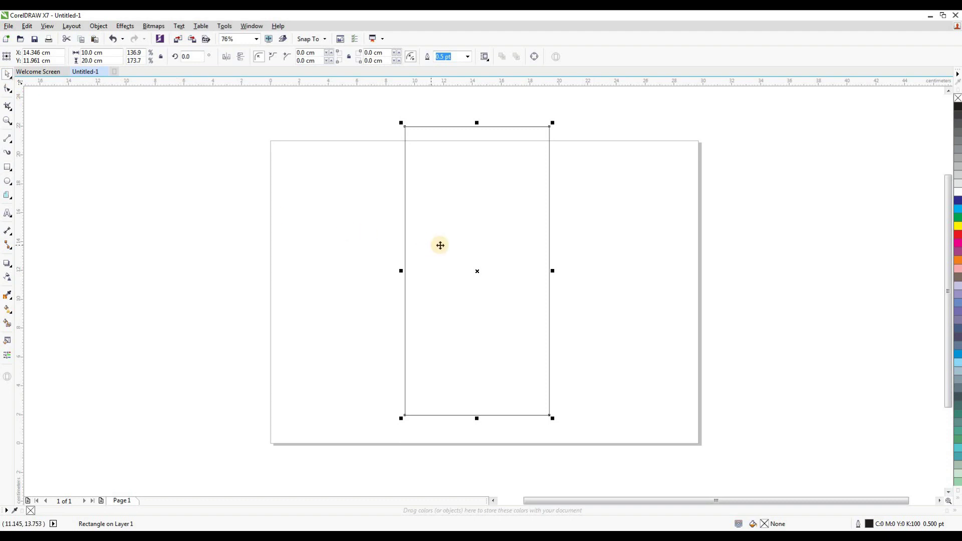
Center the rectangle on the page and place the ruler origin at its top-left corner
{"action": "mouse_move", "coordinate": [438, 245]}
{"action": "left_mouse_down"}
{"action": "mouse_move", "coordinate": [444, 275]}
{"action": "mouse_move", "coordinate": [442, 259]}
{"action": "left_mouse_up"}
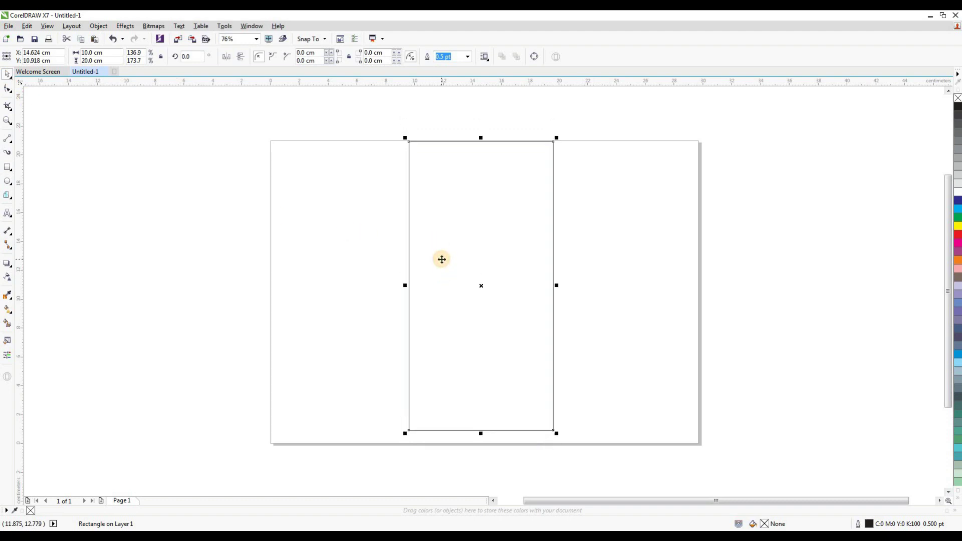
{"action": "key", "text": "p"}
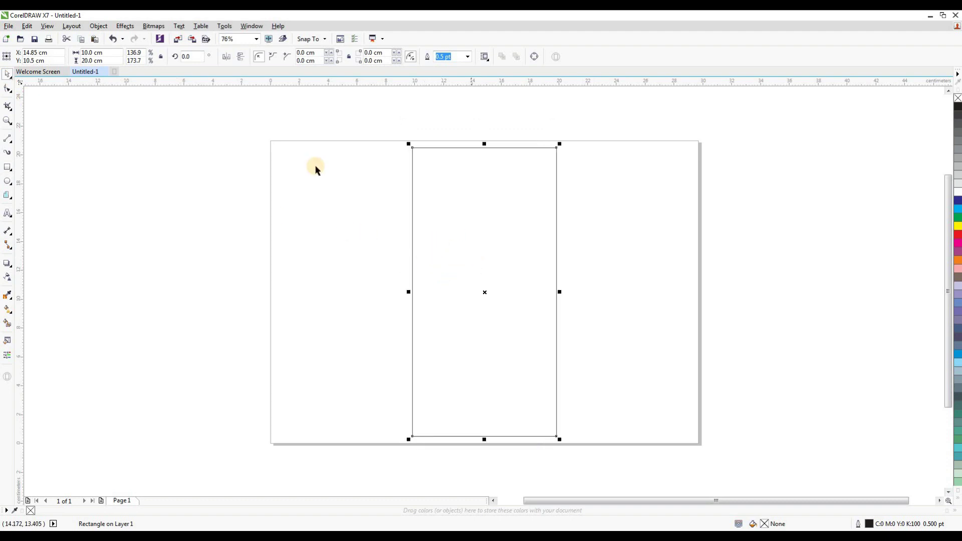
{"action": "left_click_drag", "start_coordinate": [19, 91], "coordinate": [412, 148]}
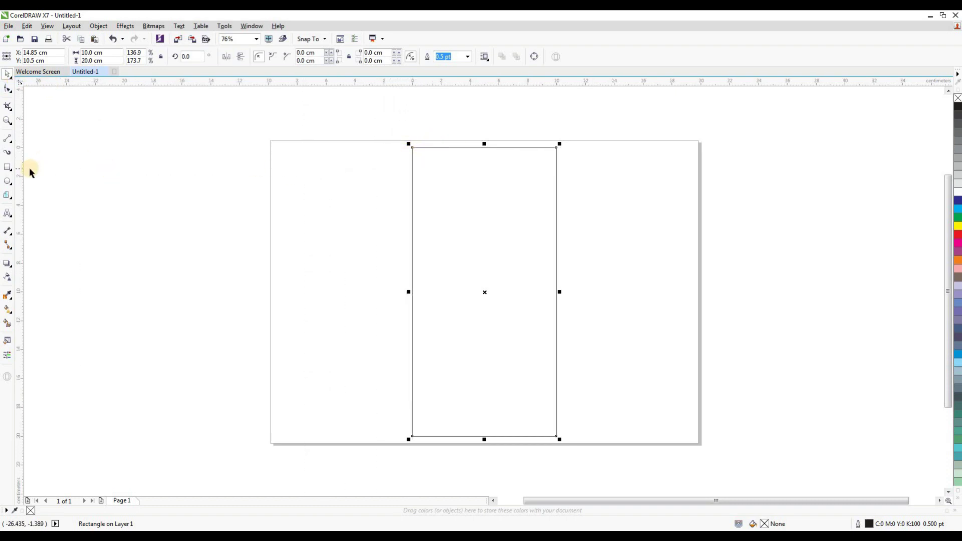
Add a vertical guideline at 5 cm through the rectangle's center and a horizontal guideline 5 cm below its top edge
{"action": "left_click_drag", "start_coordinate": [472, 167], "coordinate": [484, 167]}
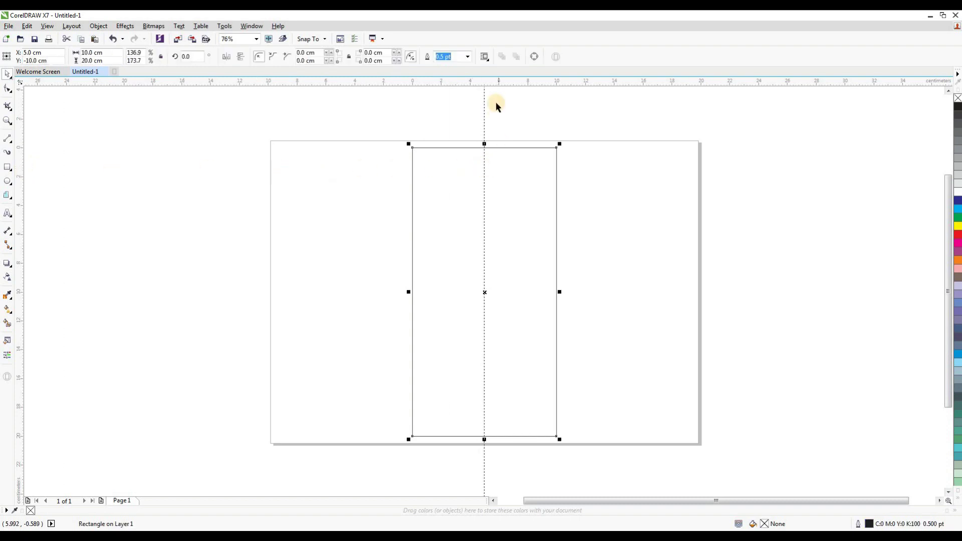
{"action": "left_click_drag", "start_coordinate": [495, 80], "coordinate": [504, 197]}
{"action": "scroll", "coordinate": [489, 181], "scroll_direction": "up", "scroll_amount": 4}
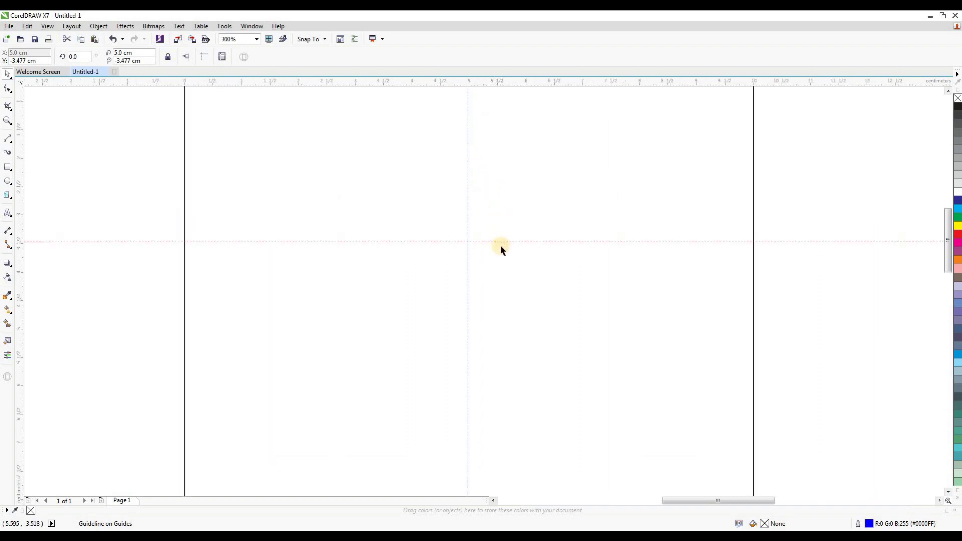
{"action": "left_click_drag", "start_coordinate": [498, 243], "coordinate": [504, 329]}
{"action": "scroll", "coordinate": [506, 325], "scroll_direction": "down", "scroll_amount": 1}
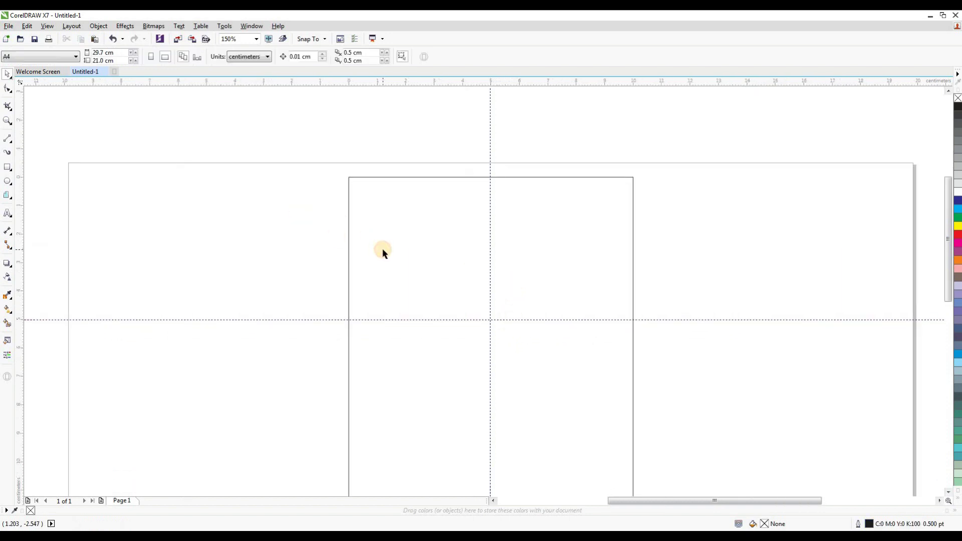
Convert the 10 × 20 cm rectangle to curves
{"action": "scroll", "coordinate": [382, 251], "scroll_direction": "down", "scroll_amount": 1}
{"action": "left_click", "coordinate": [399, 249]}
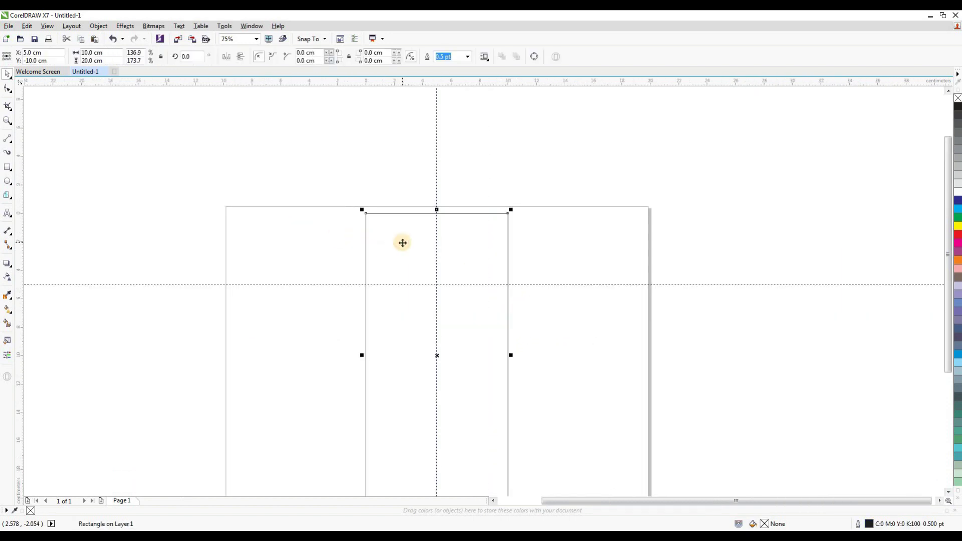
{"action": "left_click", "coordinate": [98, 26]}
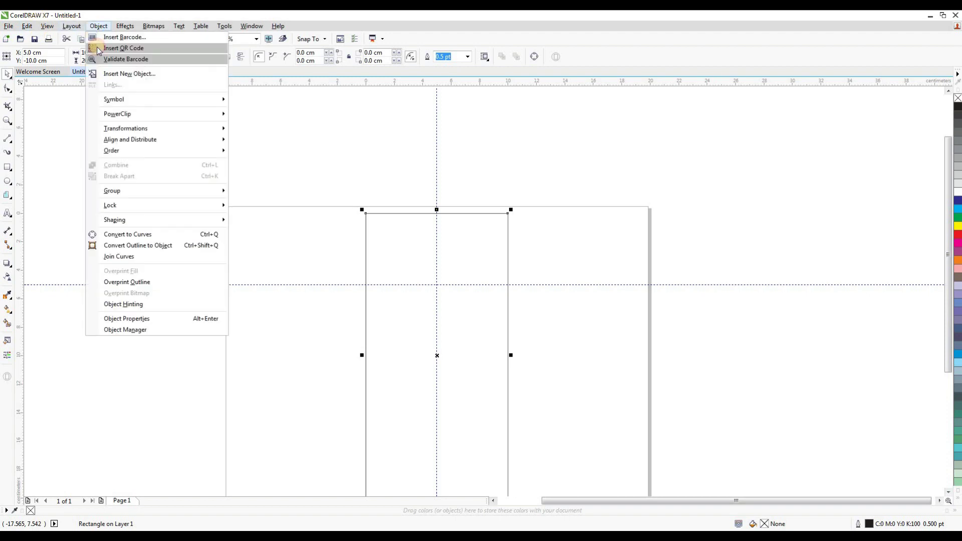
{"action": "left_click", "coordinate": [163, 236]}
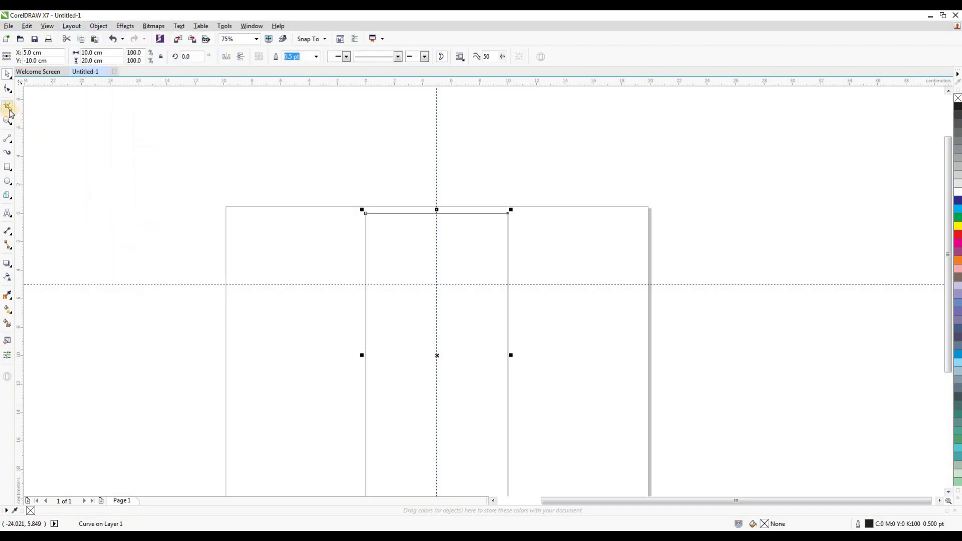
Select the curve's two top corner nodes with the Shape tool and add midpoint nodes on the top and left edges
{"action": "left_click", "coordinate": [8, 88]}
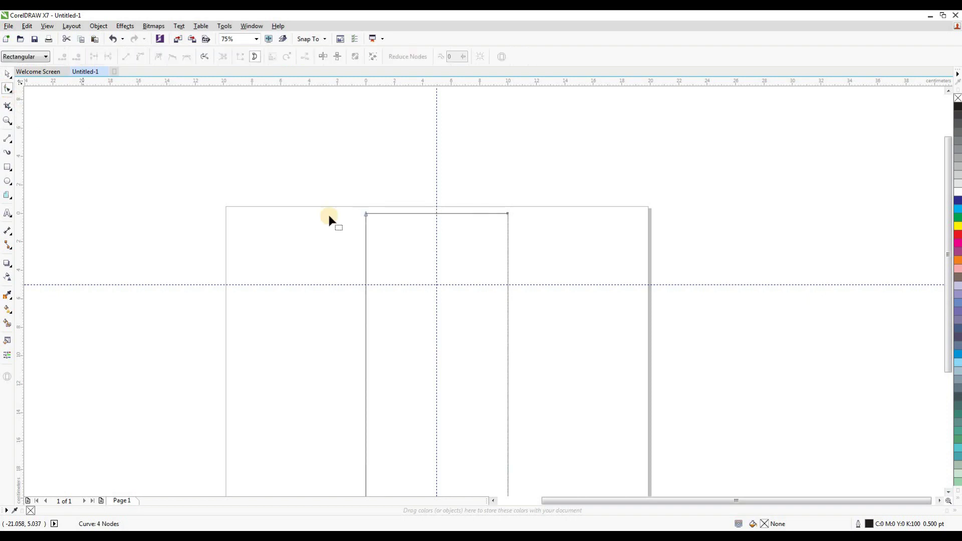
{"action": "left_click_drag", "start_coordinate": [341, 190], "coordinate": [529, 233]}
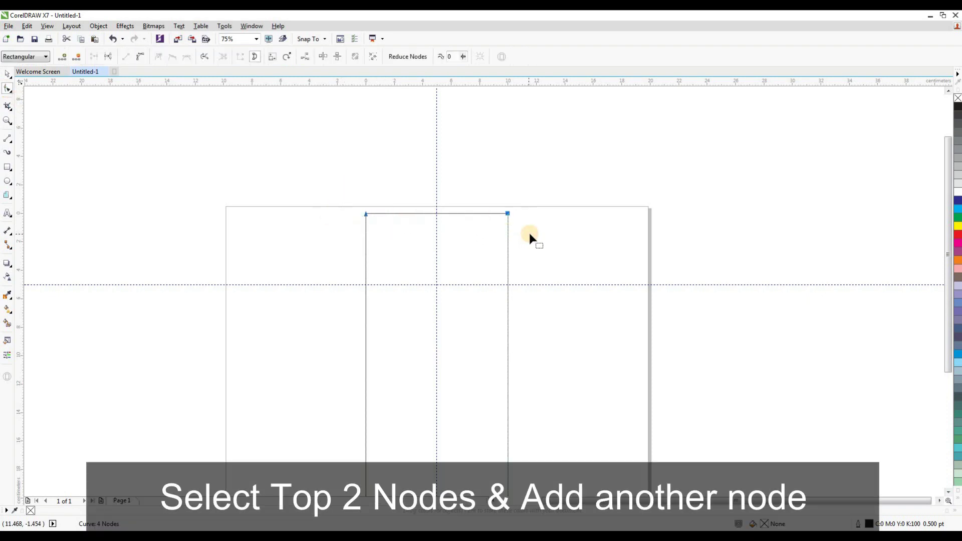
{"action": "left_click", "coordinate": [65, 61]}
{"action": "left_click", "coordinate": [345, 269]}
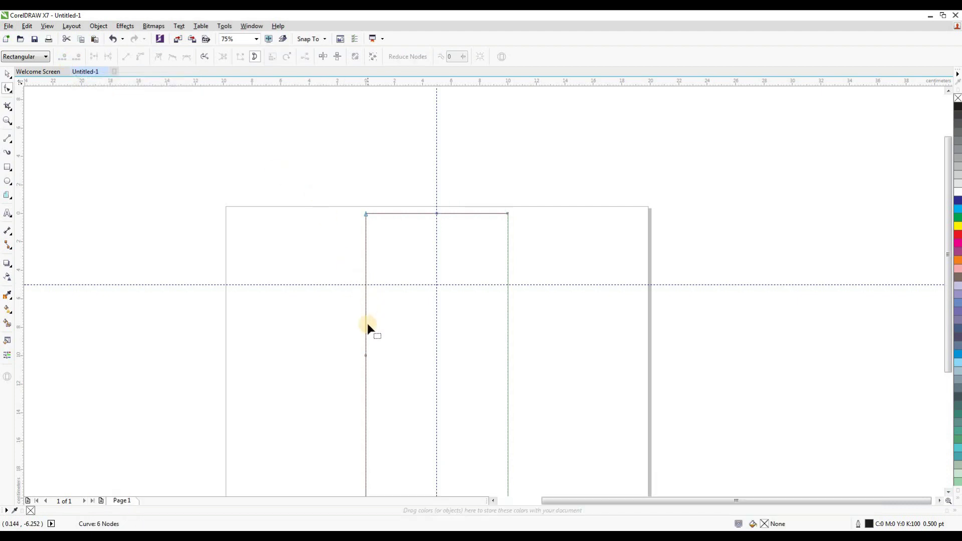
Move the left-edge node up to the horizontal guideline and add a matching node where the guideline crosses the right edge
{"action": "left_click_drag", "start_coordinate": [366, 356], "coordinate": [364, 326]}
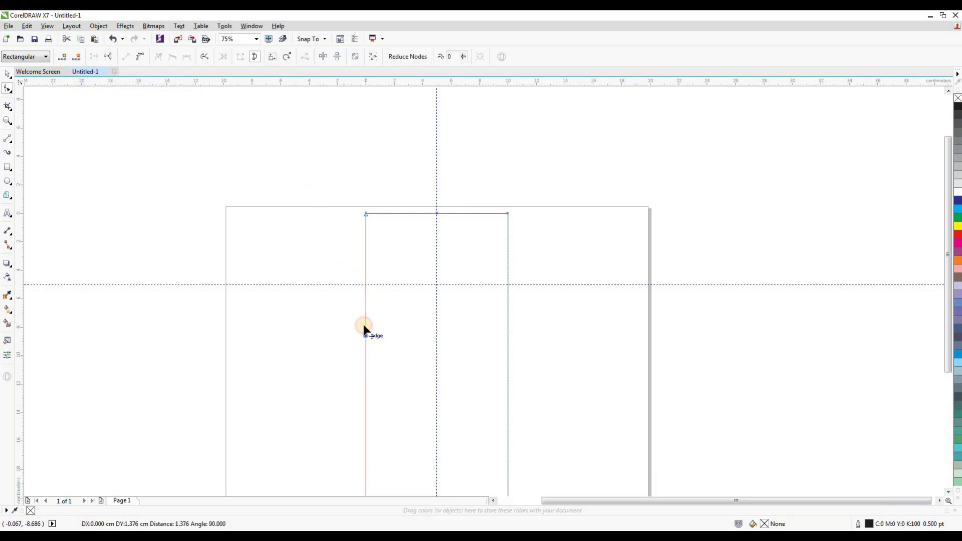
{"action": "left_click_drag", "start_coordinate": [362, 287], "coordinate": [365, 284]}
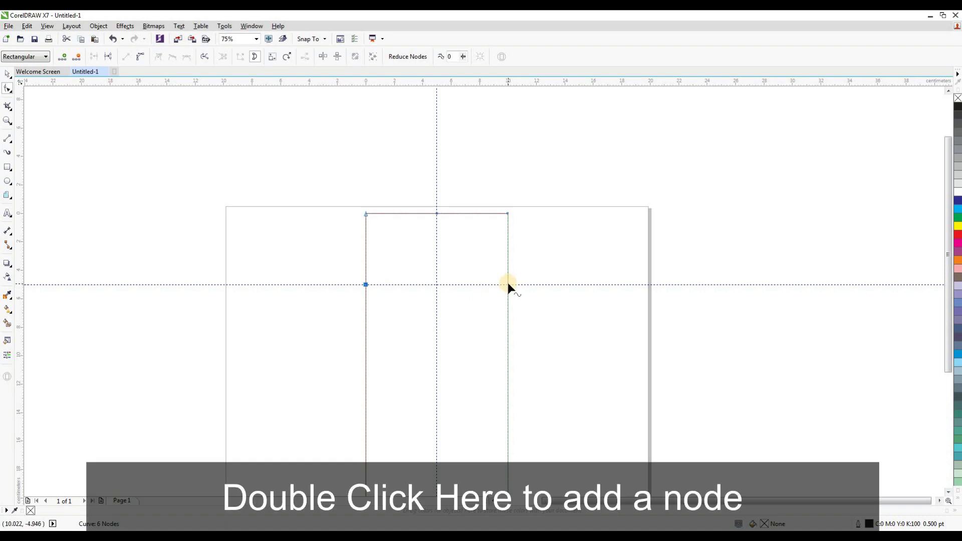
{"action": "double_click", "coordinate": [507, 284]}
Delete the top-right and top-left corner nodes so the shape ends in a point at the top center
{"action": "left_click_drag", "start_coordinate": [490, 198], "coordinate": [520, 234]}
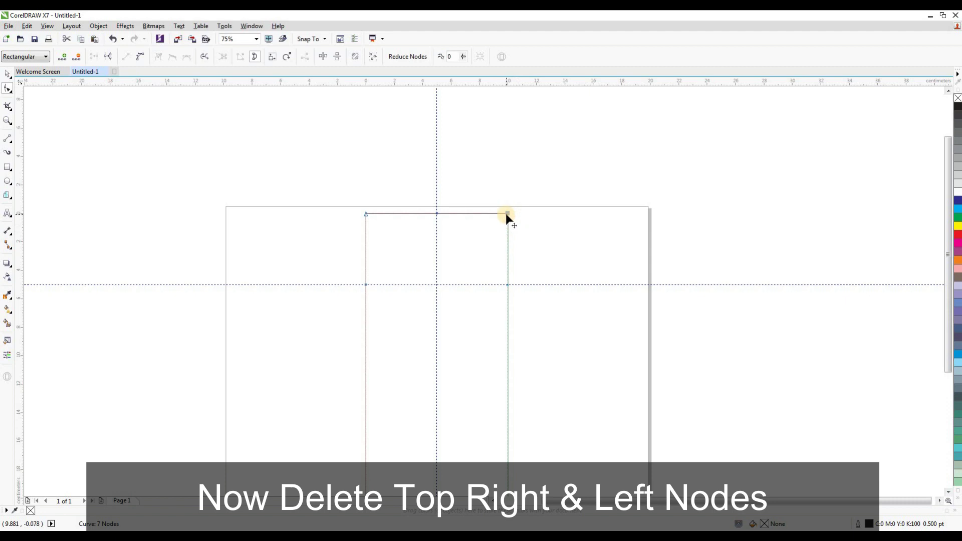
{"action": "right_click", "coordinate": [506, 213]}
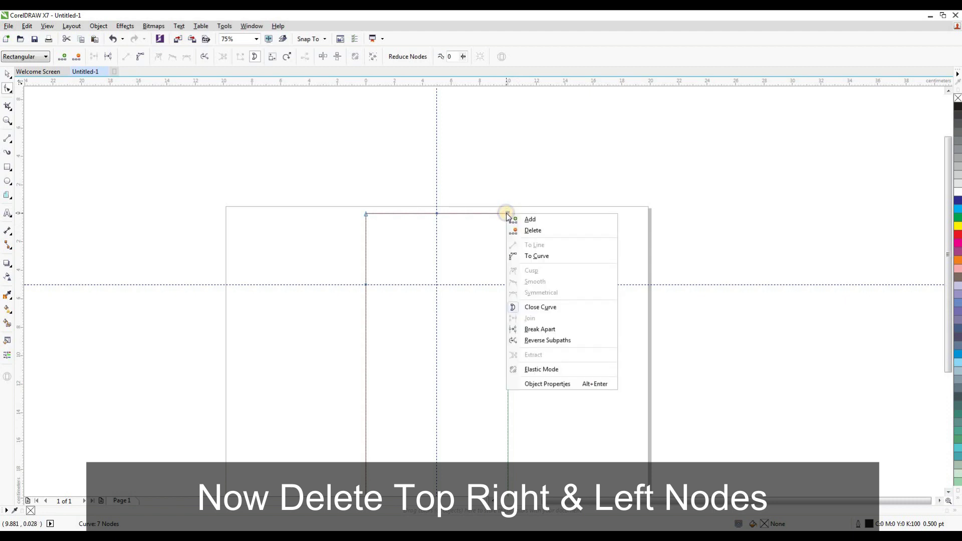
{"action": "left_click", "coordinate": [532, 230]}
{"action": "left_click_drag", "start_coordinate": [368, 192], "coordinate": [388, 234]}
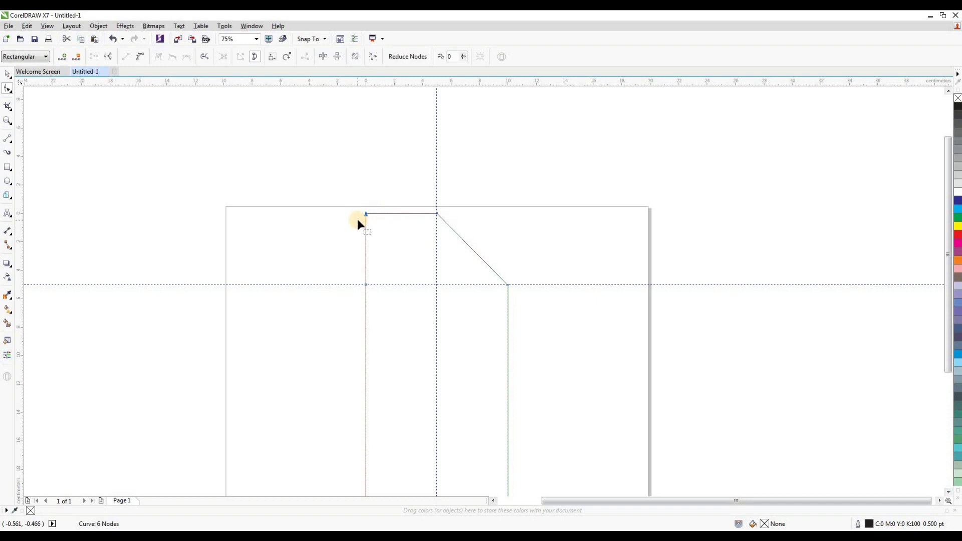
{"action": "left_click", "coordinate": [78, 57]}
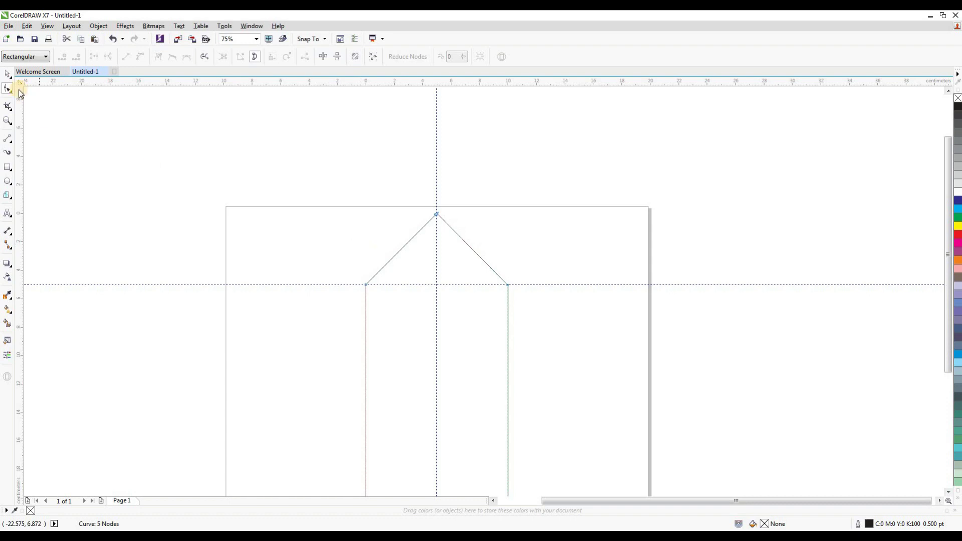
{"action": "left_click", "coordinate": [7, 73]}
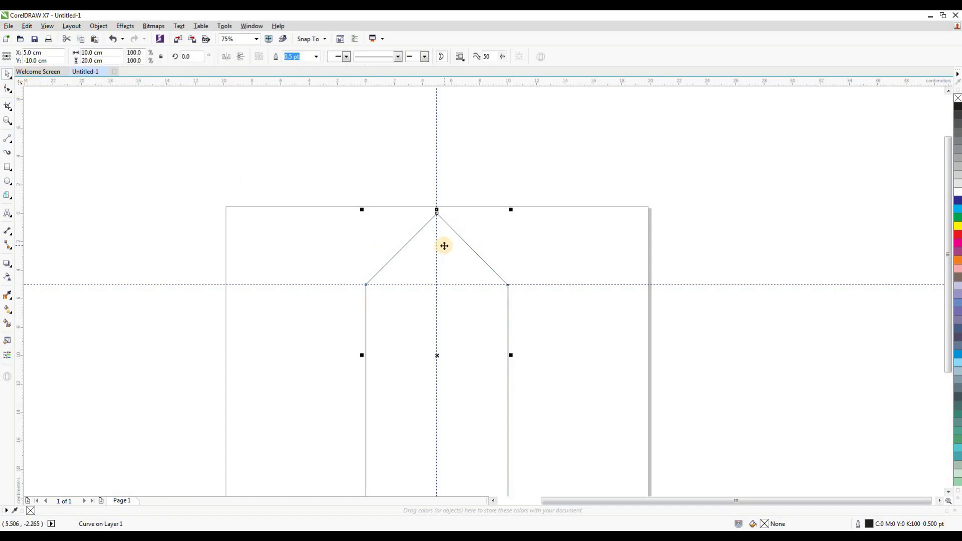
Round all corners of the pointed shape with a 2 cm radius fillet
{"action": "left_click", "coordinate": [250, 27]}
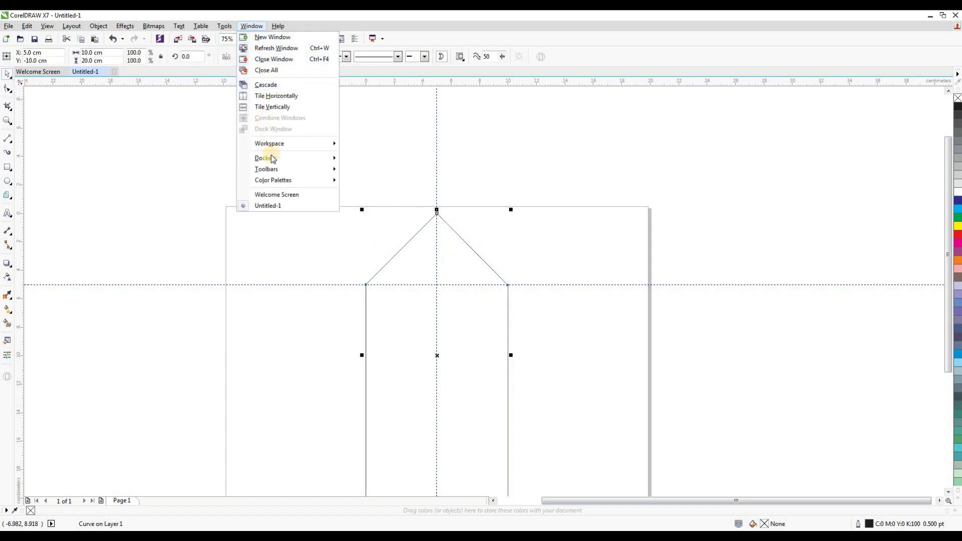
{"action": "mouse_move", "coordinate": [273, 162]}
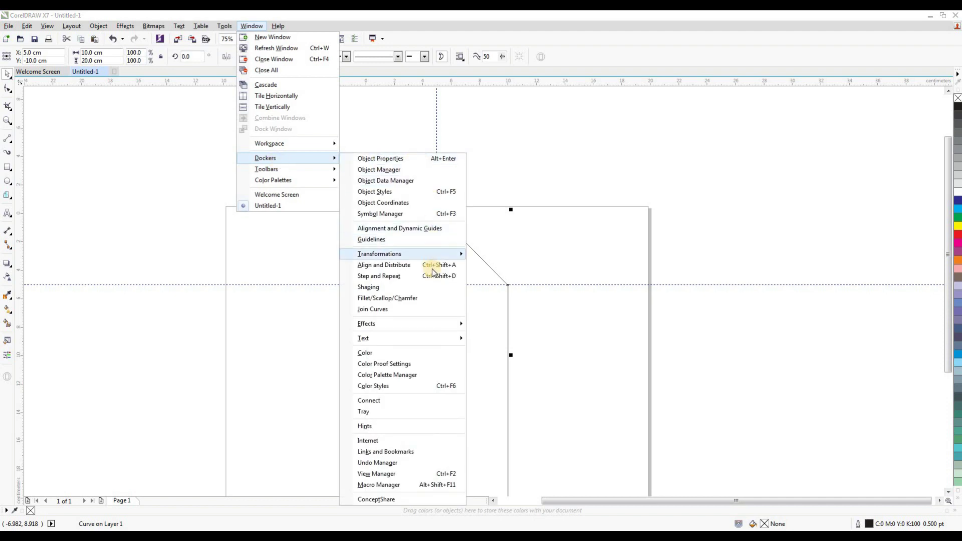
{"action": "left_click", "coordinate": [437, 298]}
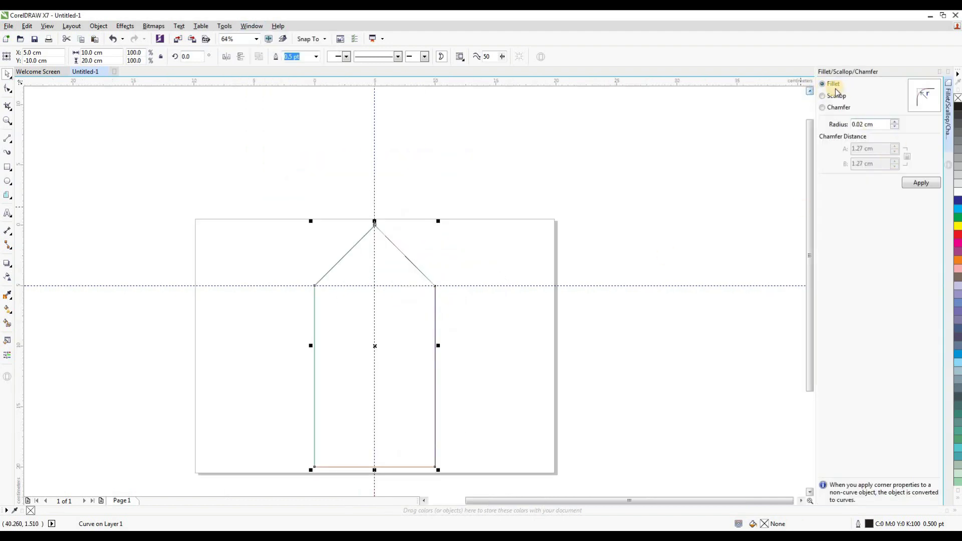
{"action": "left_click_drag", "start_coordinate": [877, 126], "coordinate": [848, 134]}
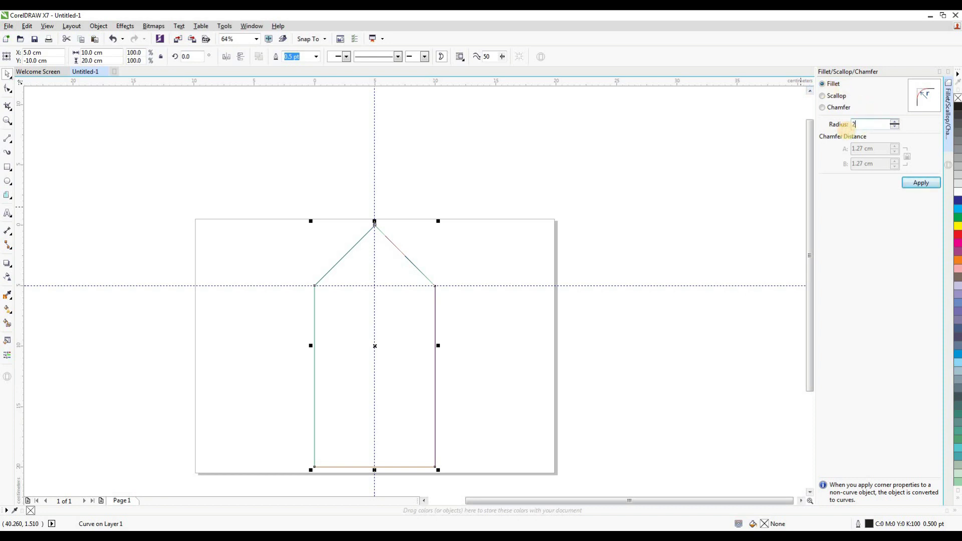
{"action": "type", "text": "2"}
{"action": "left_click", "coordinate": [920, 184]}
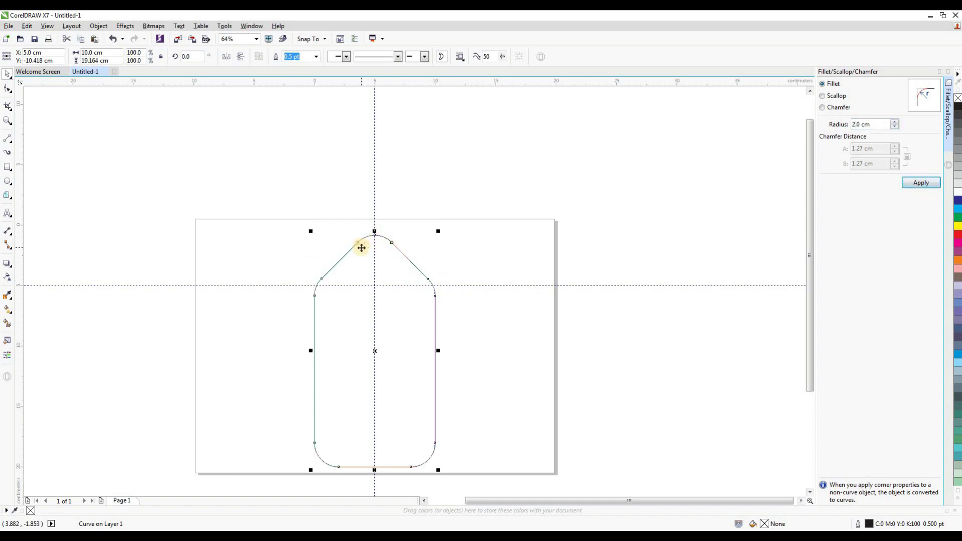
{"action": "left_click", "coordinate": [436, 207]}
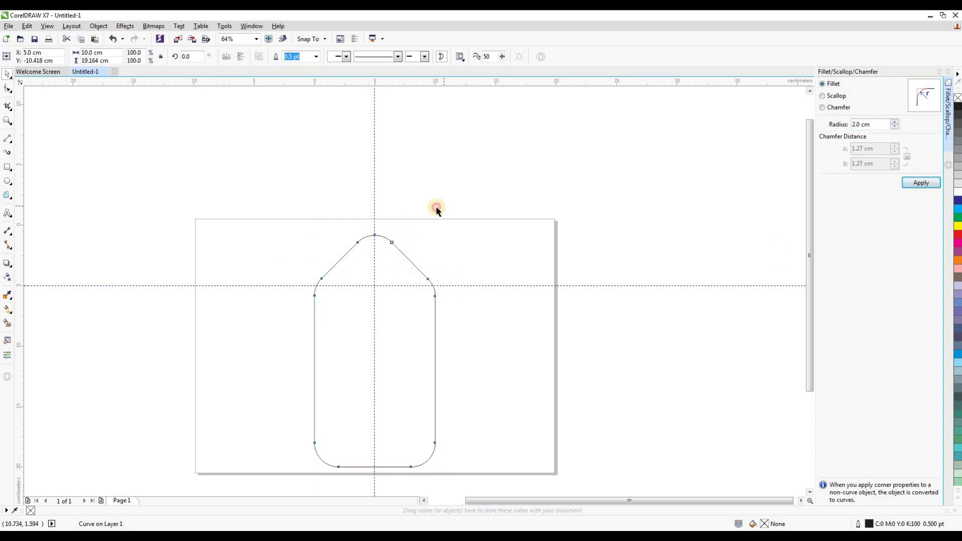
Fill the rounded shape with white and deselect it
{"action": "left_click", "coordinate": [434, 306]}
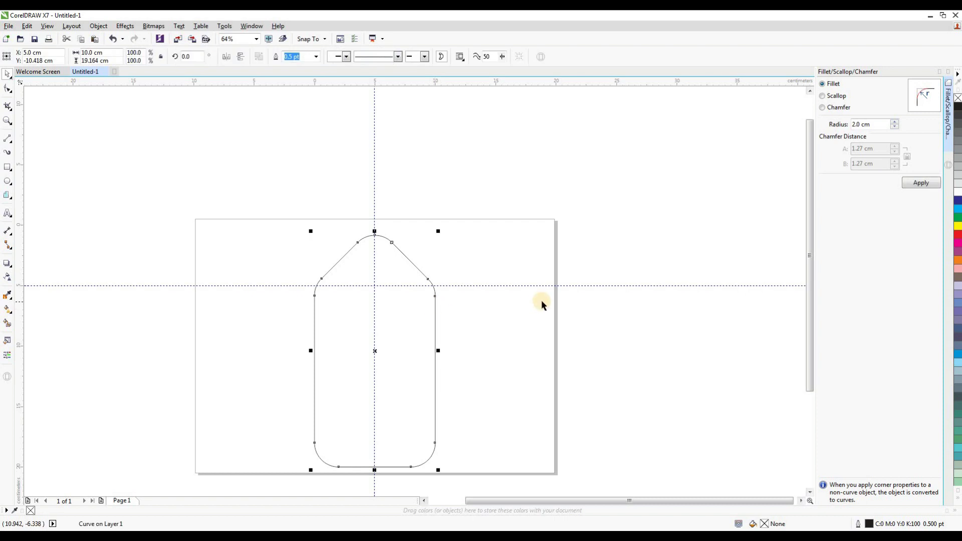
{"action": "left_click", "coordinate": [947, 152]}
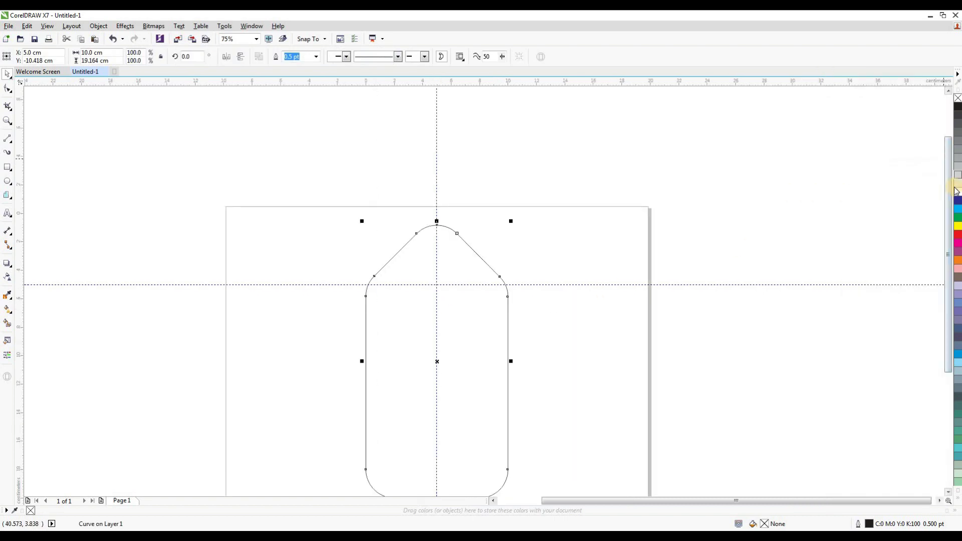
{"action": "left_click", "coordinate": [957, 195]}
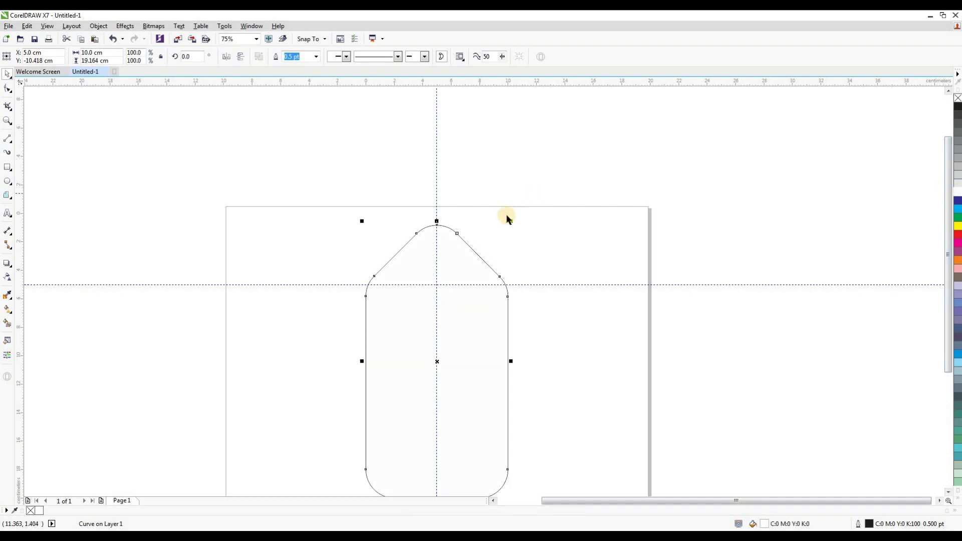
{"action": "scroll", "coordinate": [505, 218], "scroll_direction": "down", "scroll_amount": 2}
{"action": "scroll", "coordinate": [491, 254], "scroll_direction": "up", "scroll_amount": 2}
{"action": "left_click", "coordinate": [558, 273]}
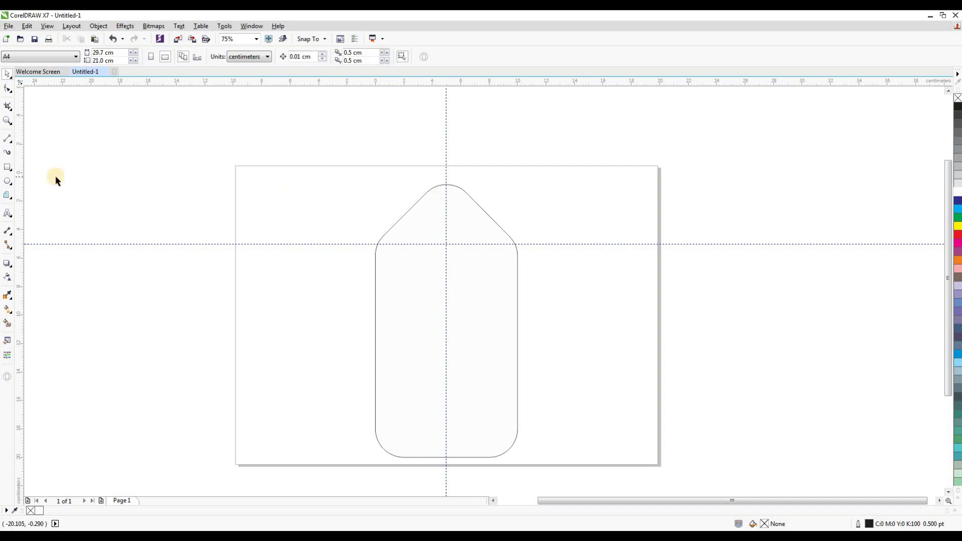
Draw a circle about 2.4 cm wide beside the pointed shape and set its width and height to 2.5 cm
{"action": "left_click", "coordinate": [9, 181]}
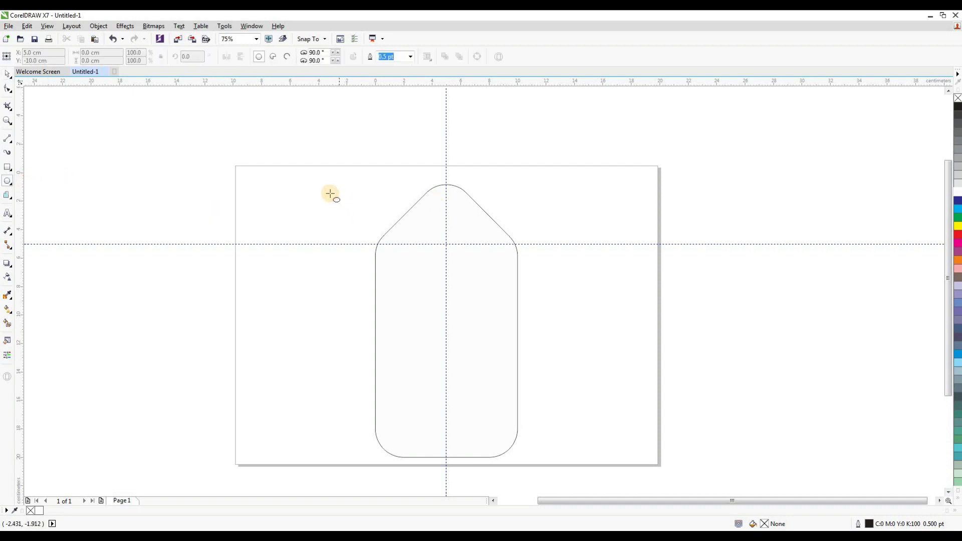
{"action": "left_click_drag", "start_coordinate": [321, 190], "coordinate": [350, 224]}
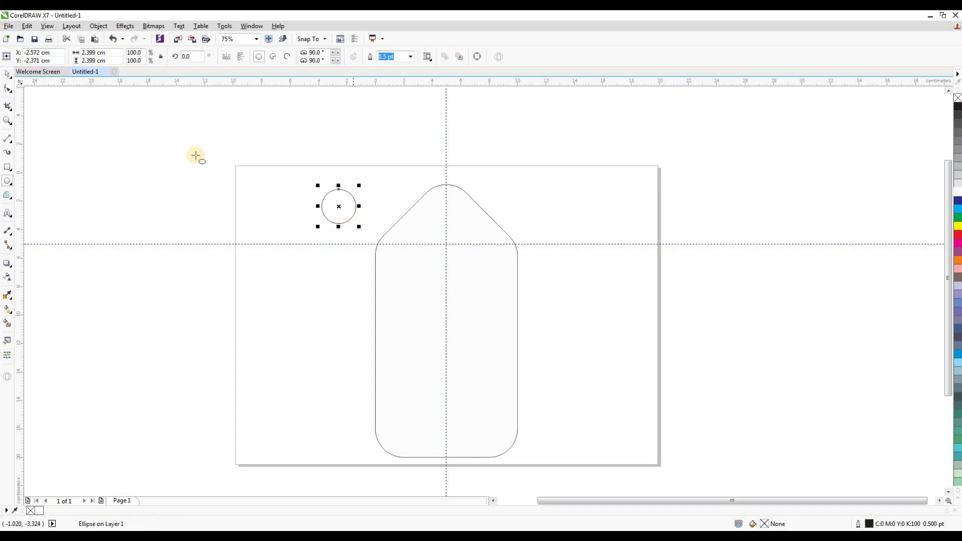
{"action": "left_click_drag", "start_coordinate": [120, 53], "coordinate": [42, 57]}
{"action": "type", "text": "2."}
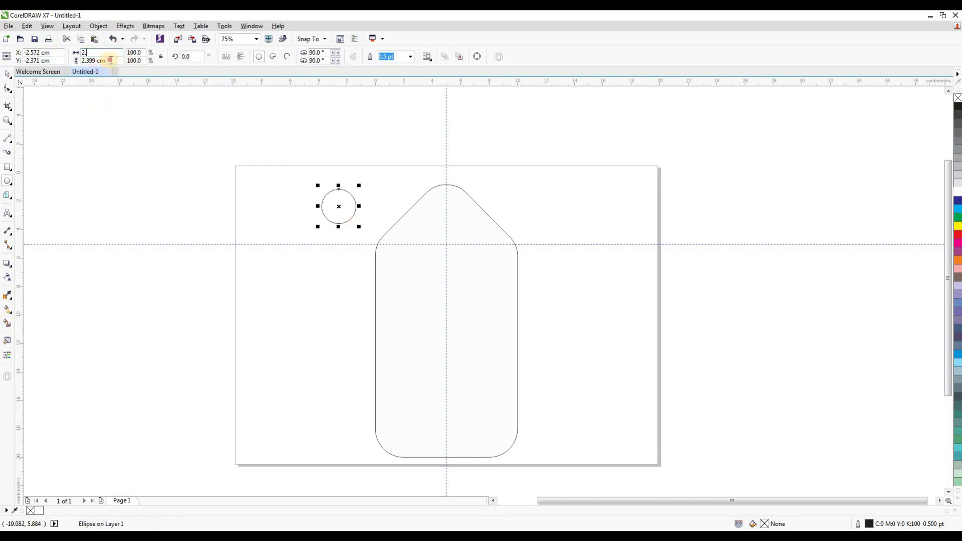
{"action": "left_click_drag", "start_coordinate": [115, 61], "coordinate": [79, 55]}
{"action": "type", "text": "2.5"}
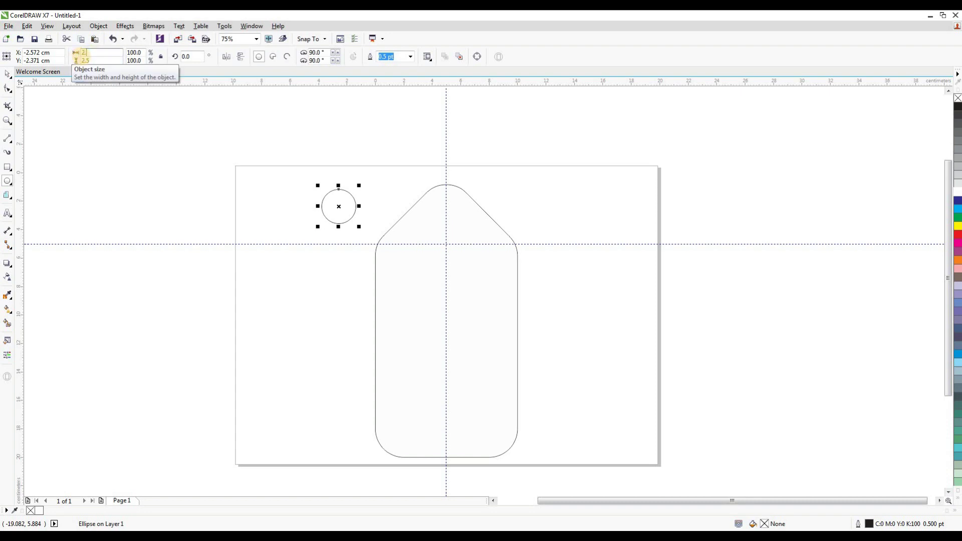
{"action": "type", "text": "2.5"}
{"action": "key", "text": "Return"}
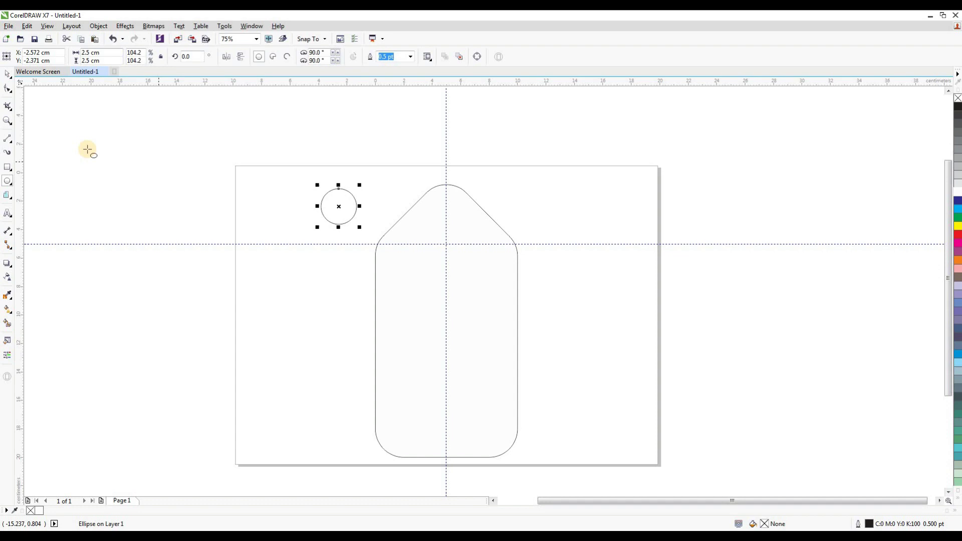
Move the circle inside the rounded tip of the tag shape, roughly centered on the vertical guideline
{"action": "left_click", "coordinate": [8, 74]}
{"action": "left_click_drag", "start_coordinate": [335, 206], "coordinate": [446, 211]}
{"action": "scroll", "coordinate": [445, 211], "scroll_direction": "up", "scroll_amount": 5}
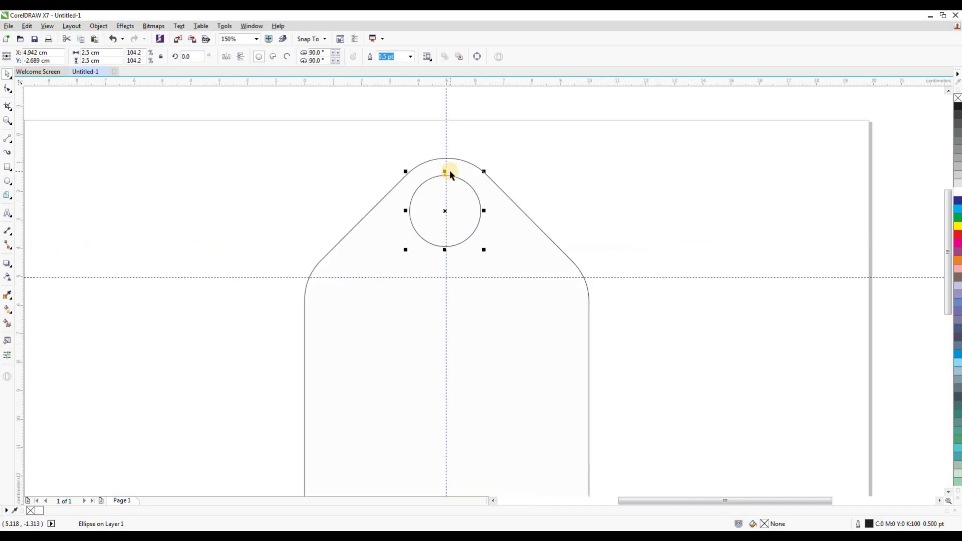
Create a smaller concentric copy of the circle, about 1.88 cm in diameter
{"action": "scroll", "coordinate": [454, 209], "scroll_direction": "up", "scroll_amount": 2}
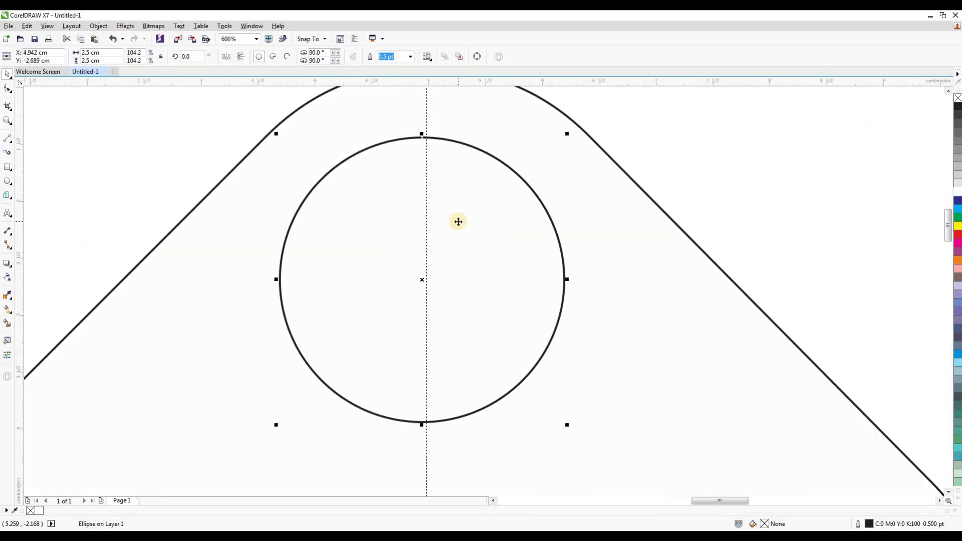
{"action": "left_click_drag", "start_coordinate": [568, 424], "coordinate": [533, 396]}
{"action": "right_click", "coordinate": [533, 396]}
{"action": "scroll", "coordinate": [480, 352], "scroll_direction": "down", "scroll_amount": 1}
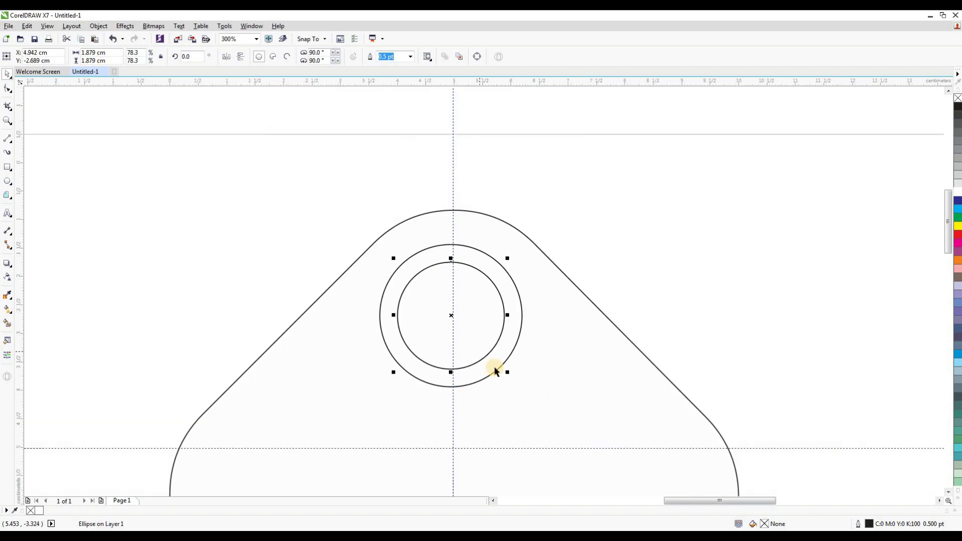
Select both concentric circles and apply Simplify to cut the smaller one out of the larger
{"action": "scroll", "coordinate": [500, 381], "scroll_direction": "up", "scroll_amount": 1}
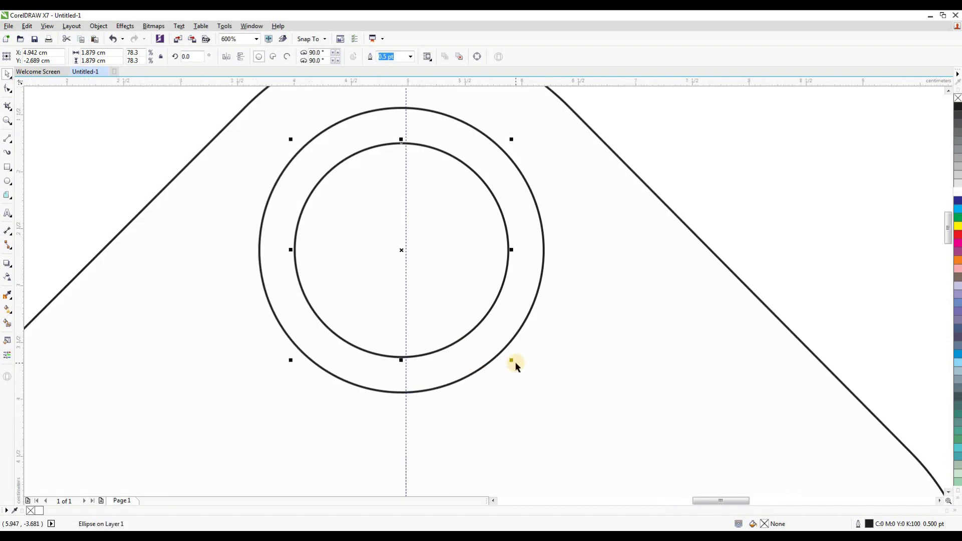
{"action": "scroll", "coordinate": [515, 362], "scroll_direction": "down", "scroll_amount": 1}
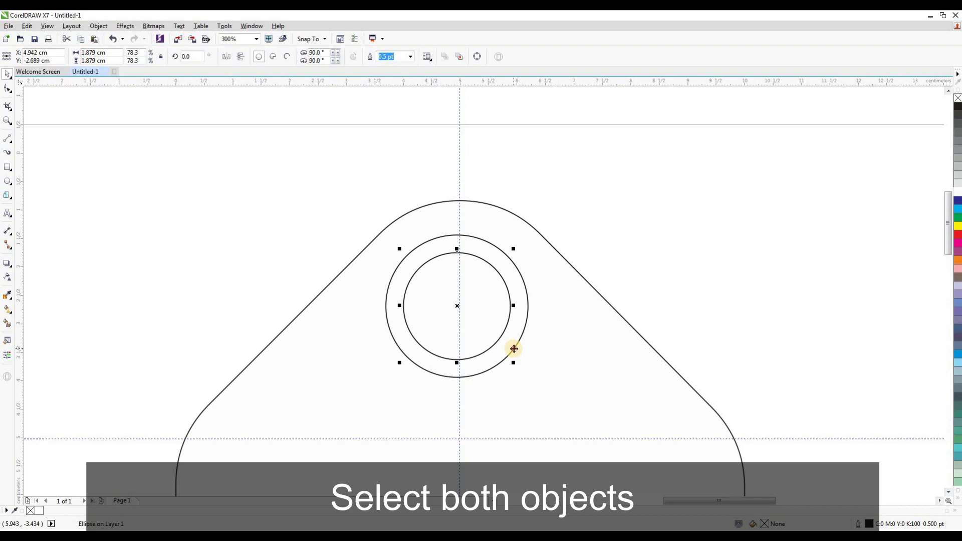
{"action": "left_click", "coordinate": [514, 349], "text": "shift"}
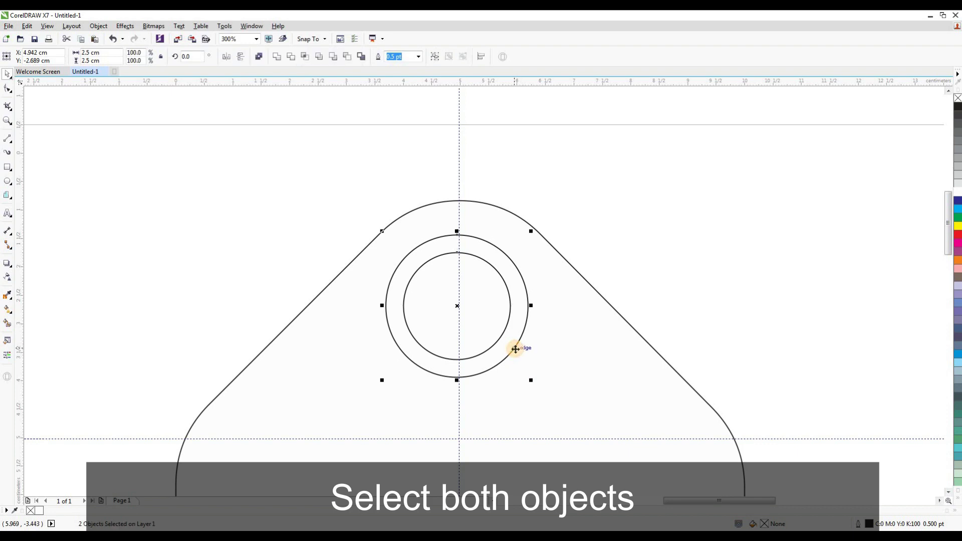
{"action": "left_click", "coordinate": [320, 59]}
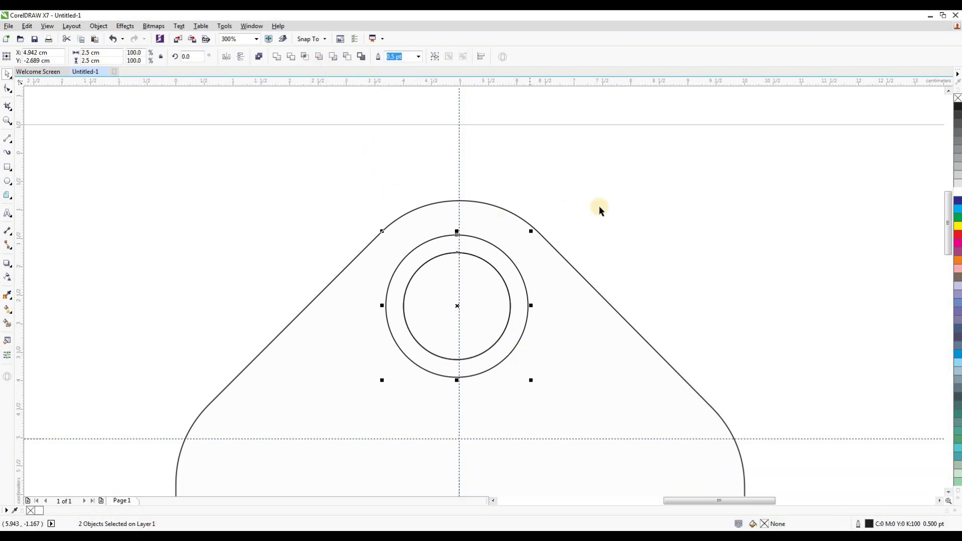
Select the small circle together with the tag shape and apply Simplify to punch the hole through the tag
{"action": "left_click", "coordinate": [522, 275]}
{"action": "left_click", "coordinate": [507, 298]}
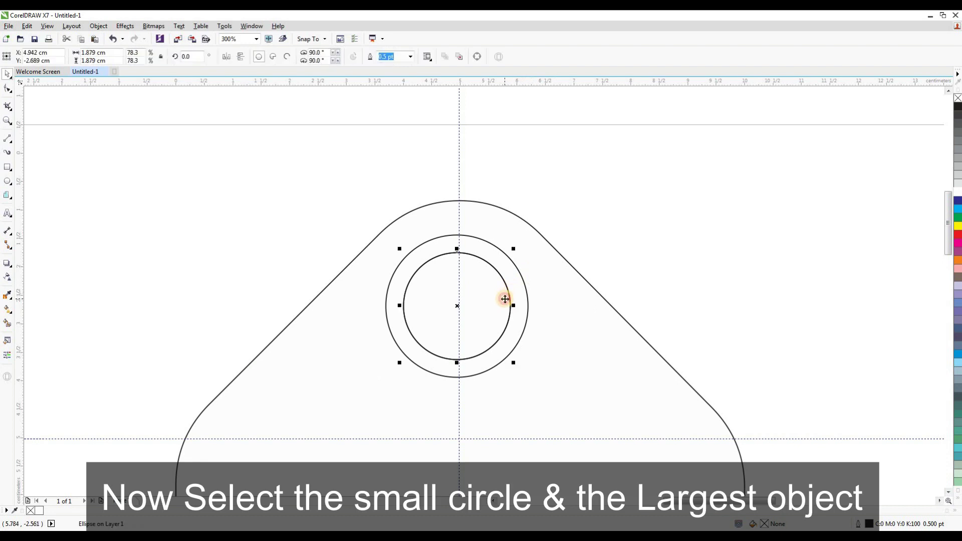
{"action": "left_click", "coordinate": [633, 358], "text": "shift"}
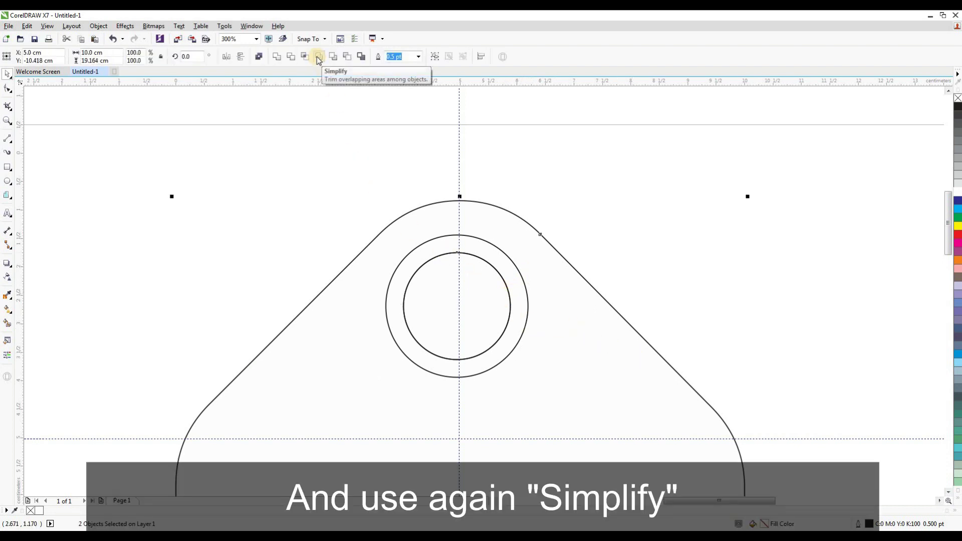
{"action": "left_click", "coordinate": [317, 57]}
{"action": "left_click", "coordinate": [430, 294]}
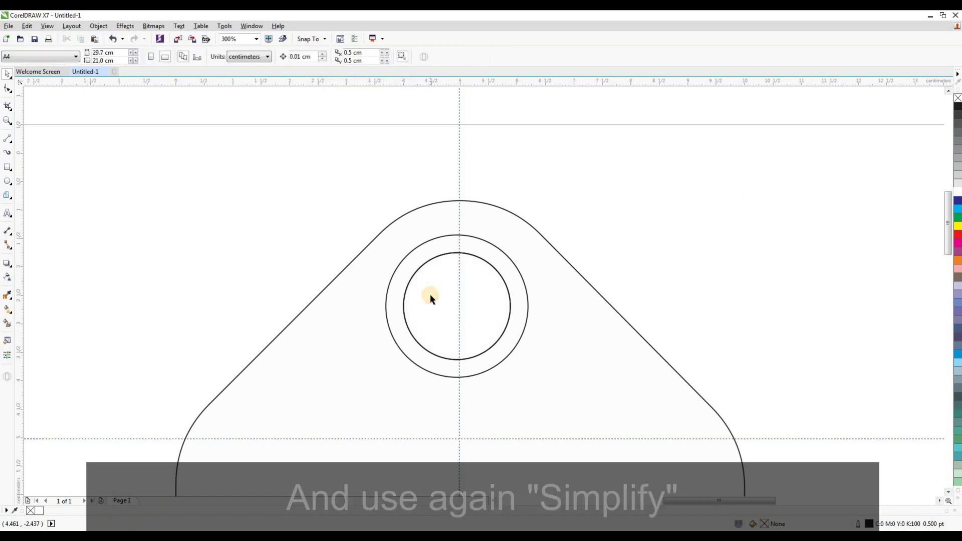
Move the small circle out of the hole and delete it
{"action": "left_click_drag", "start_coordinate": [435, 295], "coordinate": [169, 225]}
{"action": "right_click", "coordinate": [173, 225]}
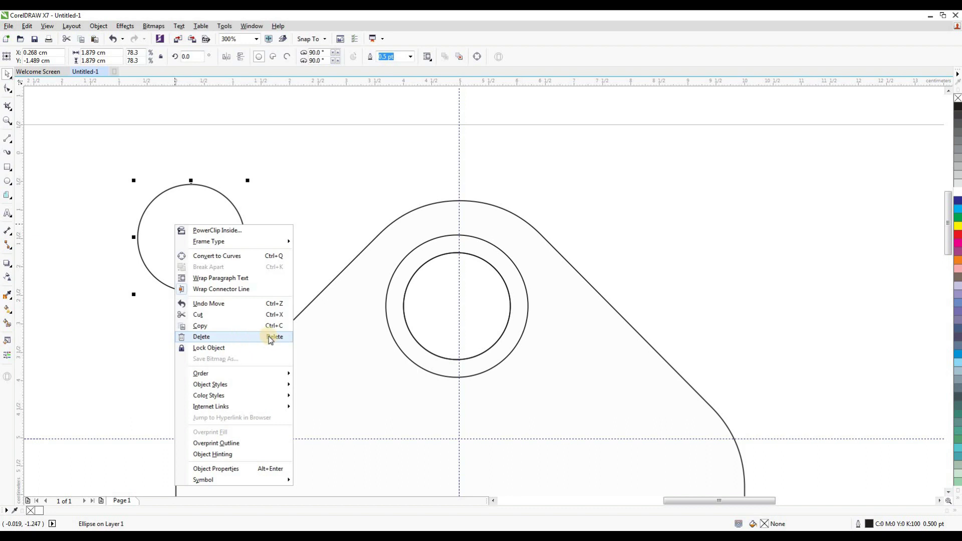
{"action": "left_click", "coordinate": [234, 337]}
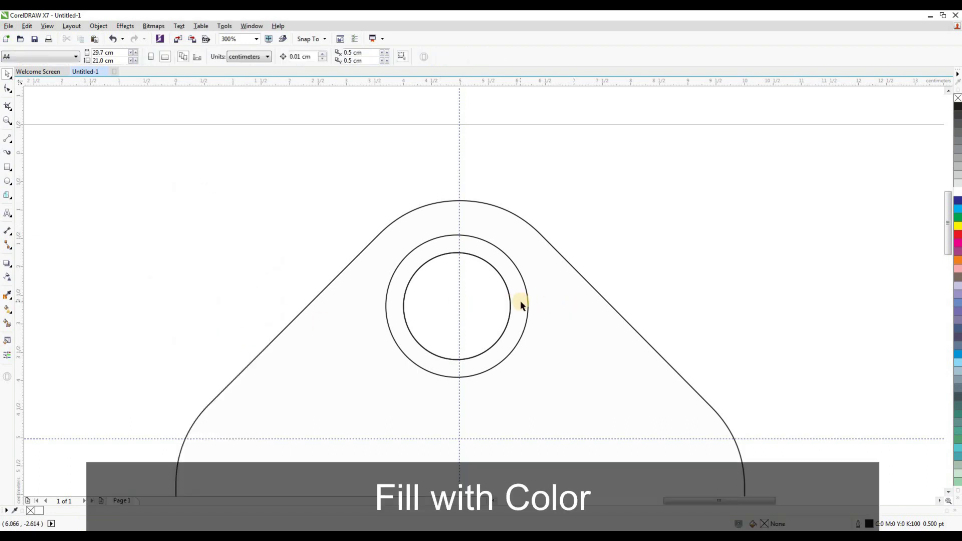
Fill the ring around the hole with a uniform brown of C 0, M 20, Y 40, K 40
{"action": "left_click", "coordinate": [521, 302]}
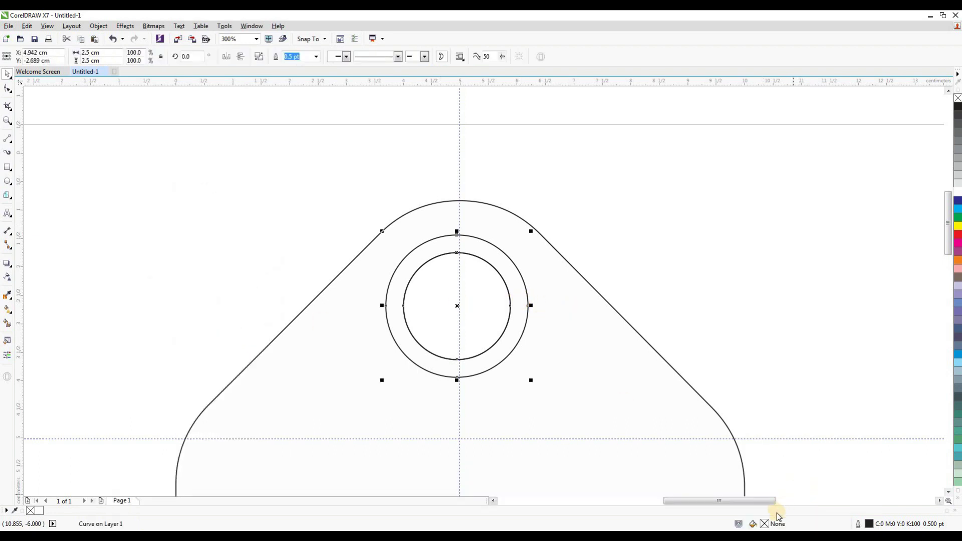
{"action": "double_click", "coordinate": [764, 523]}
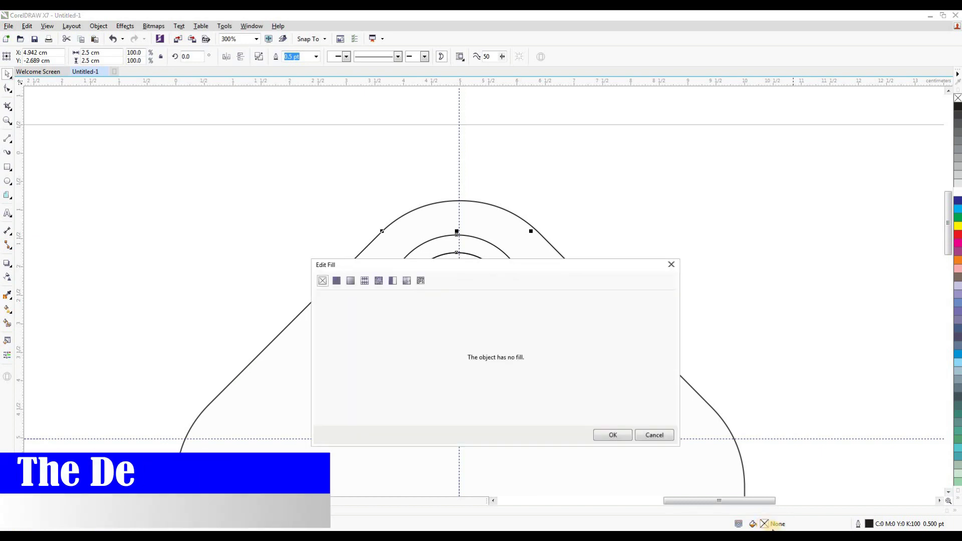
{"action": "left_click", "coordinate": [336, 281]}
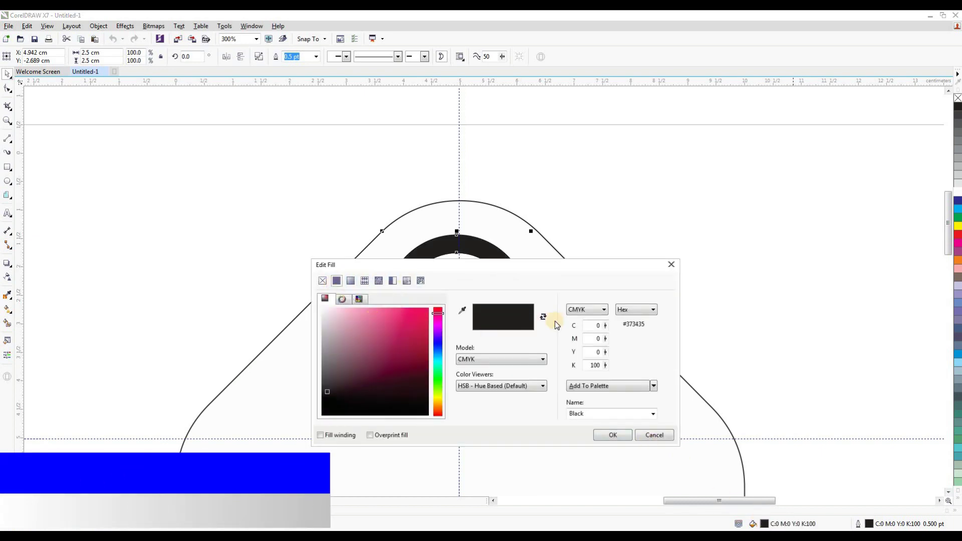
{"action": "double_click", "coordinate": [595, 338]}
{"action": "type", "text": "2"}
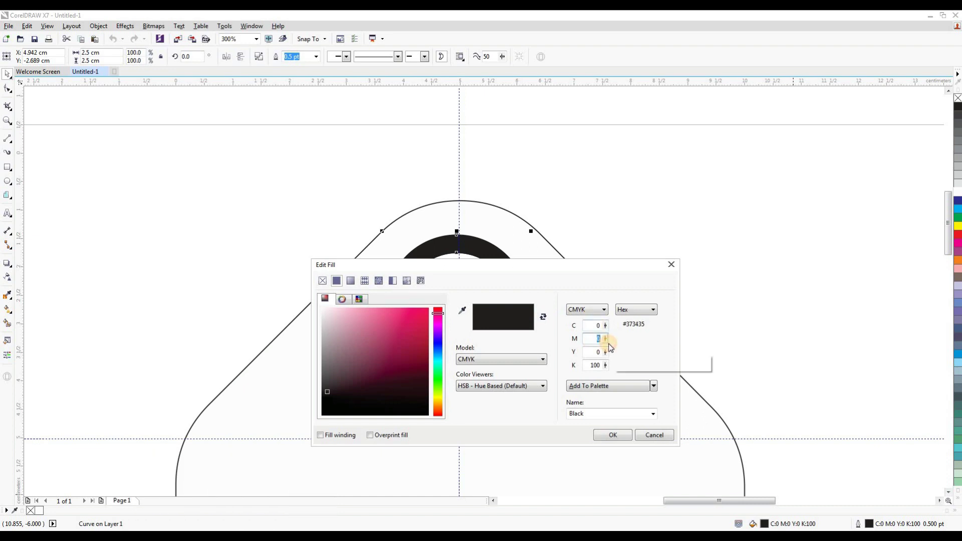
{"action": "type", "text": "0"}
{"action": "key", "text": "Tab"}
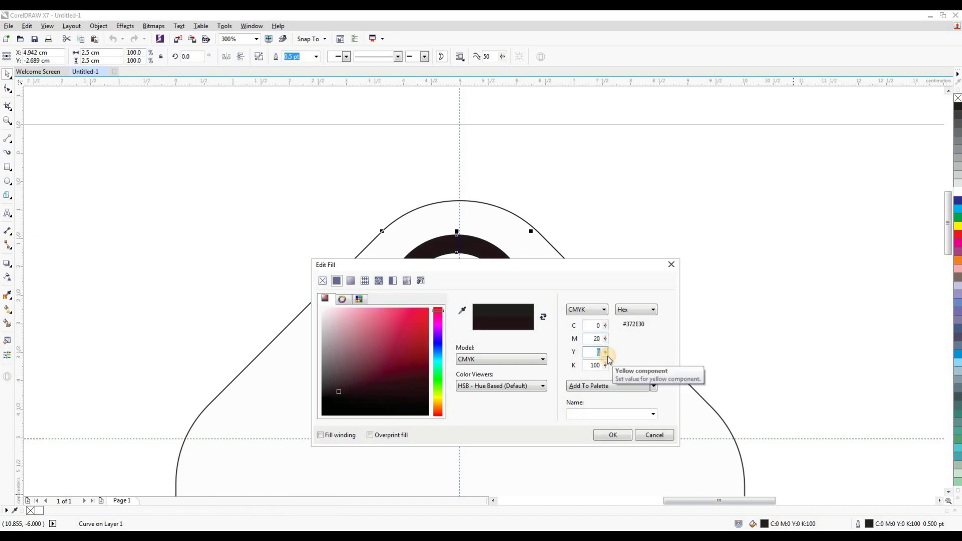
{"action": "type", "text": "40"}
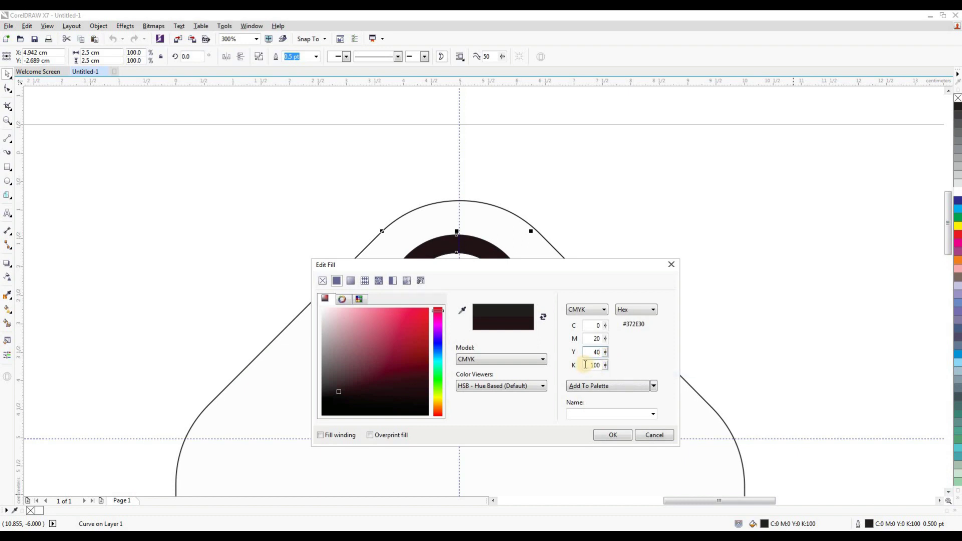
{"action": "key", "text": "Tab"}
{"action": "type", "text": "40"}
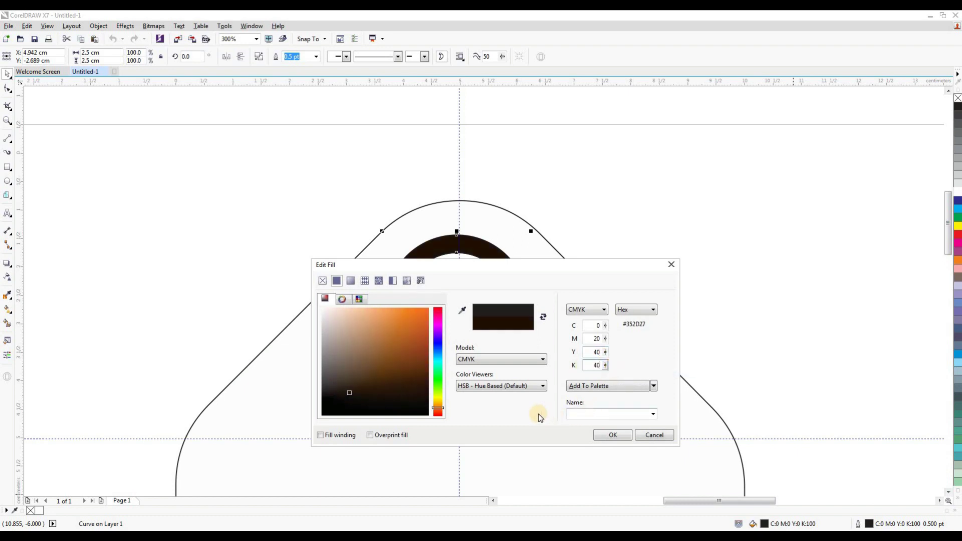
{"action": "left_click", "coordinate": [613, 435]}
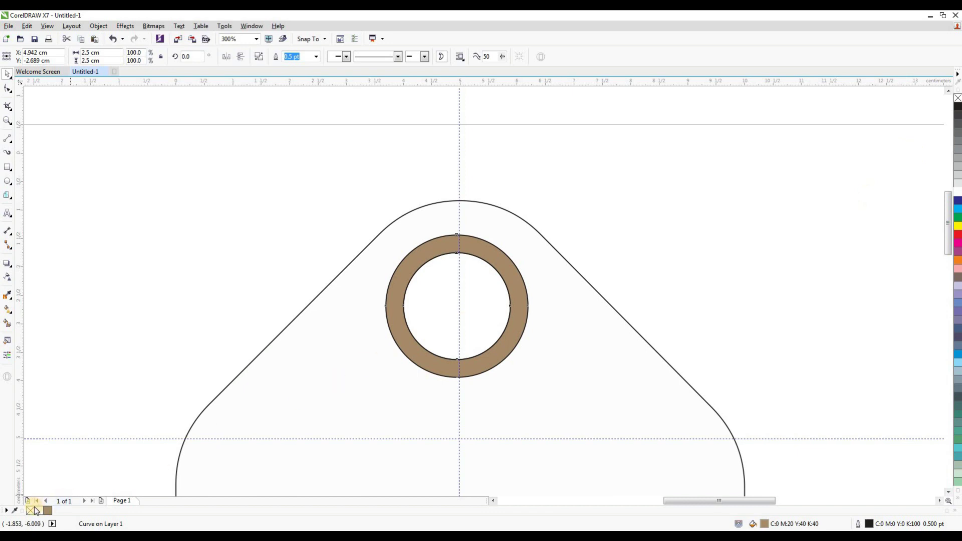
Remove the brown ring's outline by setting its outline width to None
{"action": "left_click", "coordinate": [316, 57]}
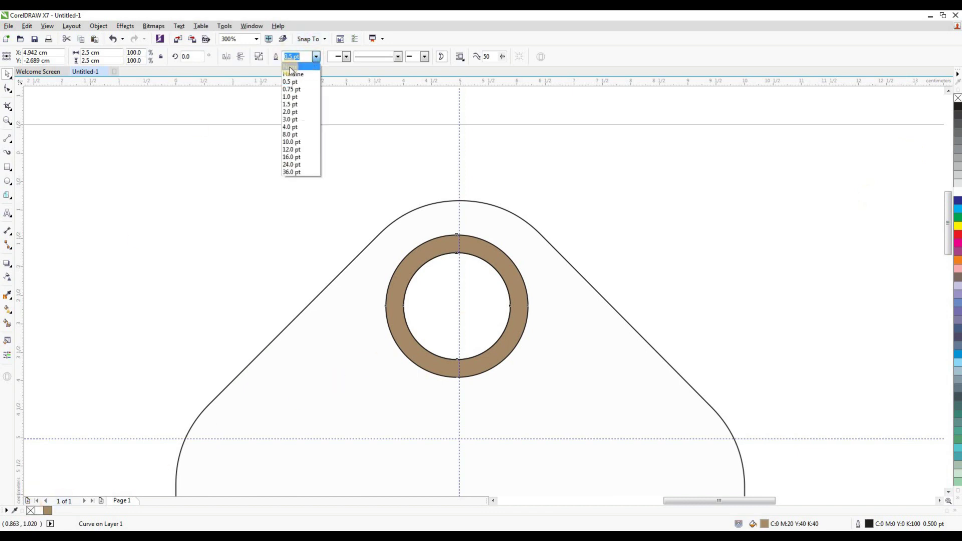
{"action": "left_click", "coordinate": [293, 67]}
{"action": "left_click", "coordinate": [297, 212]}
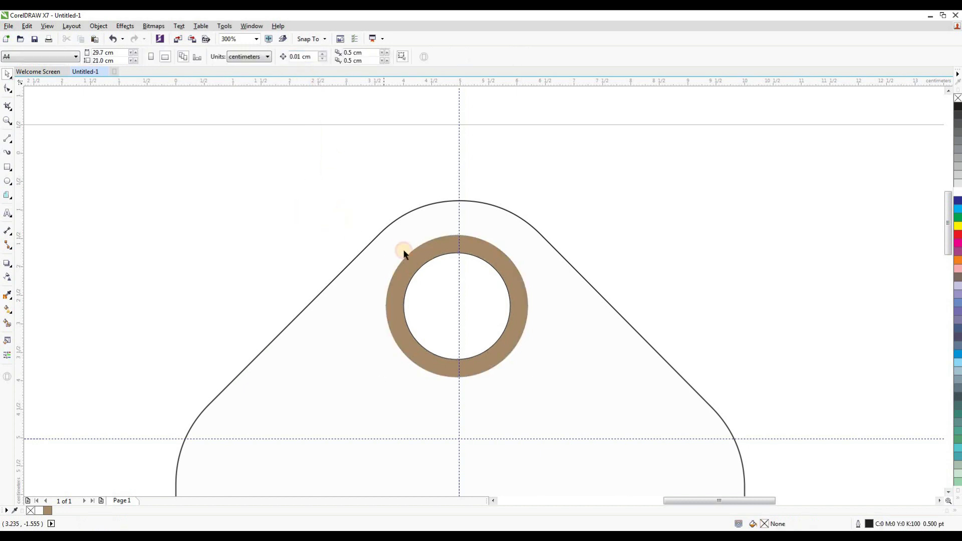
{"action": "left_click", "coordinate": [521, 295]}
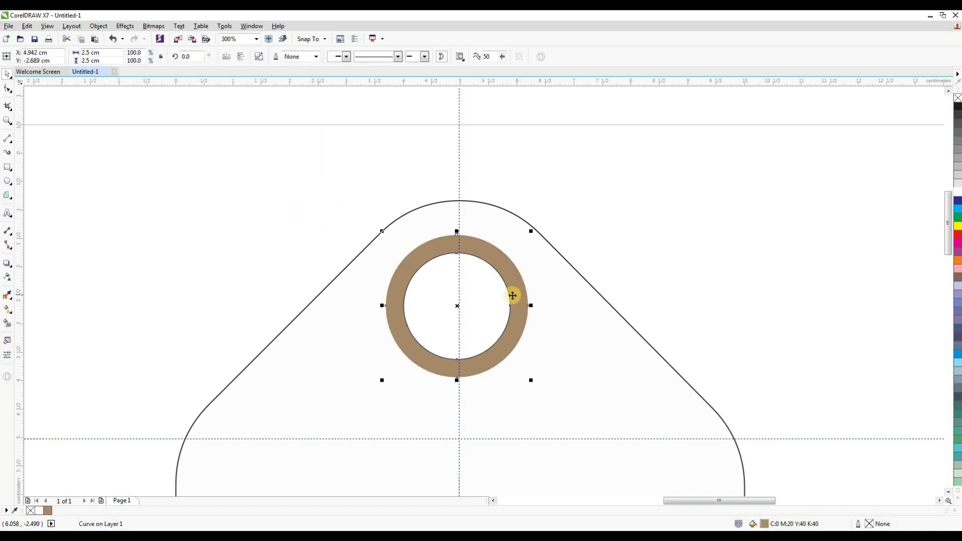
Draw a new circle, center it on the brown ring and enlarge it to about 2.2 cm so it runs along the ring's middle
{"action": "left_click", "coordinate": [7, 181]}
{"action": "left_click_drag", "start_coordinate": [132, 226], "coordinate": [215, 308]}
{"action": "left_click_drag", "start_coordinate": [172, 264], "coordinate": [469, 315]}
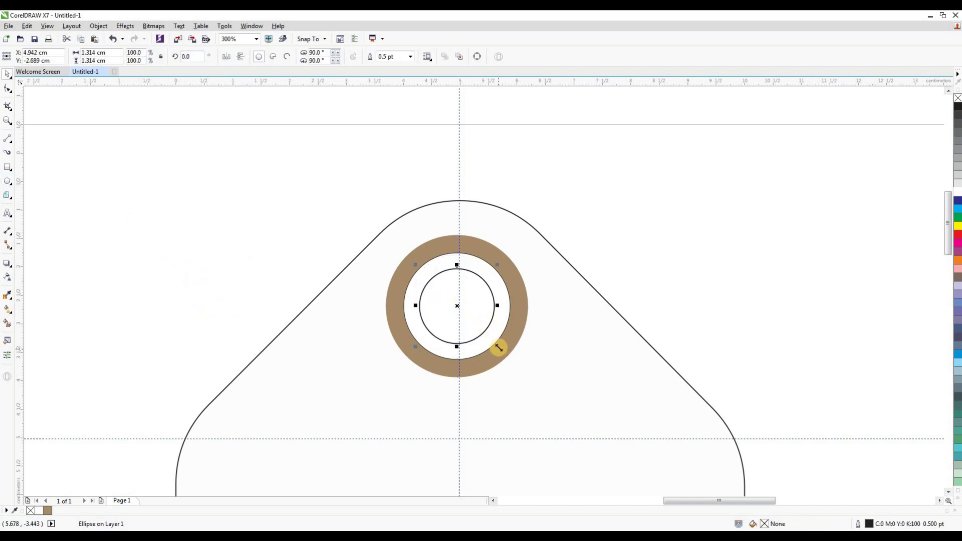
{"action": "left_click_drag", "start_coordinate": [498, 348], "coordinate": [520, 374]}
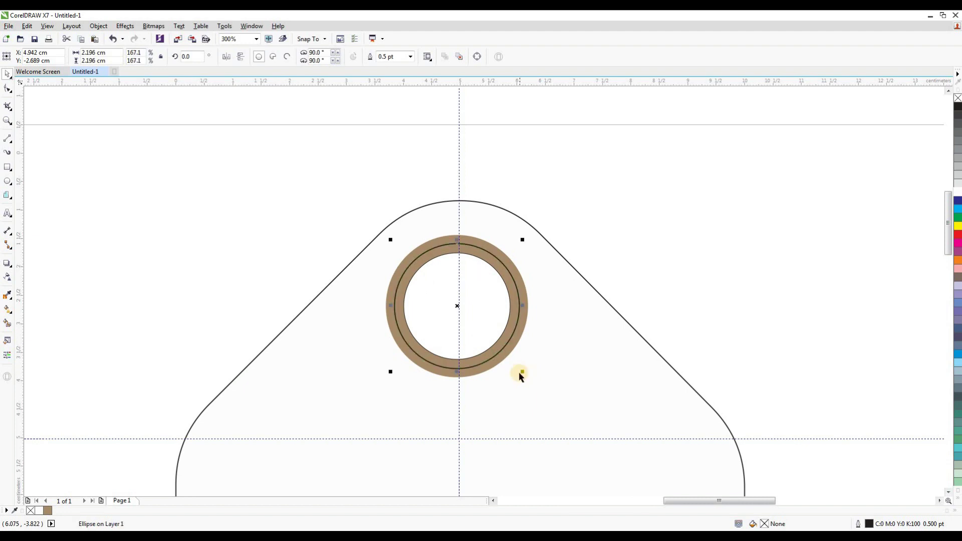
Give the circle on the brown ring a 2.0 pt white outline
{"action": "left_click", "coordinate": [408, 57]}
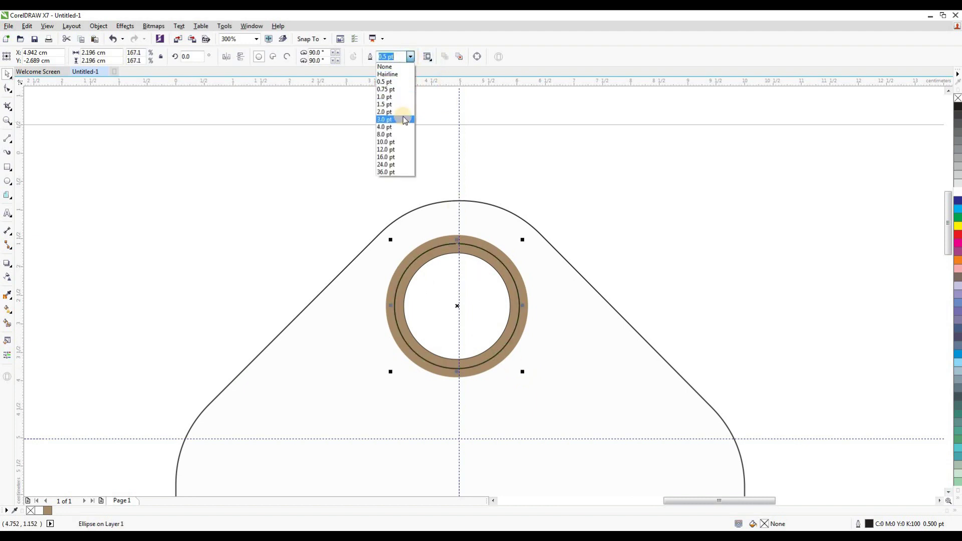
{"action": "left_click", "coordinate": [402, 112]}
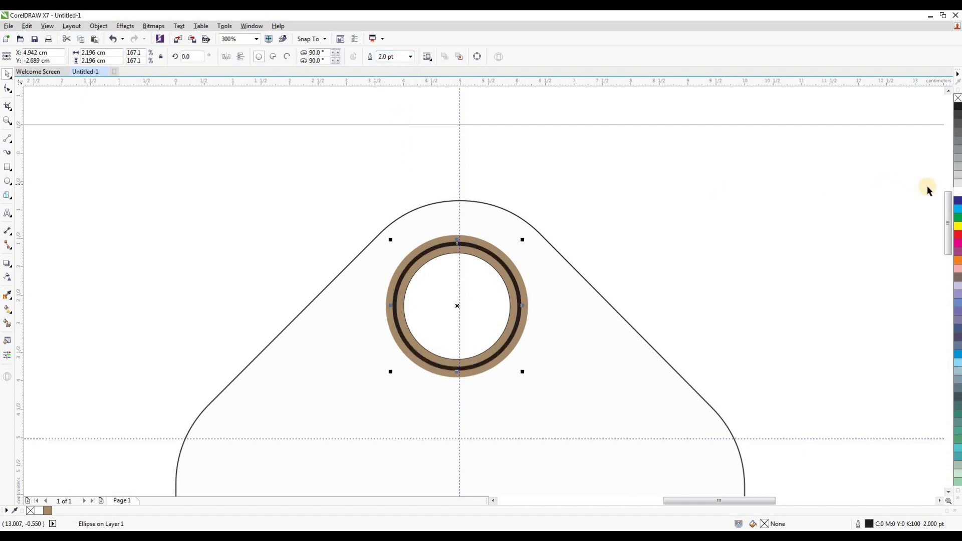
{"action": "right_click", "coordinate": [958, 196]}
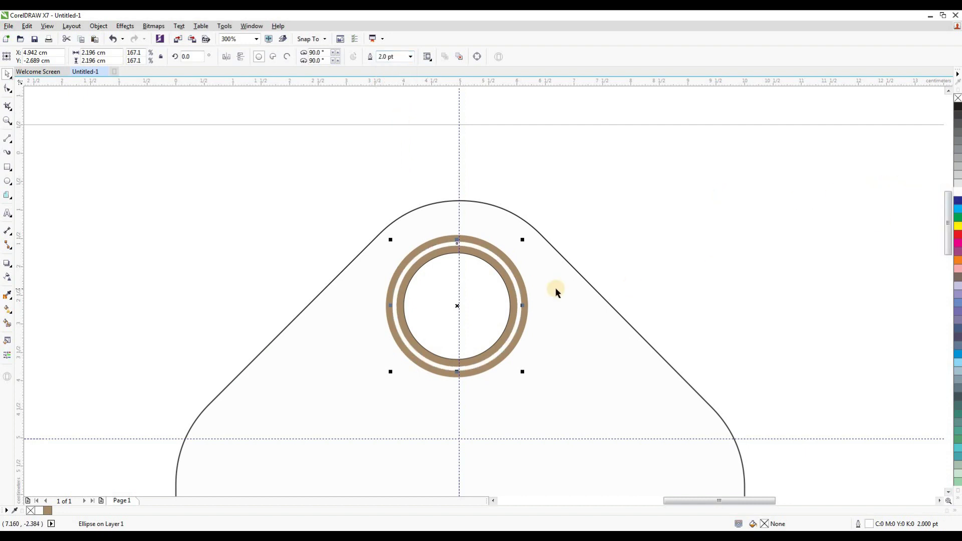
Convert the white circle on the brown ring to a 300 dpi CMYK bitmap with anti-aliasing and a transparent background
{"action": "left_click", "coordinate": [154, 26]}
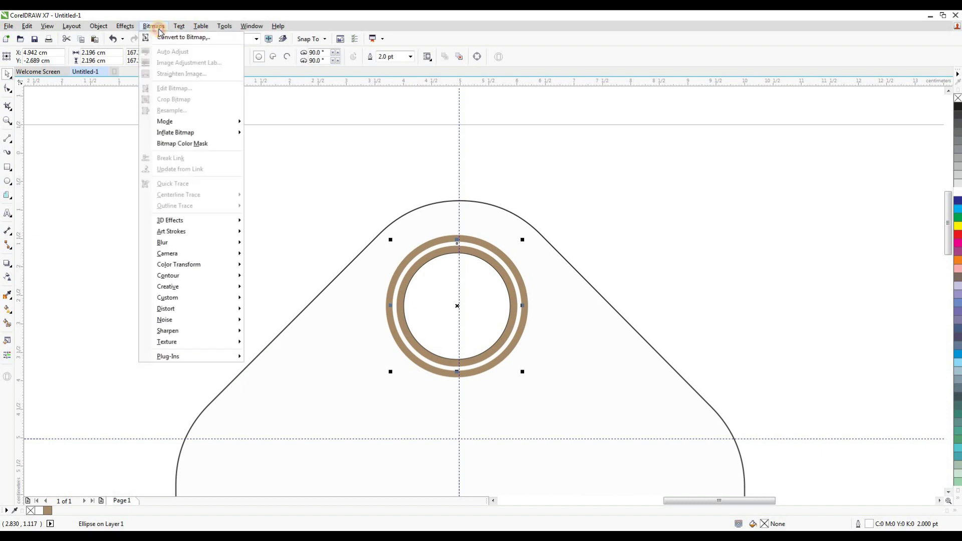
{"action": "left_click", "coordinate": [208, 39]}
{"action": "left_click", "coordinate": [153, 27]}
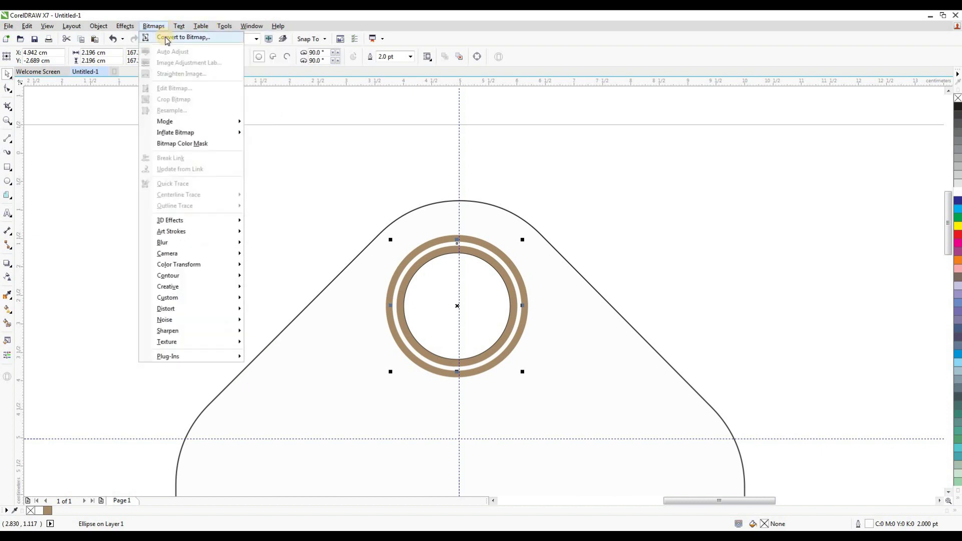
{"action": "left_click", "coordinate": [223, 40]}
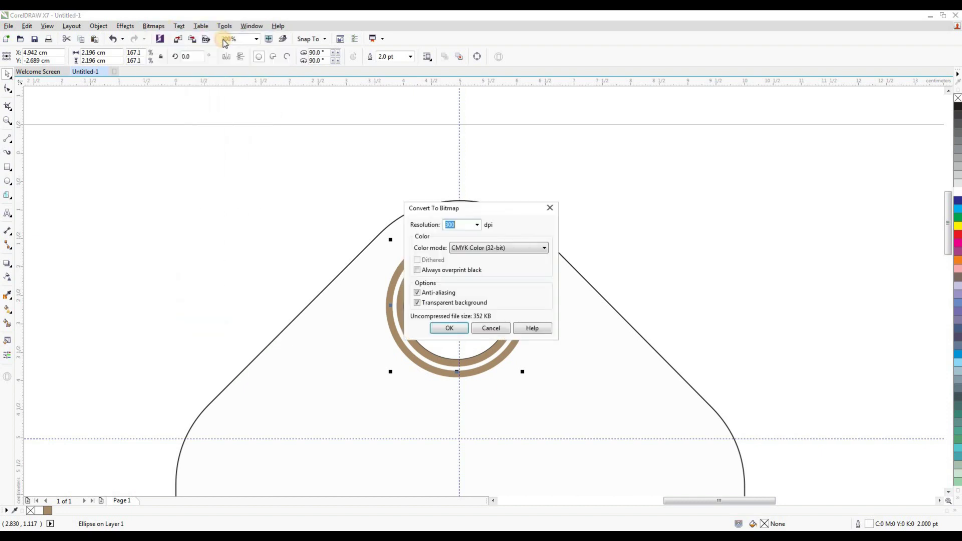
{"action": "left_click", "coordinate": [450, 329]}
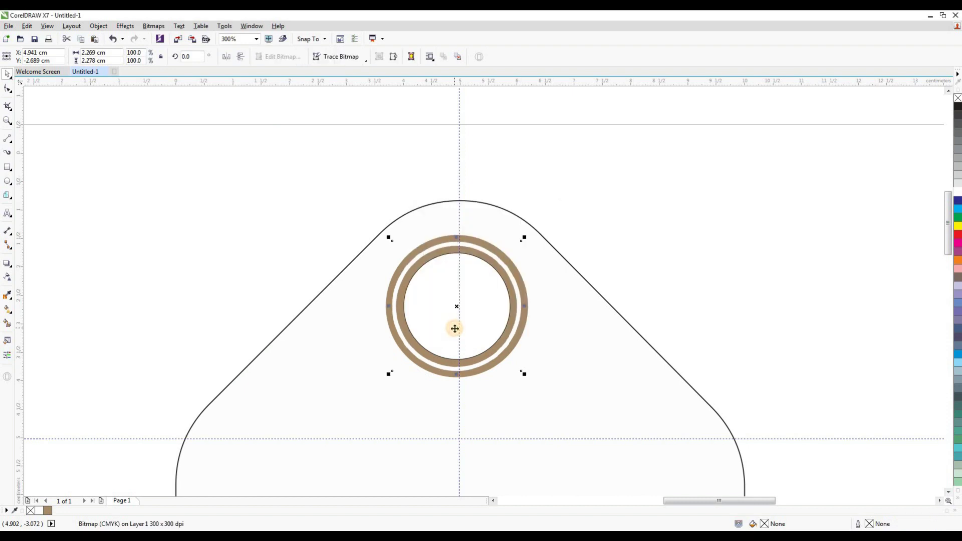
Apply a Gaussian Blur with a radius of 4.8 pixels to the white circle bitmap and deselect it
{"action": "left_click", "coordinate": [156, 28]}
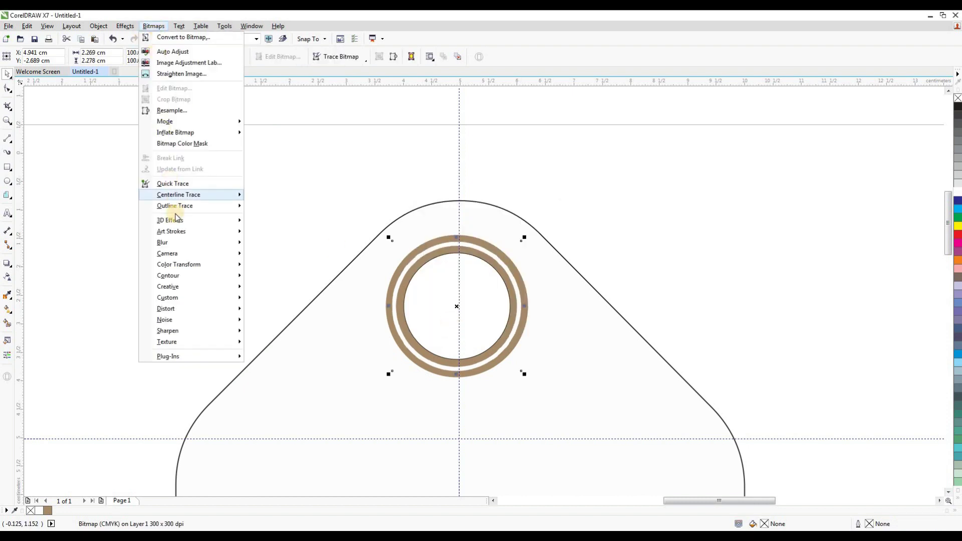
{"action": "mouse_move", "coordinate": [180, 242]}
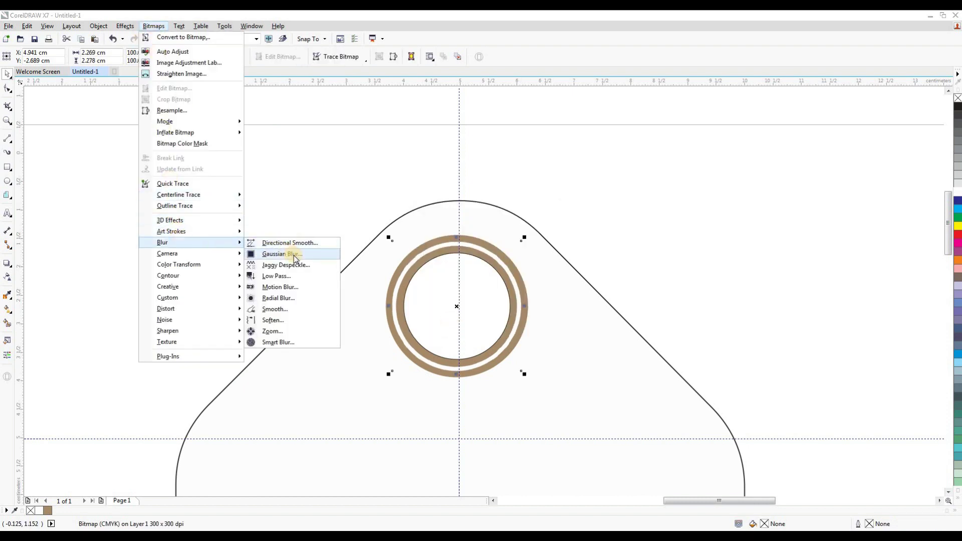
{"action": "left_click", "coordinate": [315, 258]}
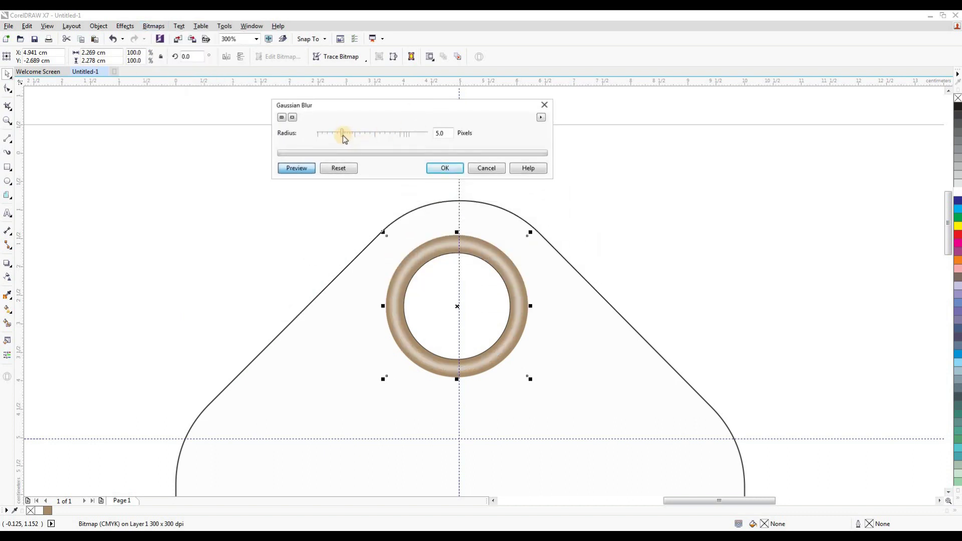
{"action": "left_click_drag", "start_coordinate": [343, 136], "coordinate": [341, 134]}
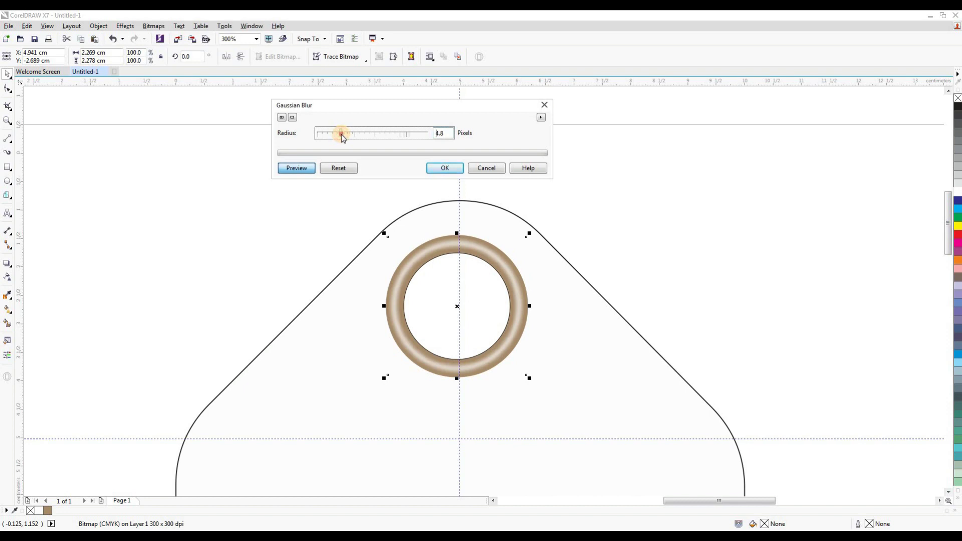
{"action": "left_click", "coordinate": [456, 169]}
{"action": "left_click", "coordinate": [425, 189]}
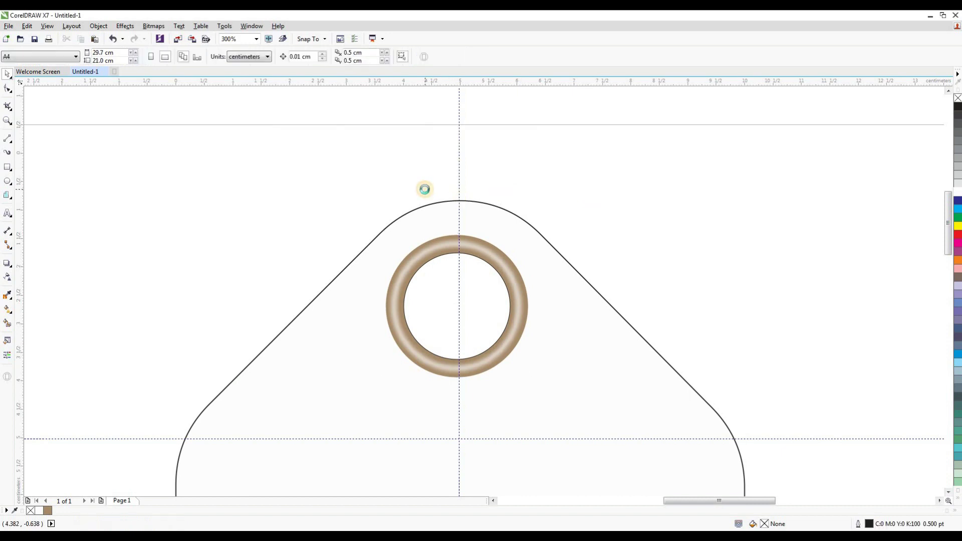
Draw a five-pointed star about 0.7 cm high in the empty area left of the tag
{"action": "scroll", "coordinate": [416, 184], "scroll_direction": "down", "scroll_amount": 2}
{"action": "scroll", "coordinate": [431, 275], "scroll_direction": "down", "scroll_amount": 2}
{"action": "scroll", "coordinate": [434, 277], "scroll_direction": "up", "scroll_amount": 2}
{"action": "scroll", "coordinate": [429, 329], "scroll_direction": "down", "scroll_amount": 2}
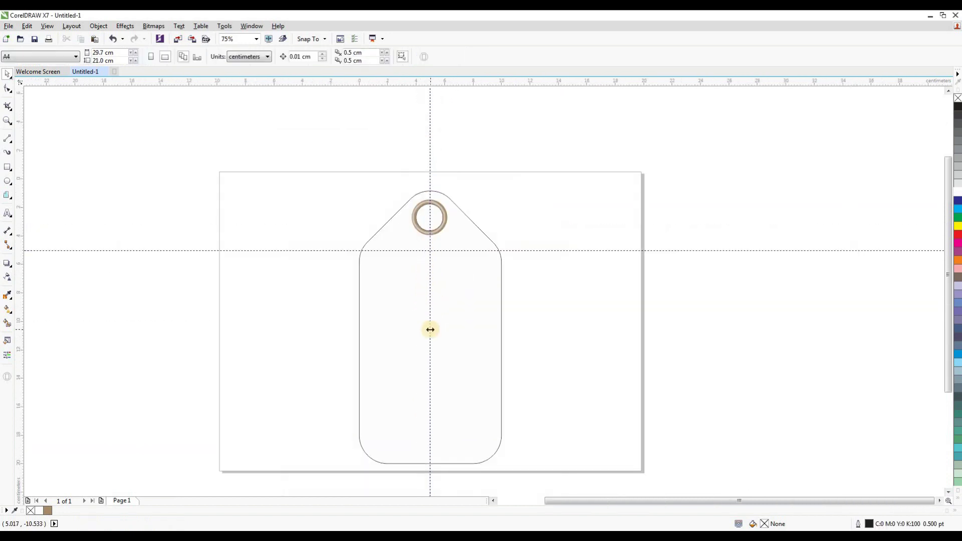
{"action": "scroll", "coordinate": [428, 325], "scroll_direction": "up", "scroll_amount": 2}
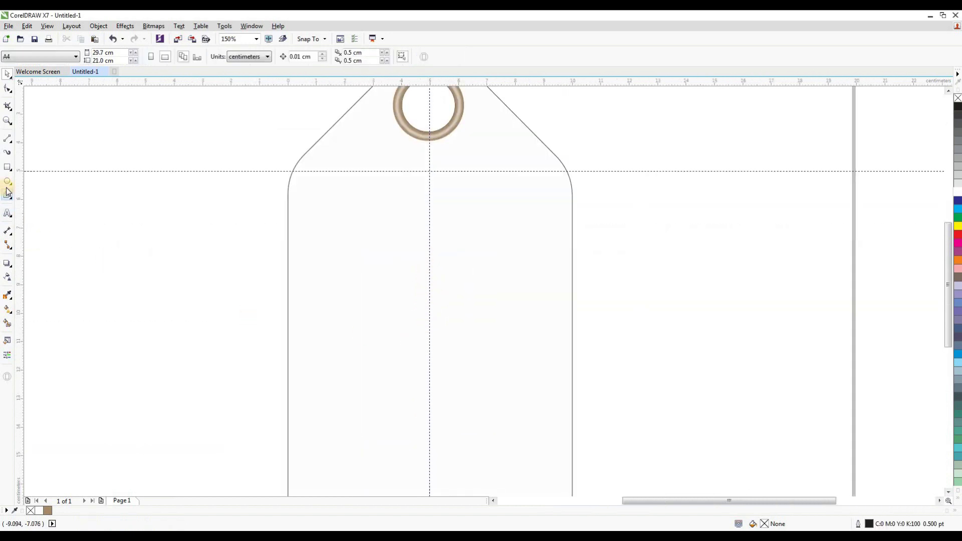
{"action": "left_click", "coordinate": [10, 171]}
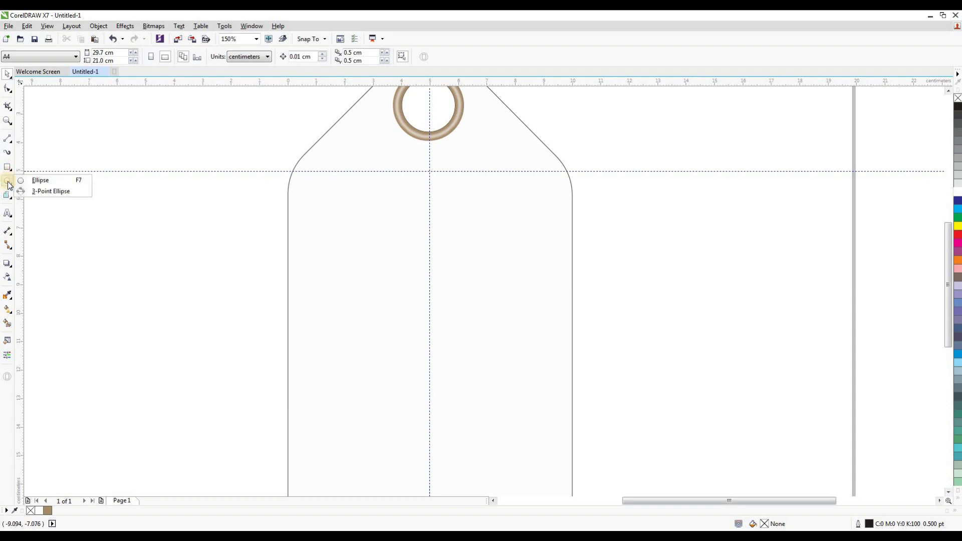
{"action": "mouse_move", "coordinate": [8, 195]}
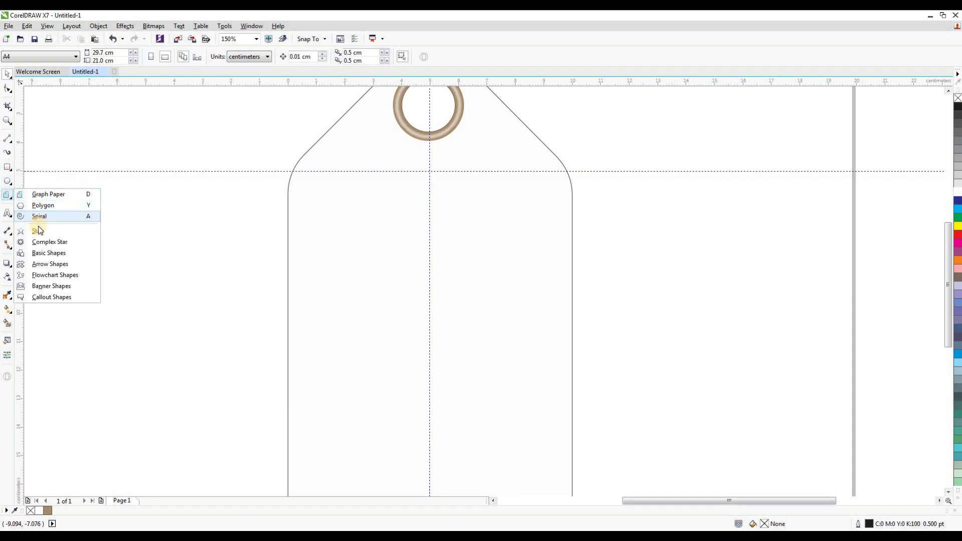
{"action": "left_click", "coordinate": [65, 231]}
{"action": "left_click_drag", "start_coordinate": [112, 231], "coordinate": [143, 260]}
Set the star's width and height to 0.5 cm and move it onto the tag, just inside its upper left shoulder
{"action": "left_click_drag", "start_coordinate": [111, 54], "coordinate": [49, 63]}
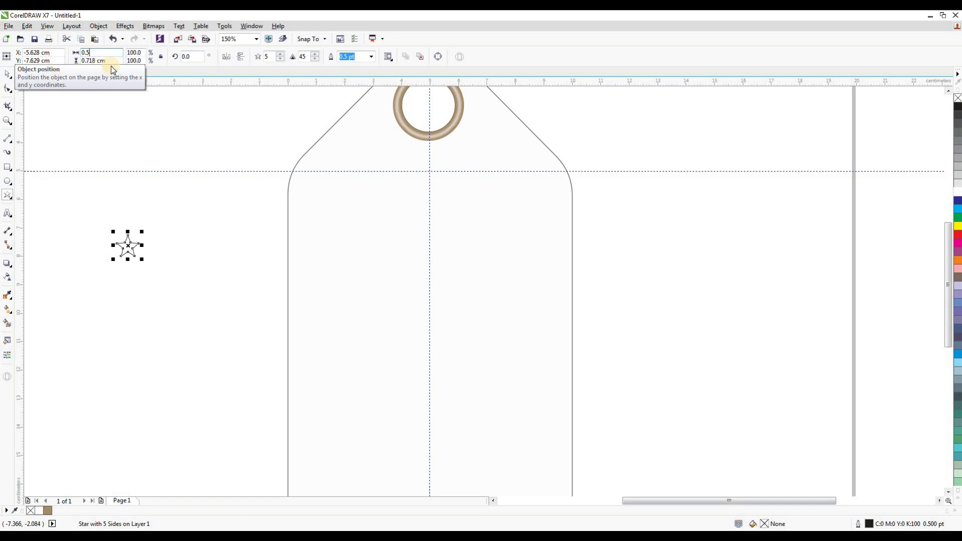
{"action": "left_click_drag", "start_coordinate": [107, 61], "coordinate": [78, 60]}
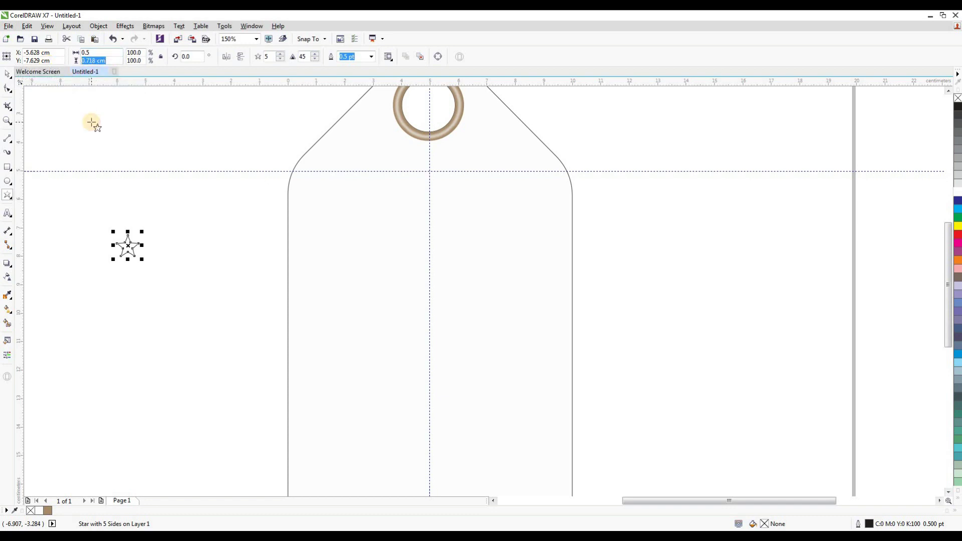
{"action": "key", "text": "Return"}
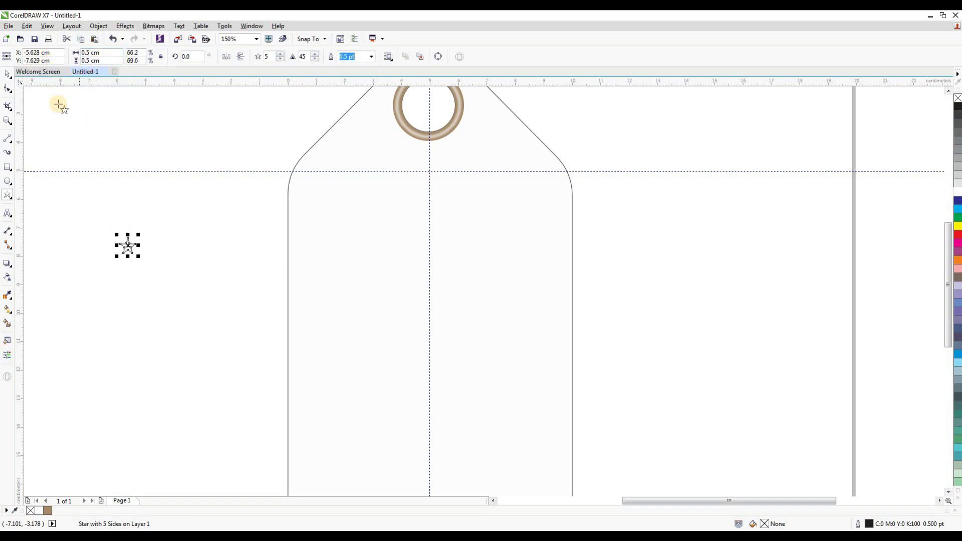
{"action": "left_click", "coordinate": [8, 89]}
{"action": "left_click_drag", "start_coordinate": [129, 247], "coordinate": [329, 178]}
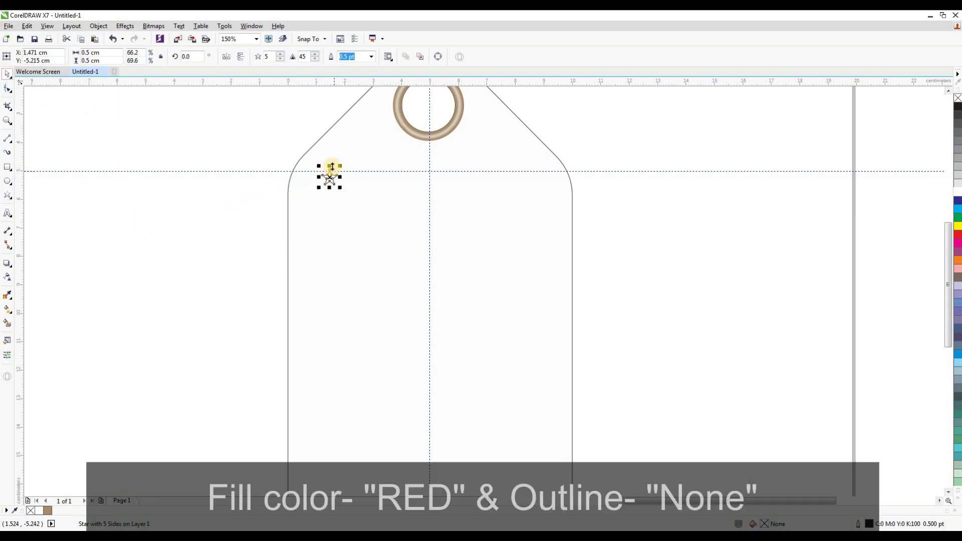
Fill the star with red and set its outline width to None
{"action": "scroll", "coordinate": [331, 166], "scroll_direction": "up", "scroll_amount": 2}
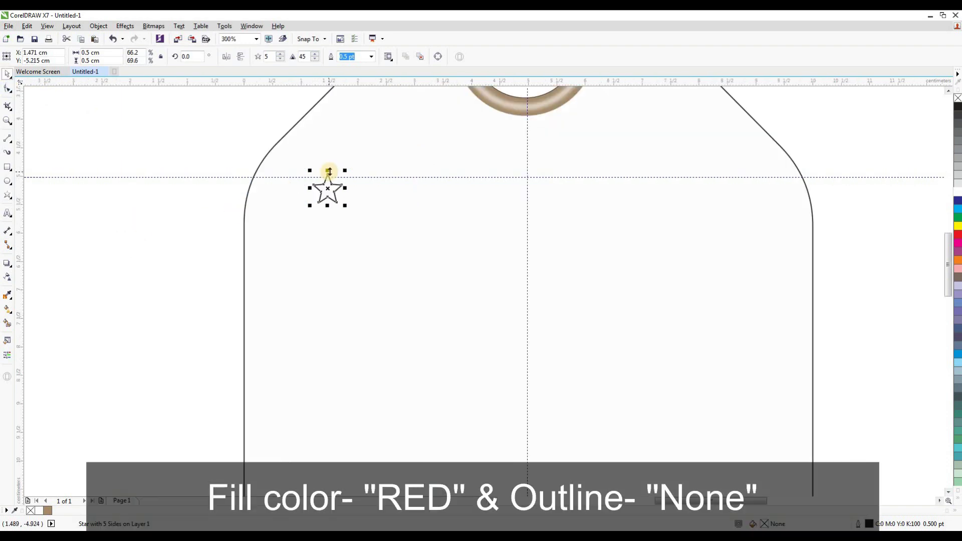
{"action": "left_click", "coordinate": [955, 236]}
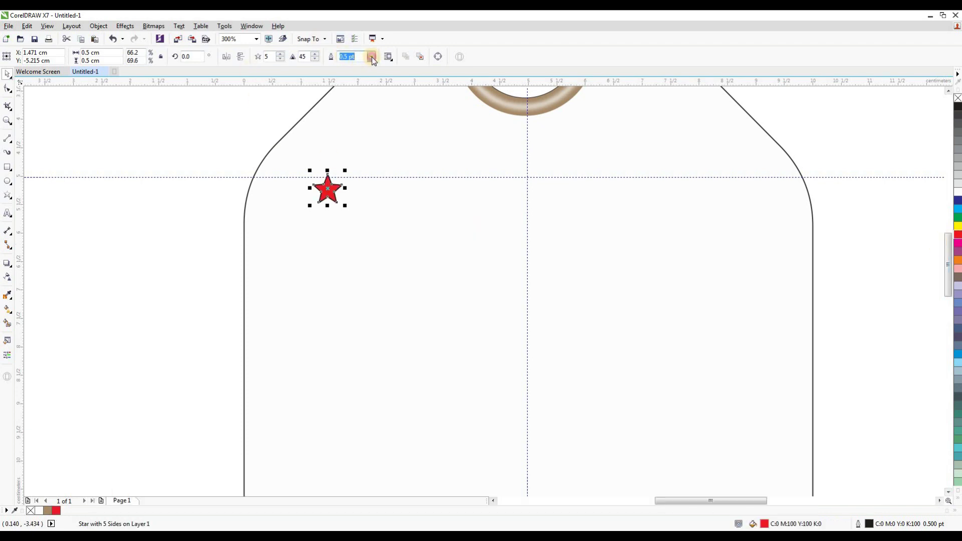
{"action": "left_click", "coordinate": [371, 56]}
{"action": "left_click", "coordinate": [365, 69]}
Round the red star's corners with a 0.02 cm Fillet and deselect it
{"action": "scroll", "coordinate": [336, 189], "scroll_direction": "up", "scroll_amount": 2}
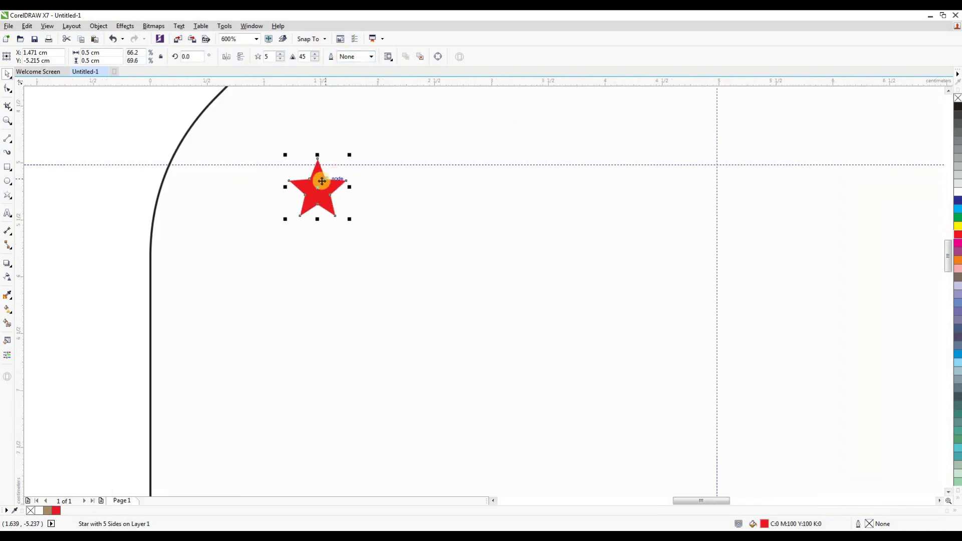
{"action": "scroll", "coordinate": [321, 181], "scroll_direction": "up", "scroll_amount": 1}
{"action": "scroll", "coordinate": [328, 201], "scroll_direction": "down", "scroll_amount": 1}
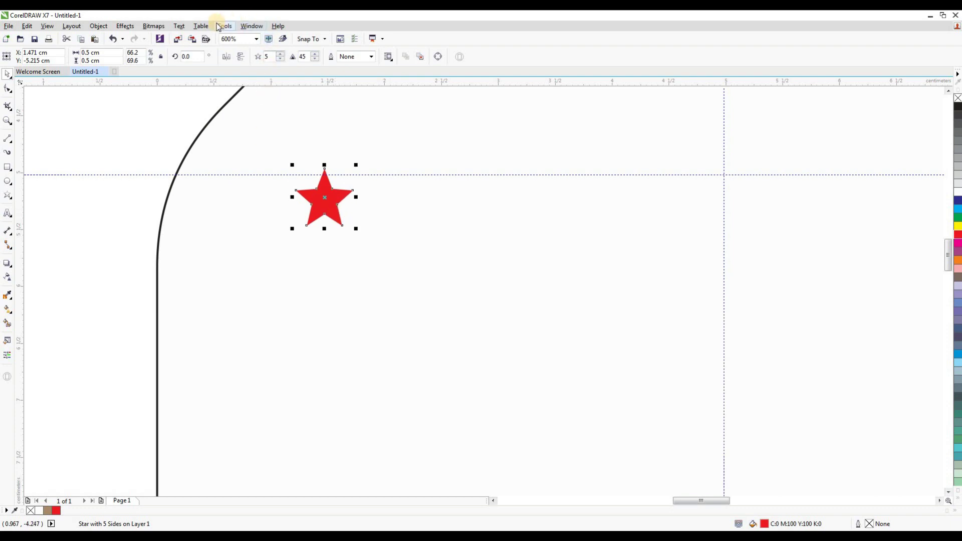
{"action": "left_click", "coordinate": [252, 26]}
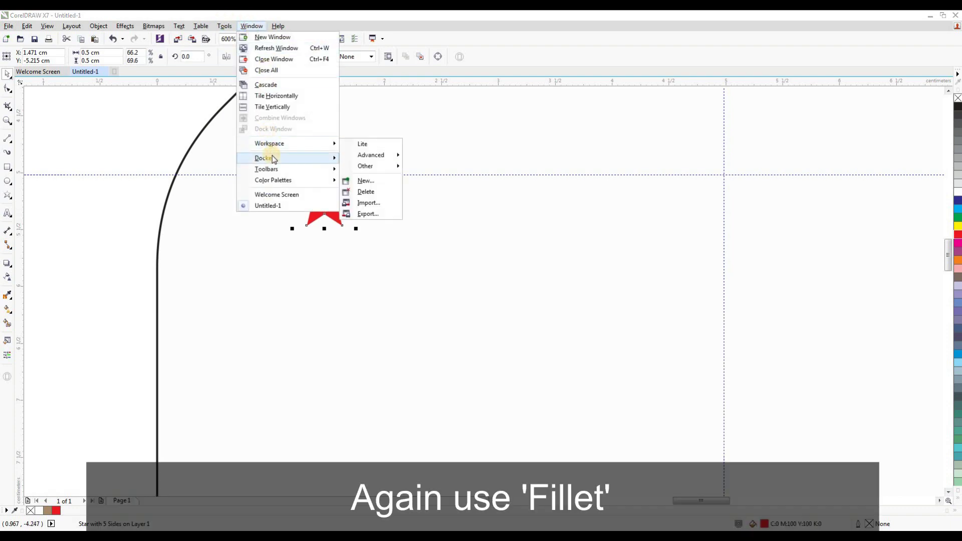
{"action": "mouse_move", "coordinate": [272, 156]}
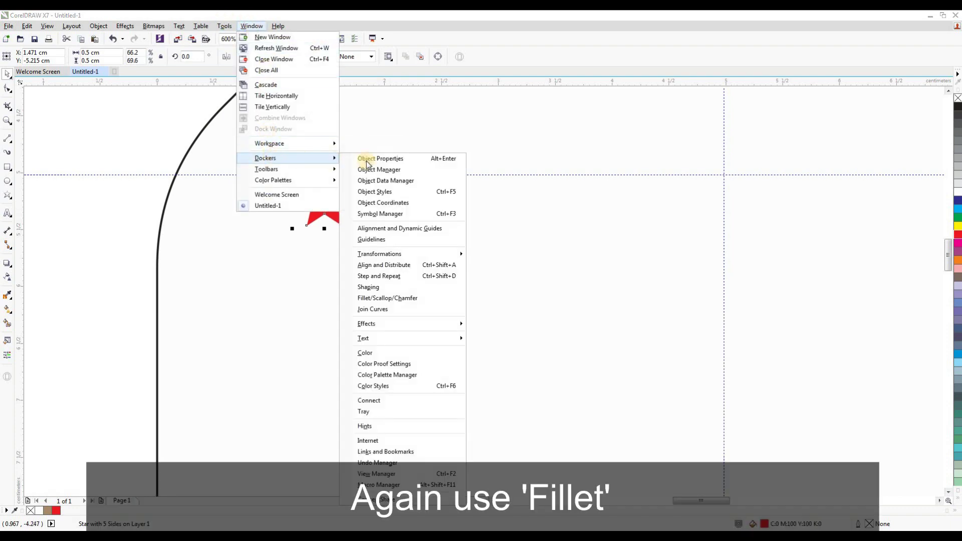
{"action": "left_click", "coordinate": [429, 300]}
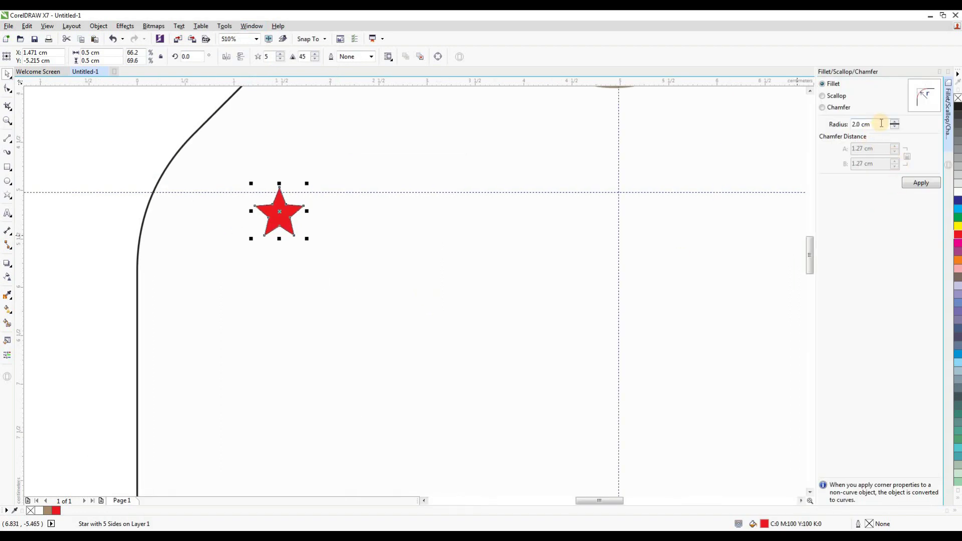
{"action": "left_click_drag", "start_coordinate": [881, 123], "coordinate": [844, 125]}
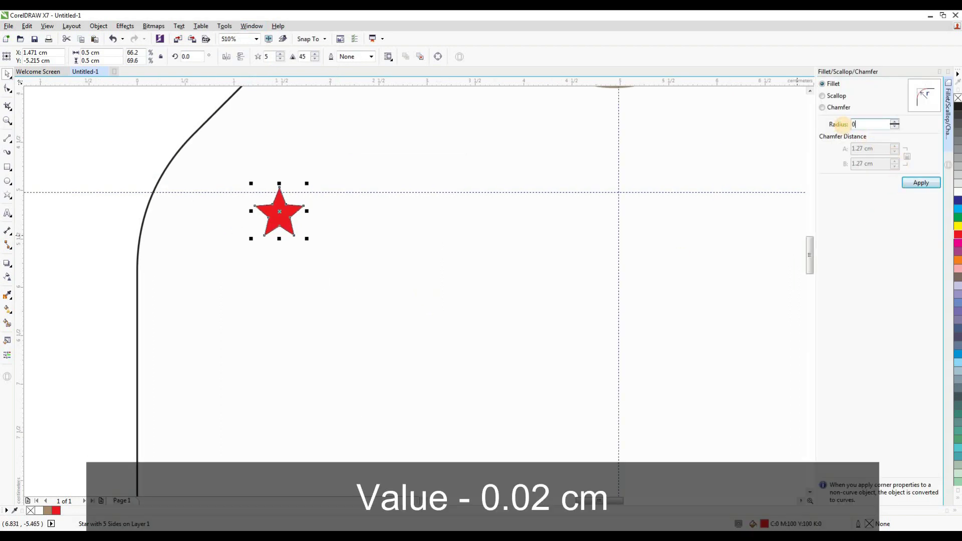
{"action": "type", "text": "0.02"}
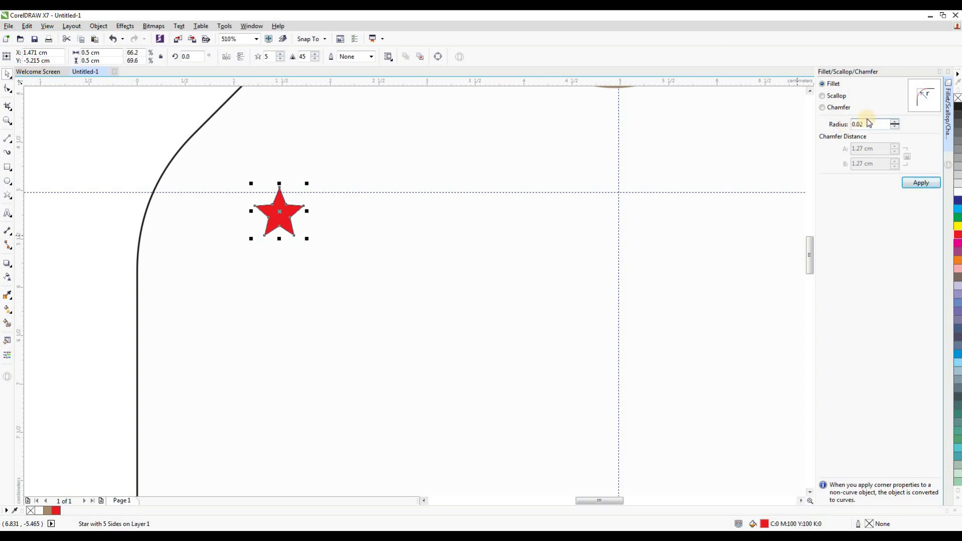
{"action": "left_click", "coordinate": [915, 182]}
{"action": "scroll", "coordinate": [286, 221], "scroll_direction": "up", "scroll_amount": 2}
{"action": "scroll", "coordinate": [272, 204], "scroll_direction": "down", "scroll_amount": 1}
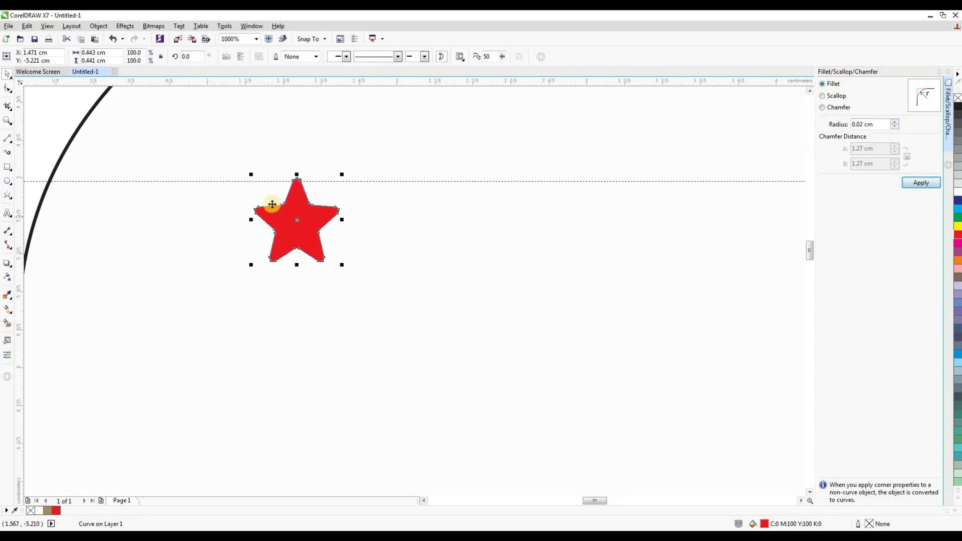
{"action": "left_click", "coordinate": [49, 118]}
Duplicate the rounded red star horizontally, placing the copy about 0.5 cm to its right
{"action": "scroll", "coordinate": [329, 235], "scroll_direction": "up", "scroll_amount": 1}
{"action": "scroll", "coordinate": [311, 184], "scroll_direction": "down", "scroll_amount": 2}
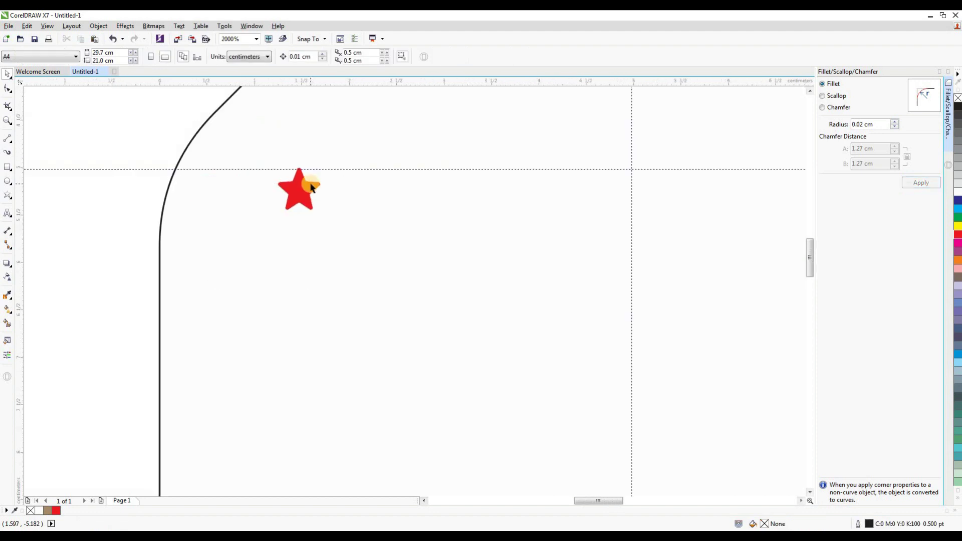
{"action": "left_click", "coordinate": [310, 192]}
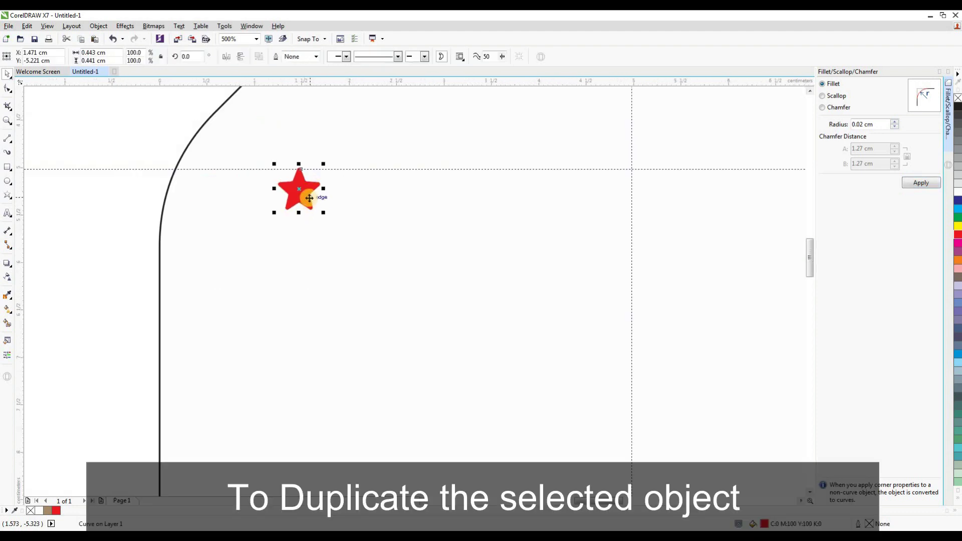
{"action": "left_click_drag", "start_coordinate": [309, 198], "coordinate": [348, 200]}
{"action": "right_click", "coordinate": [347, 201]}
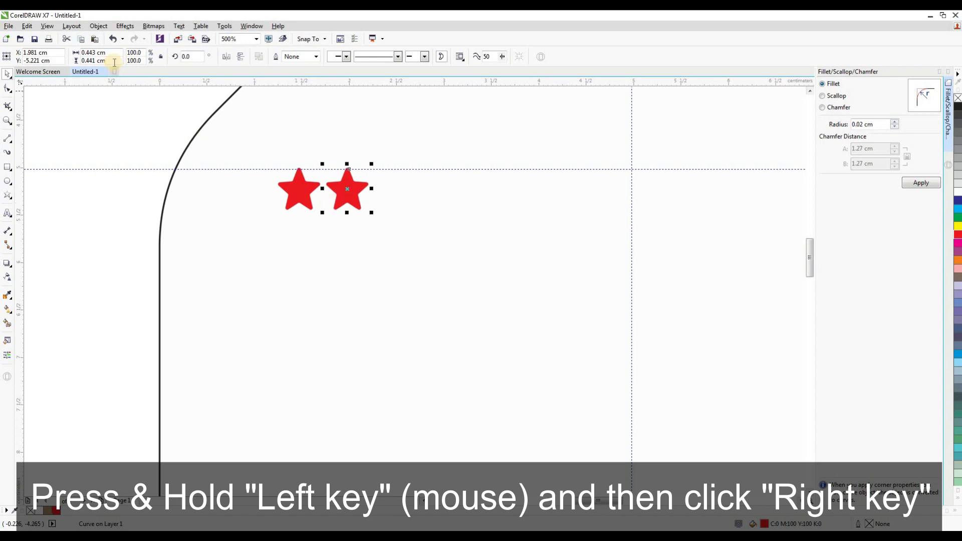
Repeat the star duplication at the same spacing until the horizontal row contains 14 stars
{"action": "left_click", "coordinate": [30, 31]}
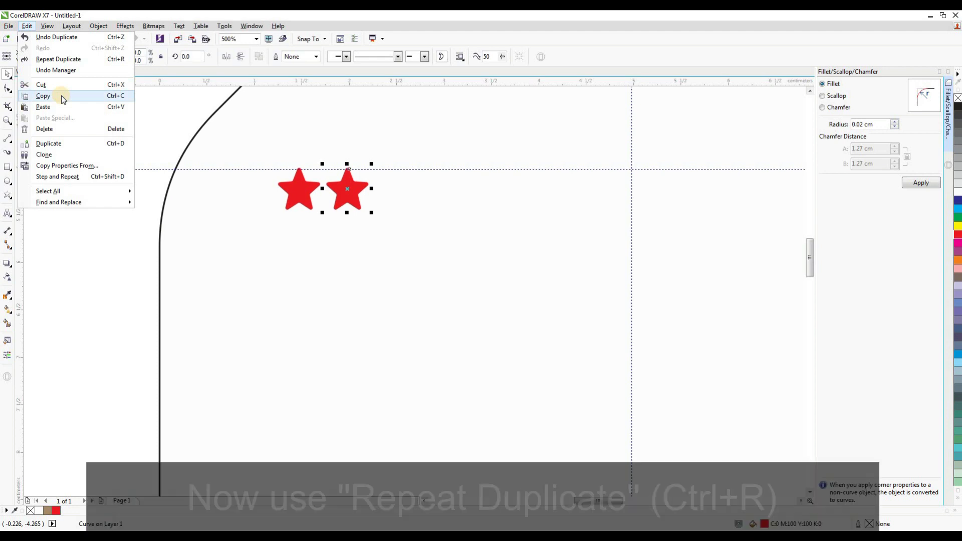
{"action": "left_click", "coordinate": [68, 60]}
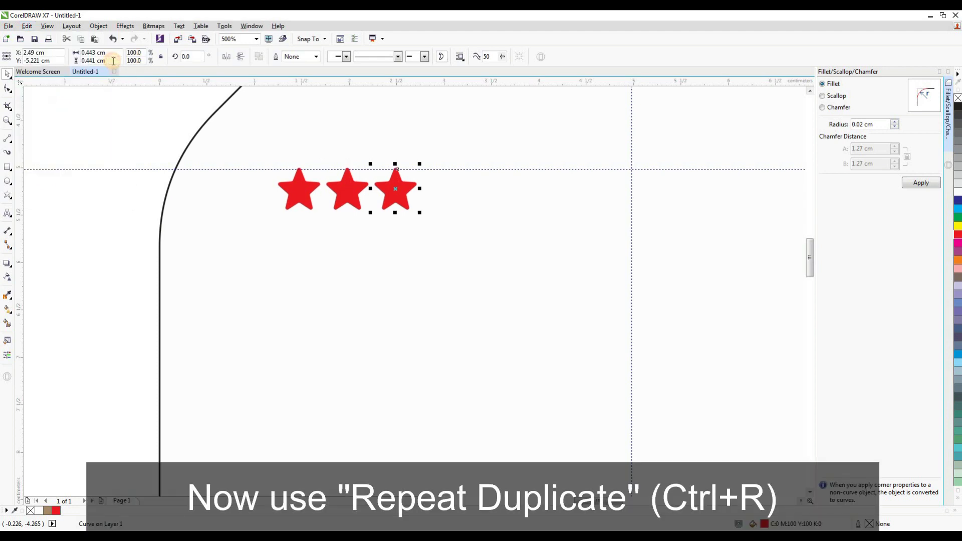
{"action": "left_click", "coordinate": [27, 26]}
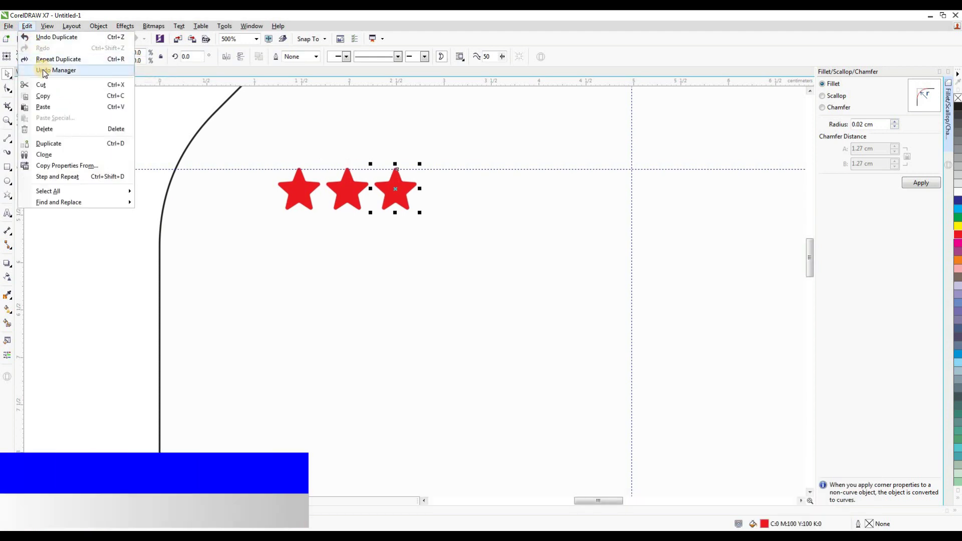
{"action": "left_click", "coordinate": [65, 60]}
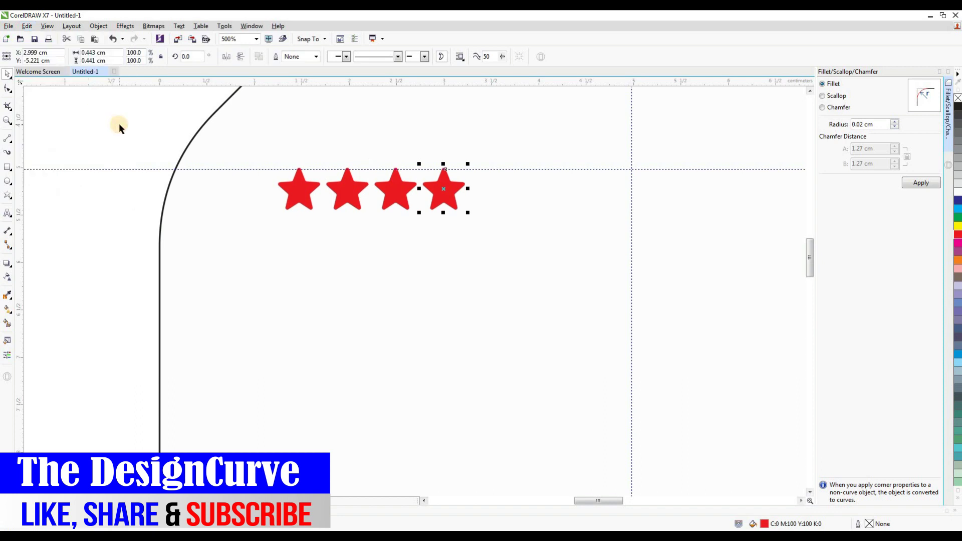
{"action": "key", "text": "ctrl+r"}
{"action": "key", "text": "ctrl+r"}
{"action": "key", "text": "ctrl+r"}
{"action": "key", "text": "ctrl+r"}
{"action": "key", "text": "ctrl+r"}
{"action": "scroll", "coordinate": [197, 231], "scroll_direction": "down", "scroll_amount": 1}
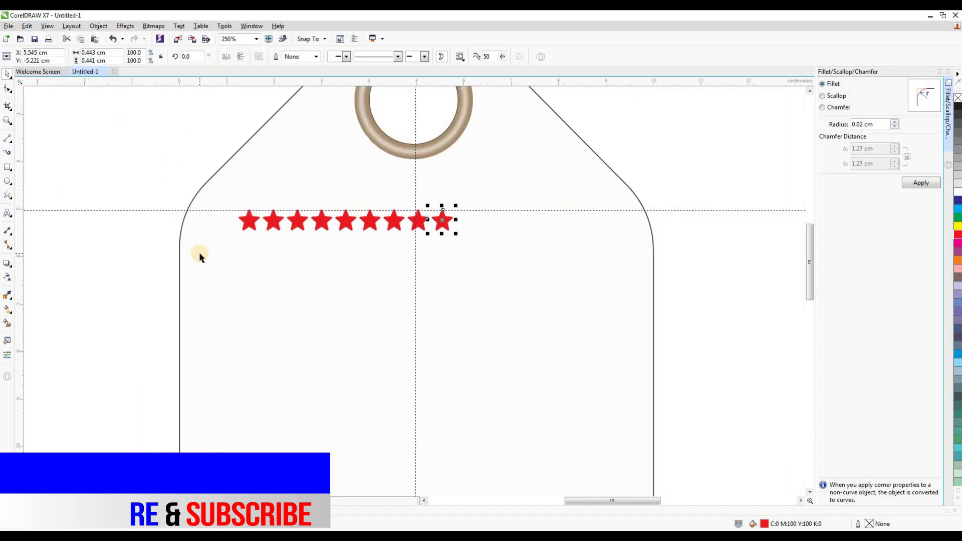
{"action": "key", "text": "ctrl+r"}
{"action": "key", "text": "ctrl+r"}
{"action": "key", "text": "ctrl+r"}
{"action": "key", "text": "ctrl+r"}
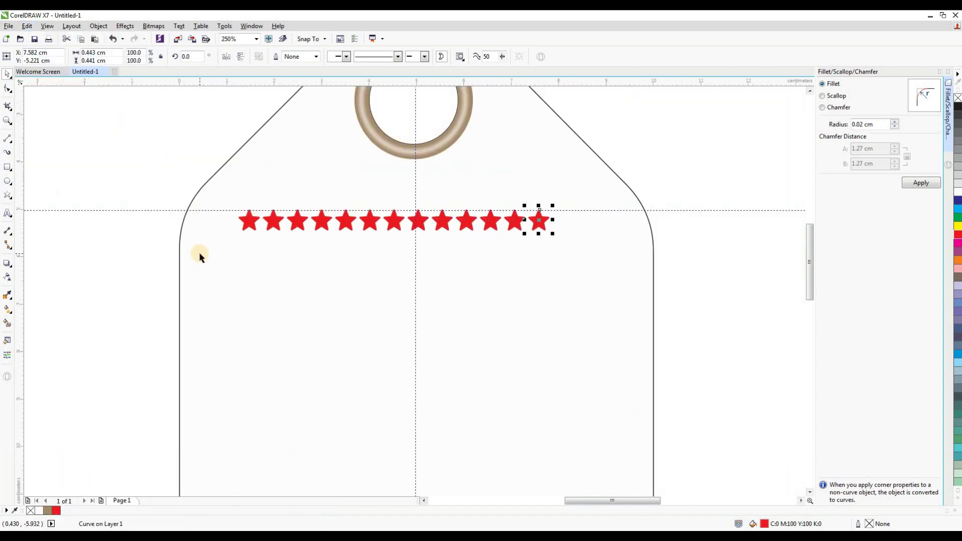
{"action": "key", "text": "ctrl+r"}
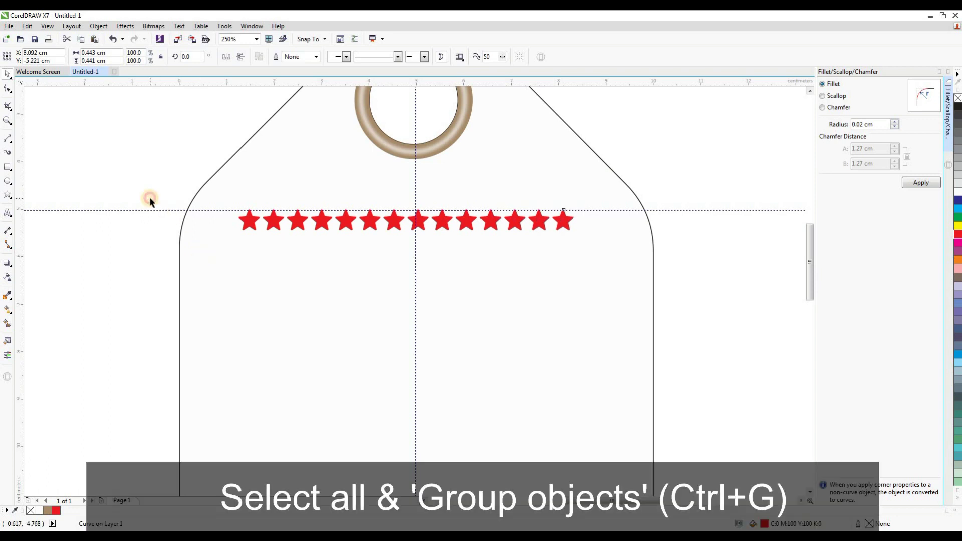
Select all 14 stars in the row and group them into one object
{"action": "left_click_drag", "start_coordinate": [150, 197], "coordinate": [602, 254]}
{"action": "right_click", "coordinate": [557, 223]}
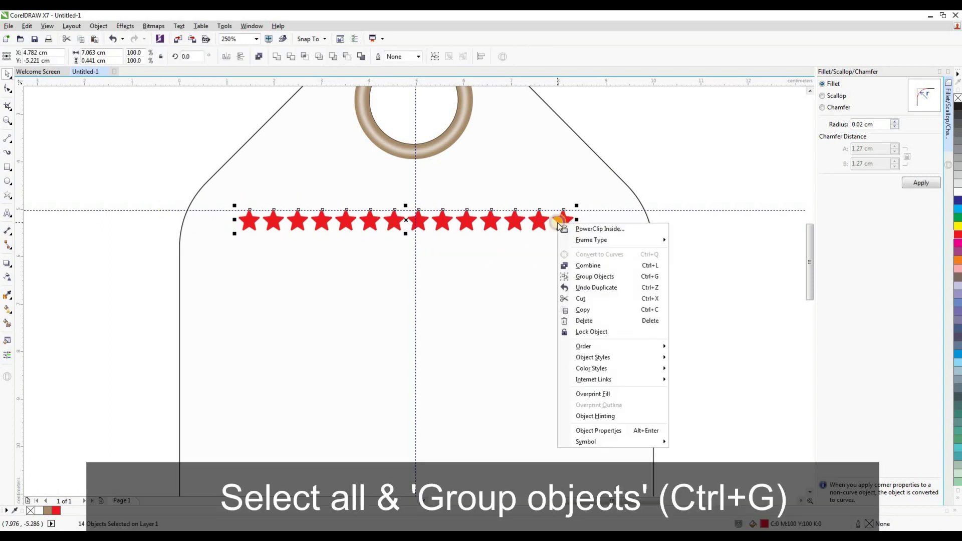
{"action": "left_click", "coordinate": [588, 277]}
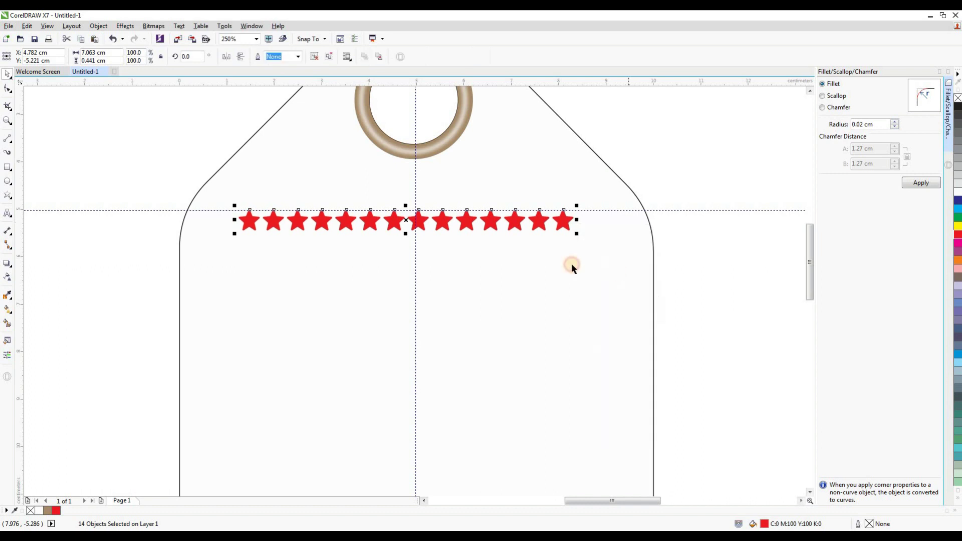
Centre the star group on the vertical guideline, just beneath the horizontal guideline, and close the Fillet/Scallop/Chamfer settings
{"action": "scroll", "coordinate": [415, 223], "scroll_direction": "up", "scroll_amount": 2}
{"action": "left_click_drag", "start_coordinate": [396, 217], "coordinate": [432, 209]}
{"action": "scroll", "coordinate": [409, 216], "scroll_direction": "up", "scroll_amount": 4}
{"action": "scroll", "coordinate": [414, 198], "scroll_direction": "down", "scroll_amount": 4}
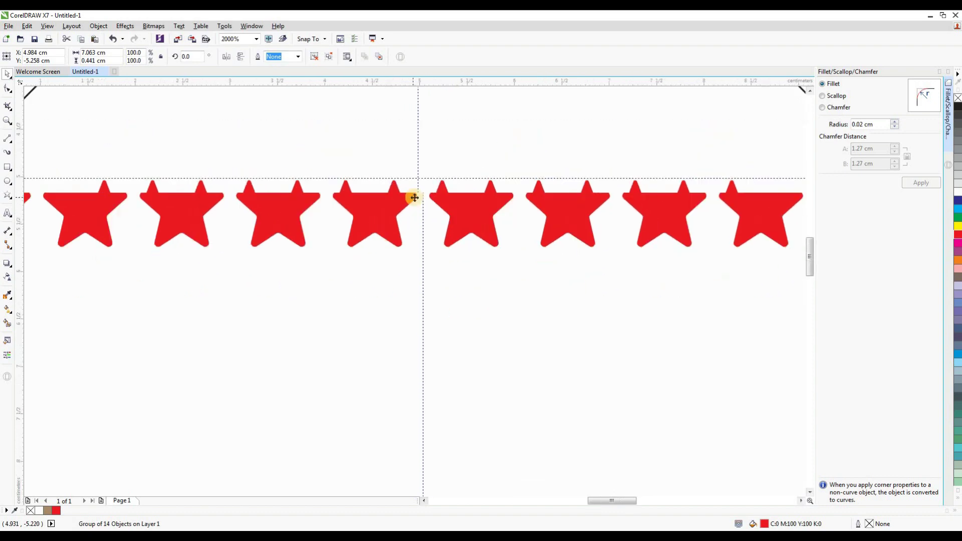
{"action": "left_click", "coordinate": [951, 132]}
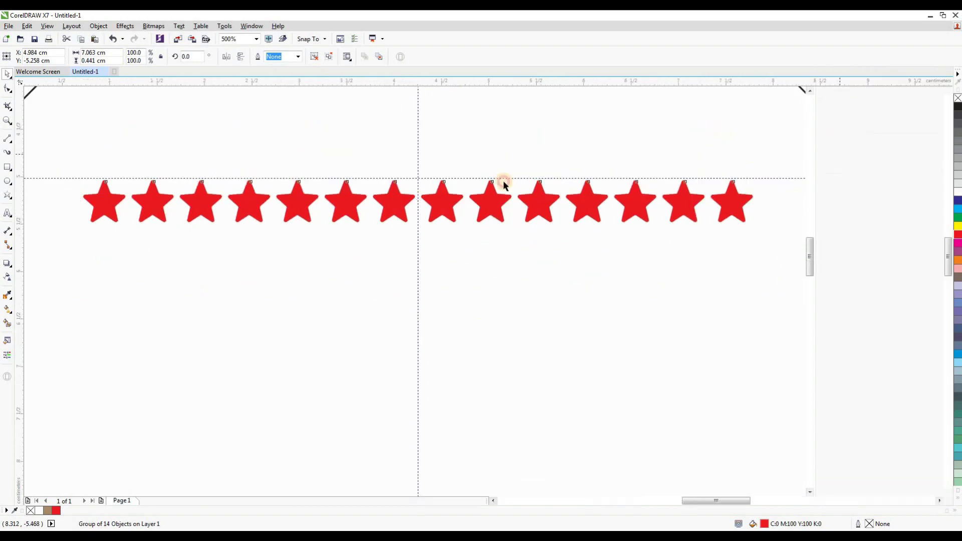
{"action": "scroll", "coordinate": [503, 180], "scroll_direction": "down", "scroll_amount": 4}
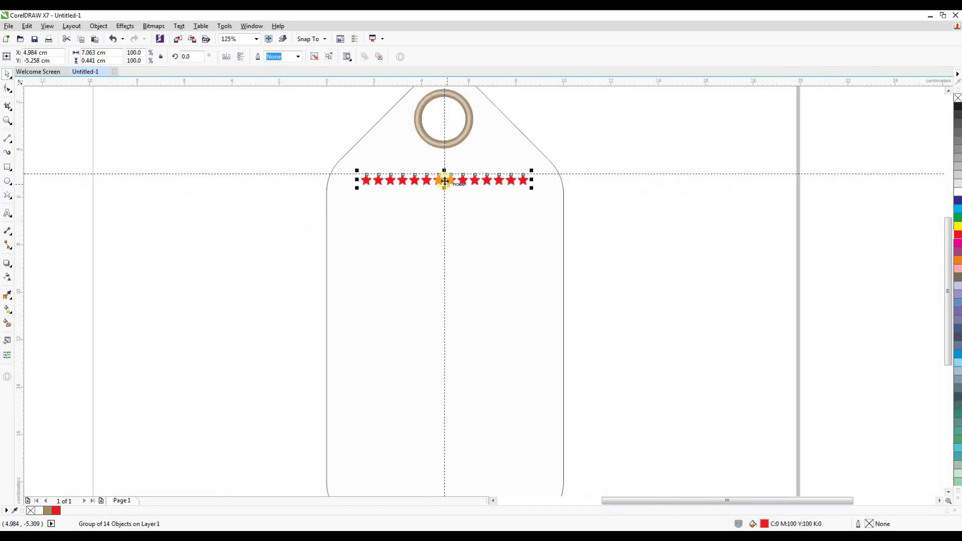
Copy the grouped star row and paste a duplicate of it in place
{"action": "left_click", "coordinate": [27, 27]}
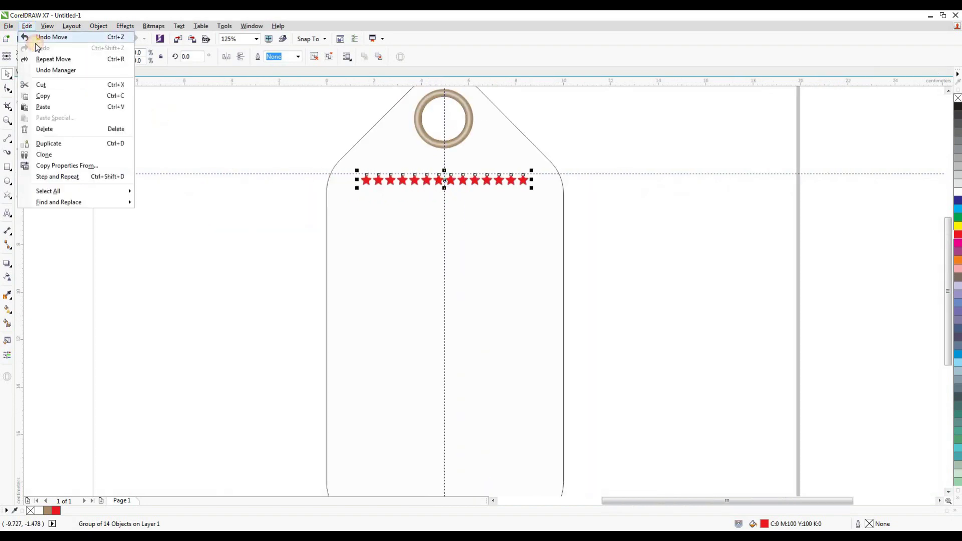
{"action": "left_click", "coordinate": [50, 94]}
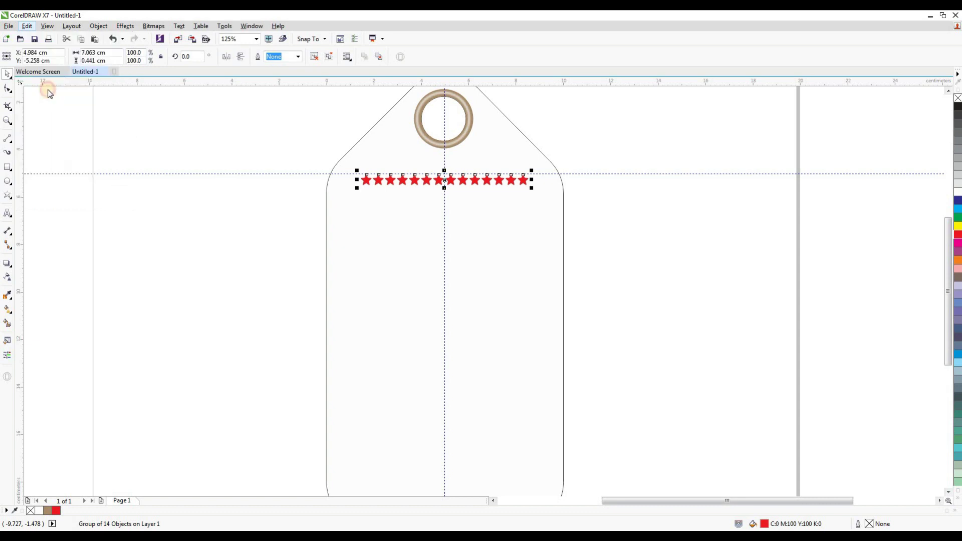
{"action": "left_click", "coordinate": [28, 27]}
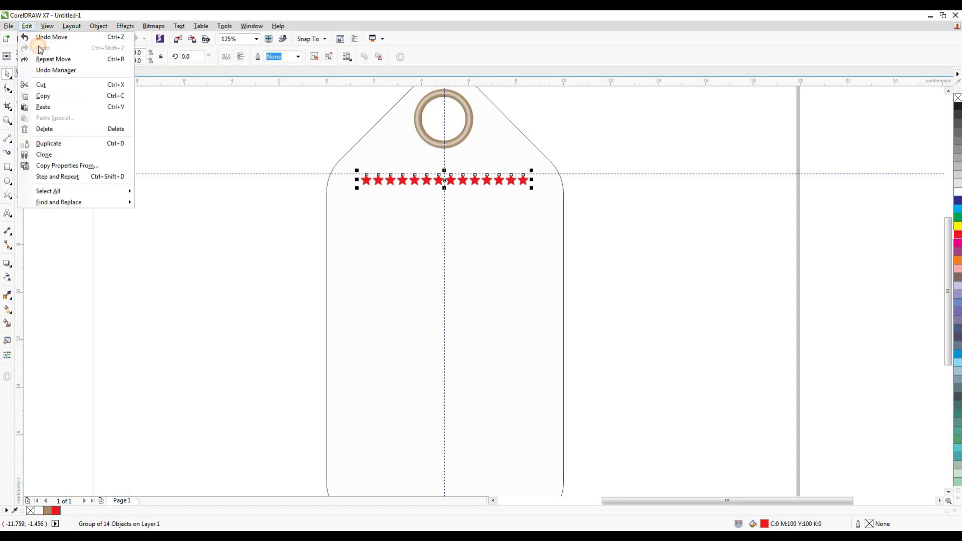
{"action": "left_click", "coordinate": [84, 107]}
Move the pasted star row straight down the vertical guideline to about 18 cm below the origin, near the tag's lower end, and deselect it
{"action": "left_click_drag", "start_coordinate": [445, 181], "coordinate": [440, 404]}
{"action": "scroll", "coordinate": [444, 316], "scroll_direction": "down", "scroll_amount": 1}
{"action": "scroll", "coordinate": [447, 350], "scroll_direction": "up", "scroll_amount": 1}
{"action": "scroll", "coordinate": [438, 325], "scroll_direction": "up", "scroll_amount": 1}
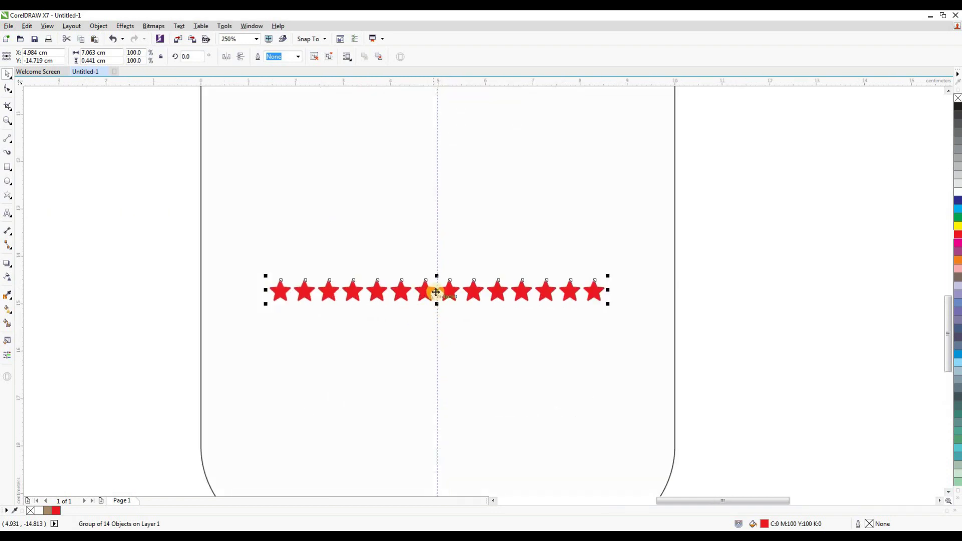
{"action": "left_click_drag", "start_coordinate": [435, 292], "coordinate": [431, 432]}
{"action": "scroll", "coordinate": [429, 426], "scroll_direction": "down", "scroll_amount": 1}
{"action": "scroll", "coordinate": [430, 426], "scroll_direction": "up", "scroll_amount": 1}
{"action": "scroll", "coordinate": [432, 426], "scroll_direction": "down", "scroll_amount": 1}
{"action": "left_click", "coordinate": [581, 341]}
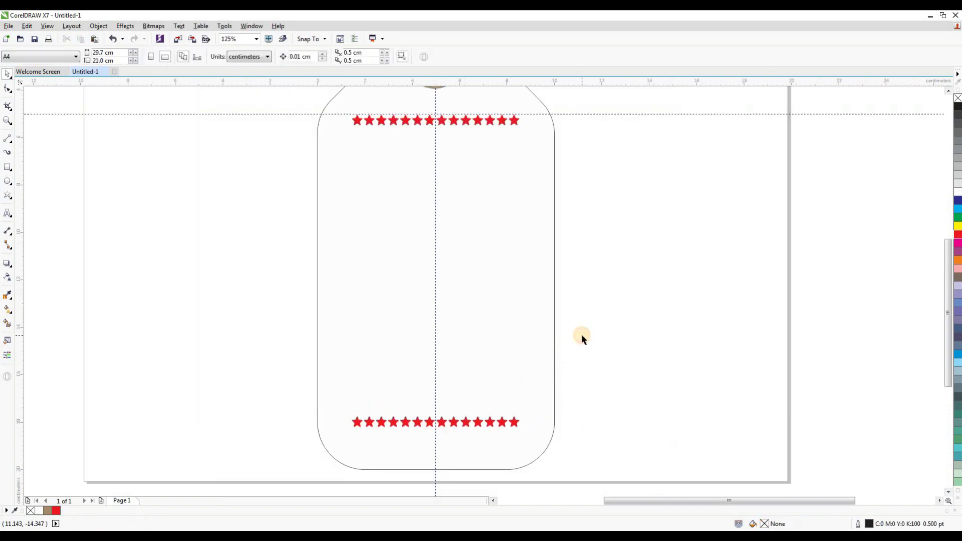
Add artistic text reading "BUY" and "GET" on two lines in the empty area beside the tag
{"action": "left_click", "coordinate": [10, 215]}
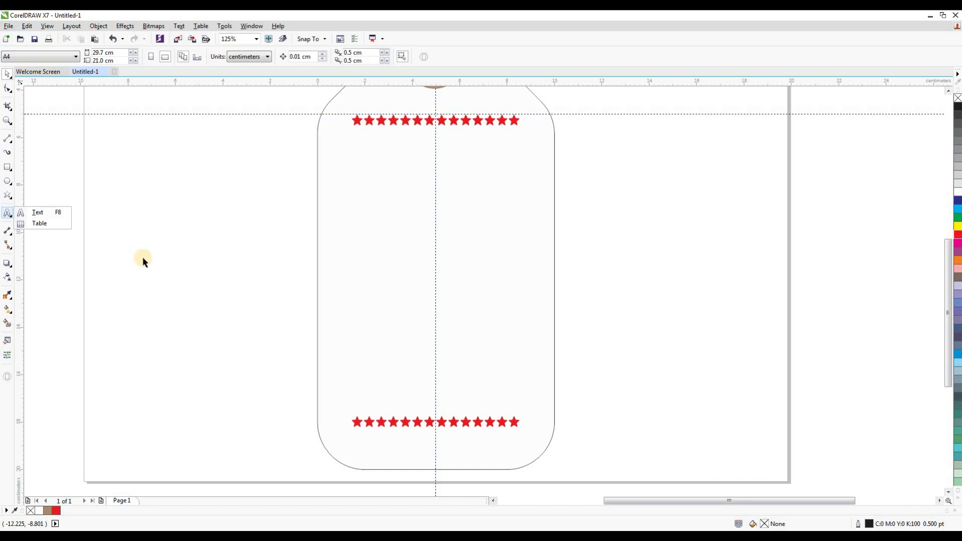
{"action": "left_click", "coordinate": [8, 212]}
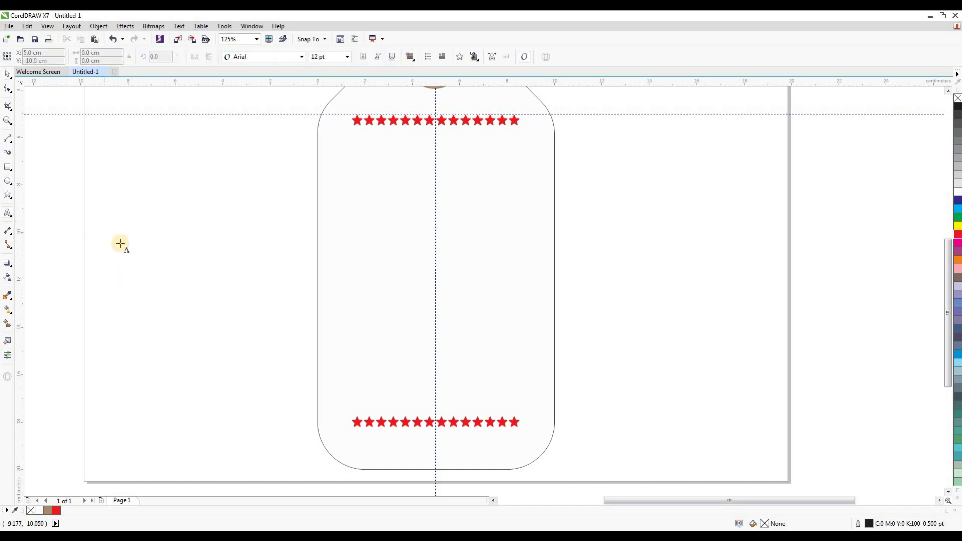
{"action": "left_click", "coordinate": [167, 256]}
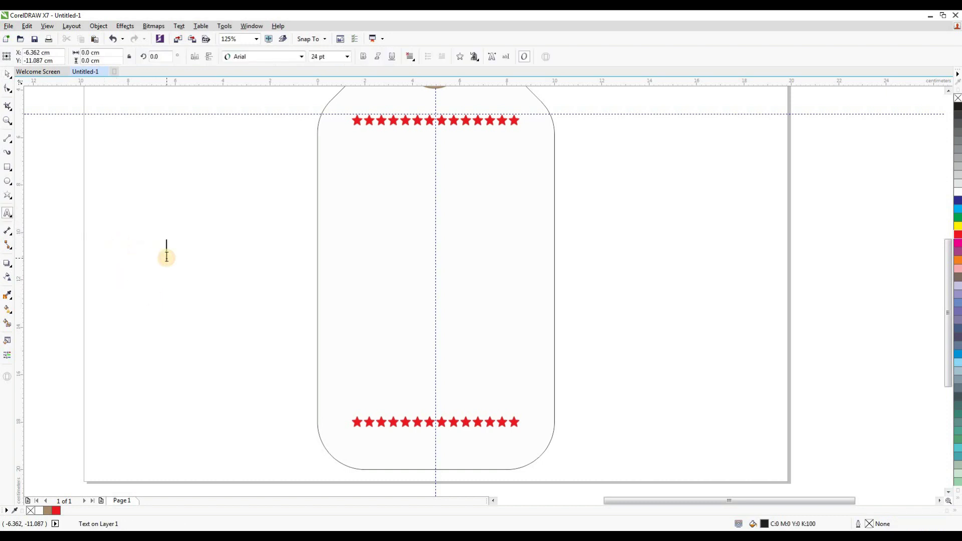
{"action": "type", "text": "BU"}
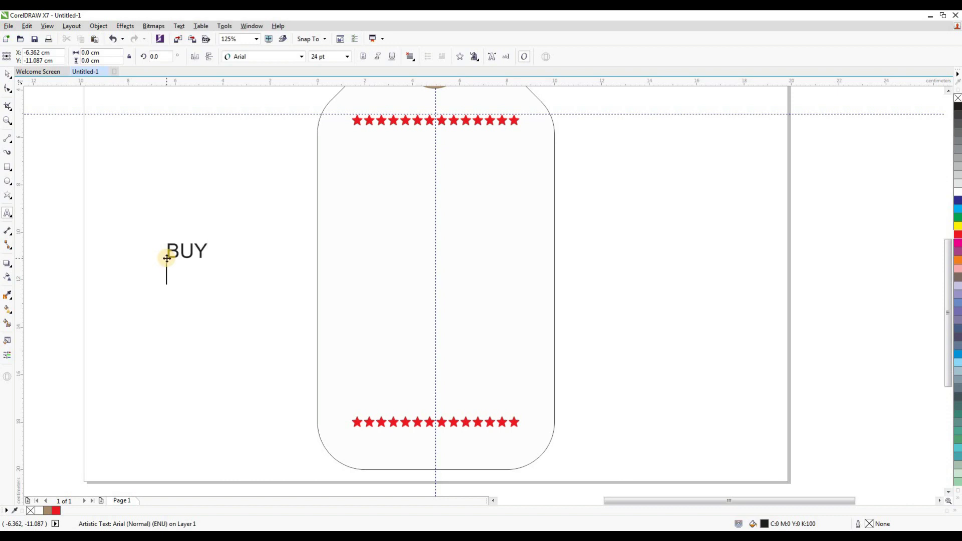
{"action": "type", "text": "Y"}
{"action": "key", "text": "Return"}
{"action": "type", "text": "GET"}
{"action": "key", "text": "ctrl+space"}
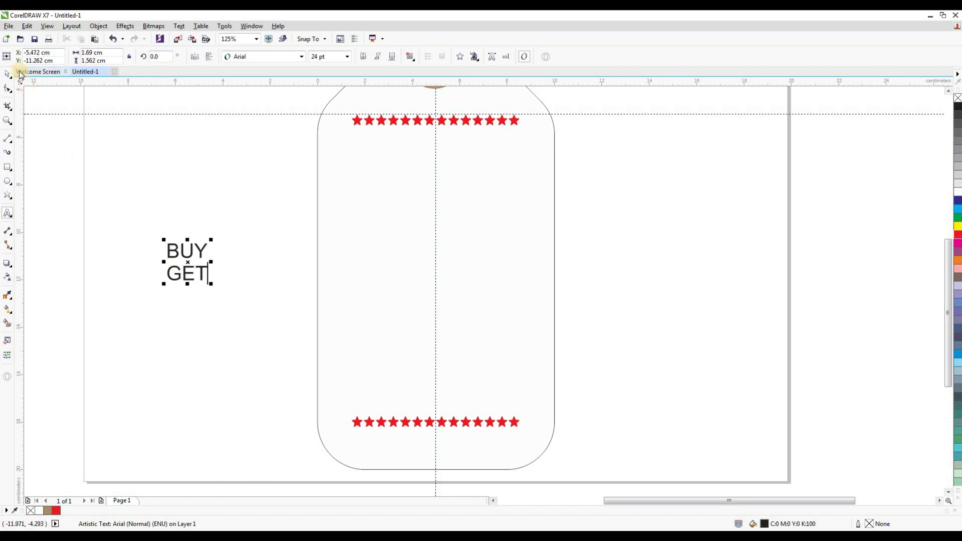
Enlarge the BUY GET text to about 61.6 pt and set its font to bold CentSchbkCyrill BT
{"action": "left_click_drag", "start_coordinate": [213, 286], "coordinate": [272, 360]}
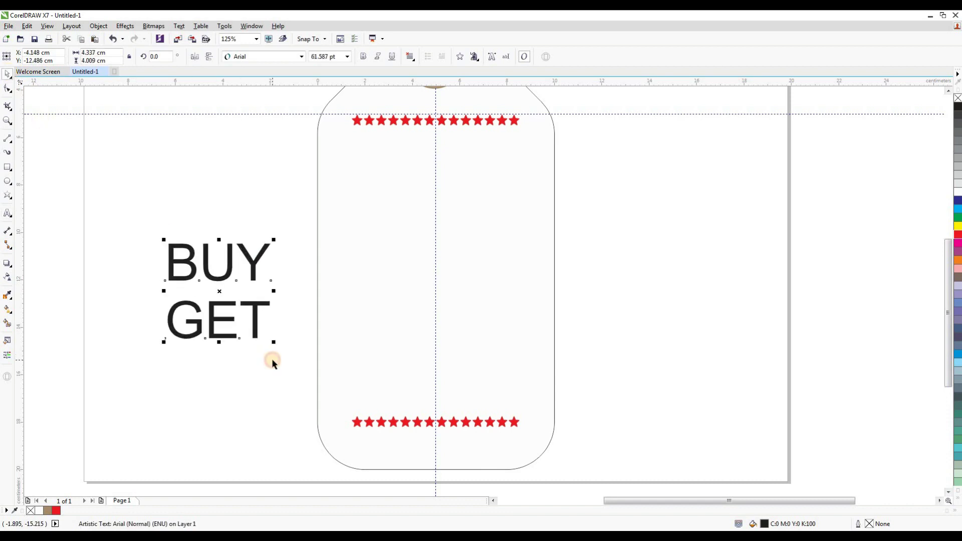
{"action": "left_click", "coordinate": [289, 59]}
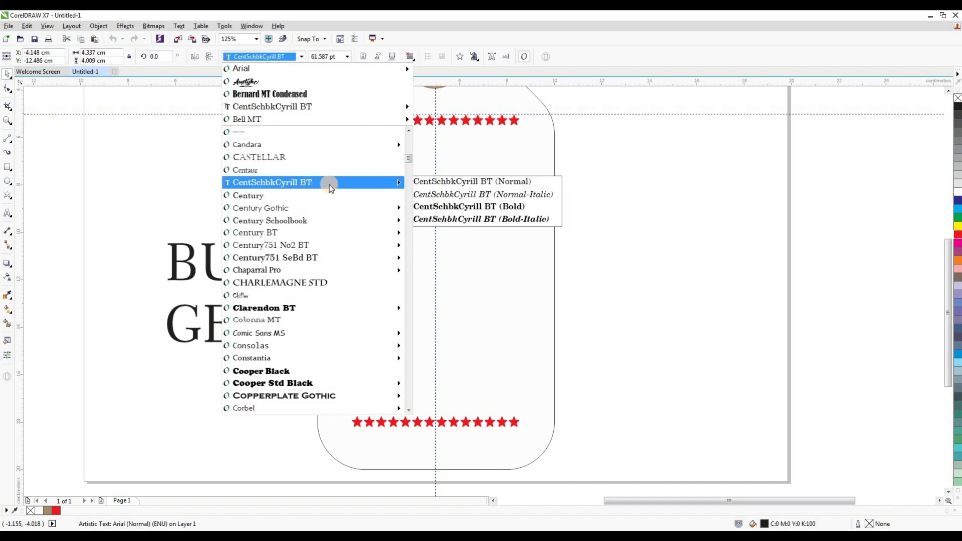
{"action": "left_click", "coordinate": [329, 185]}
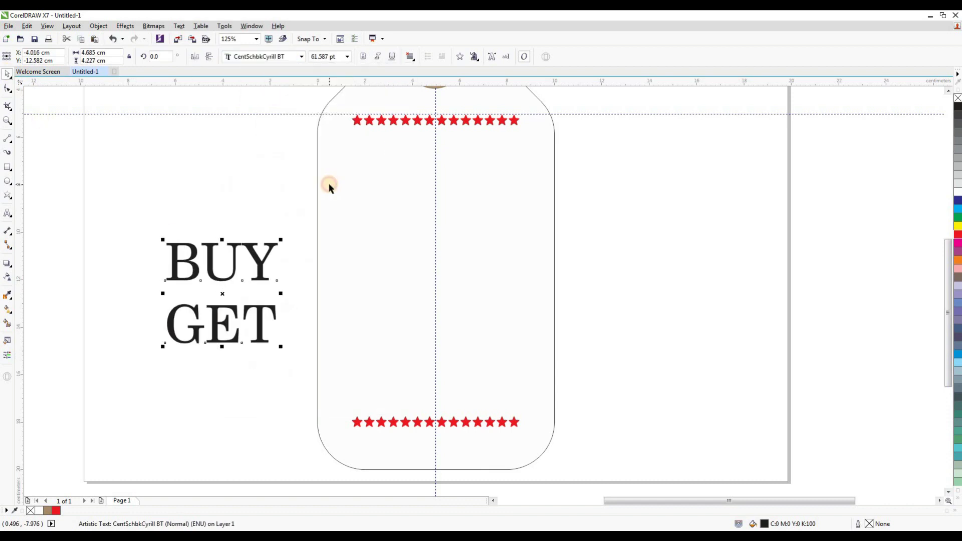
{"action": "left_click", "coordinate": [365, 59]}
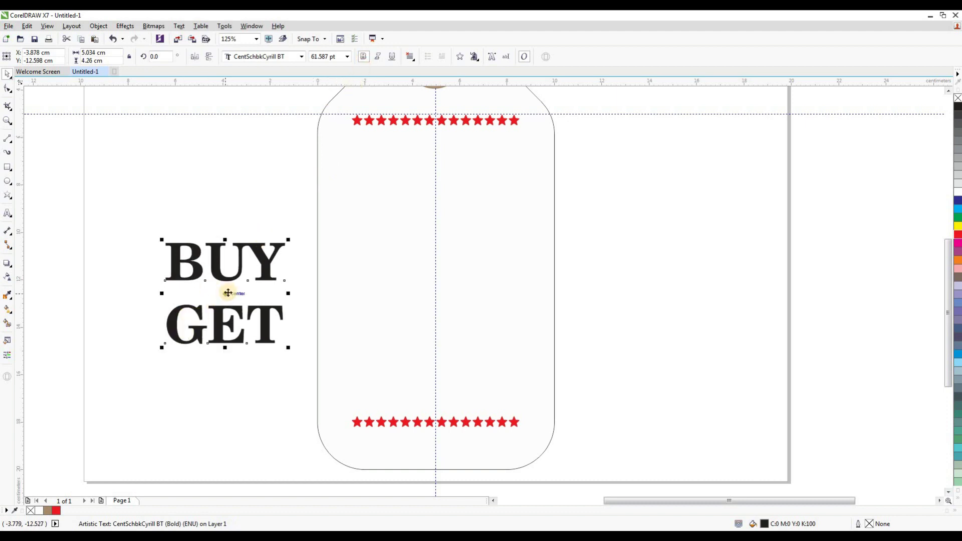
Move the BUY GET text onto the tag beneath the upper star row and tighten its line spacing
{"action": "left_click_drag", "start_coordinate": [223, 294], "coordinate": [411, 193]}
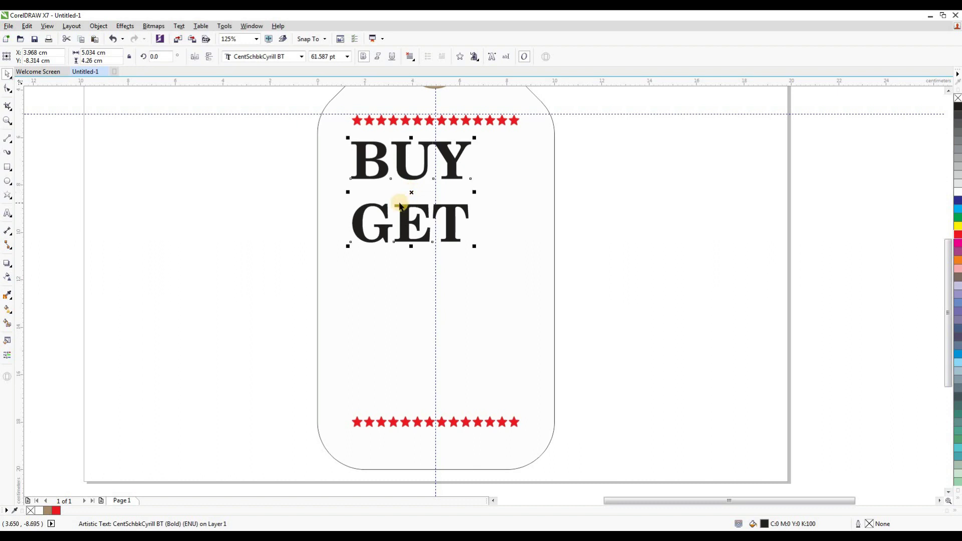
{"action": "left_click", "coordinate": [7, 89]}
{"action": "left_click_drag", "start_coordinate": [350, 246], "coordinate": [348, 231]}
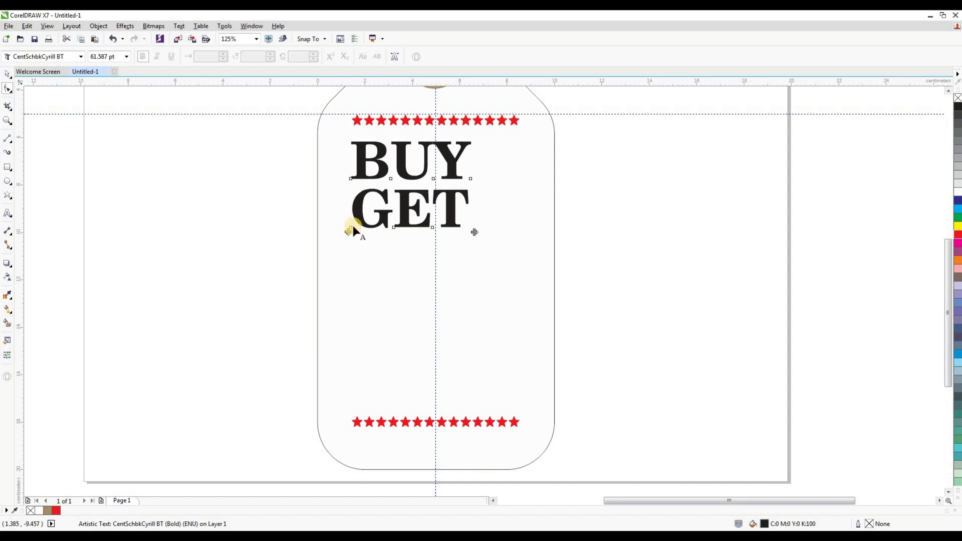
Stretch the BUY GET text to about 5.4 cm wide and 5 cm high
{"action": "left_click", "coordinate": [7, 74]}
{"action": "left_click_drag", "start_coordinate": [410, 230], "coordinate": [412, 257]}
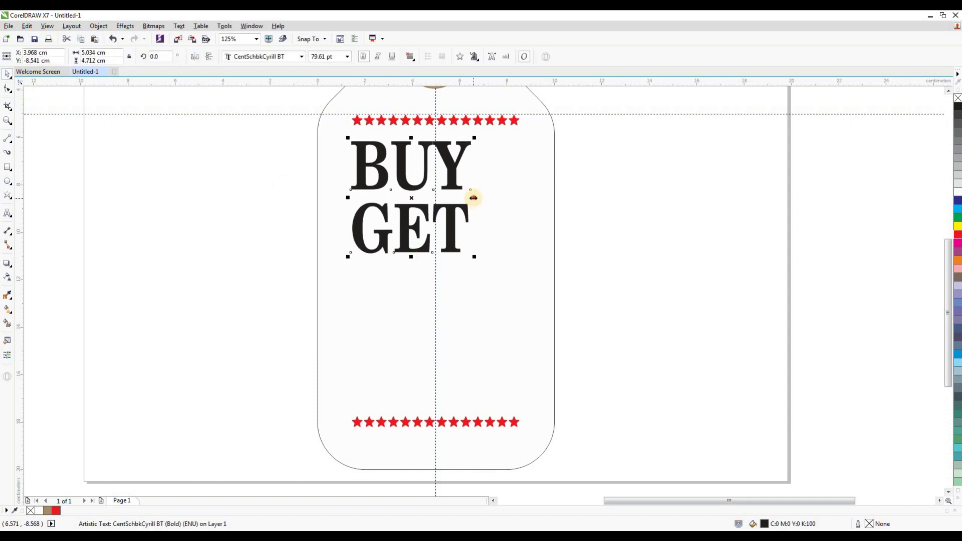
{"action": "mouse_move", "coordinate": [470, 196]}
{"action": "left_mouse_down"}
{"action": "mouse_move", "coordinate": [491, 206]}
{"action": "mouse_move", "coordinate": [482, 199]}
{"action": "left_mouse_up"}
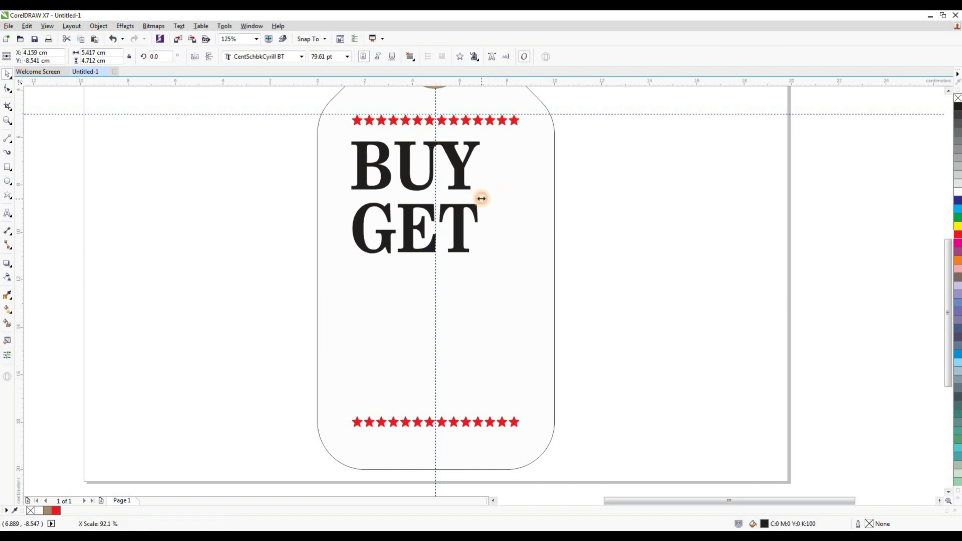
{"action": "left_click_drag", "start_coordinate": [408, 257], "coordinate": [410, 264]}
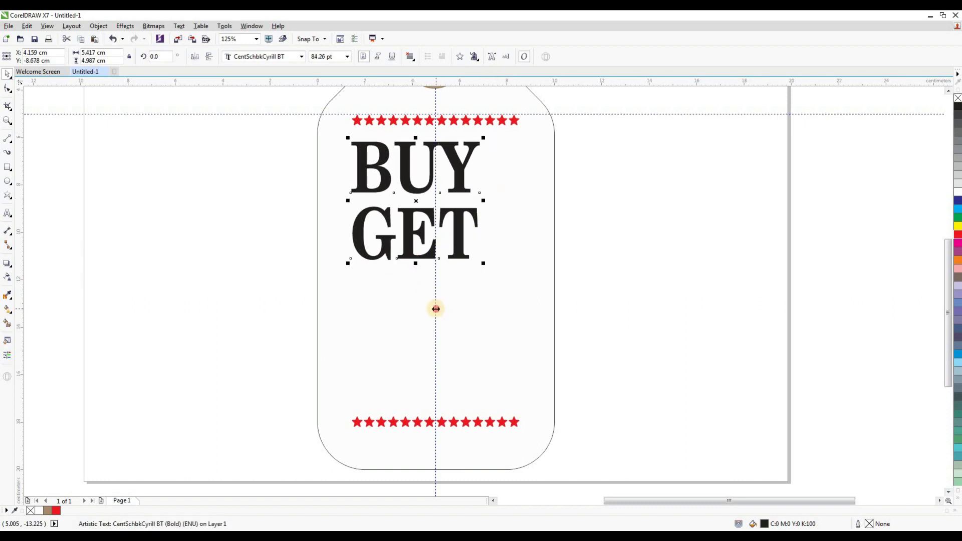
Select the tag outline to find its centre, move the horizontal guideline down to that centre and deselect everything
{"action": "left_click", "coordinate": [436, 309]}
{"action": "left_click", "coordinate": [402, 303]}
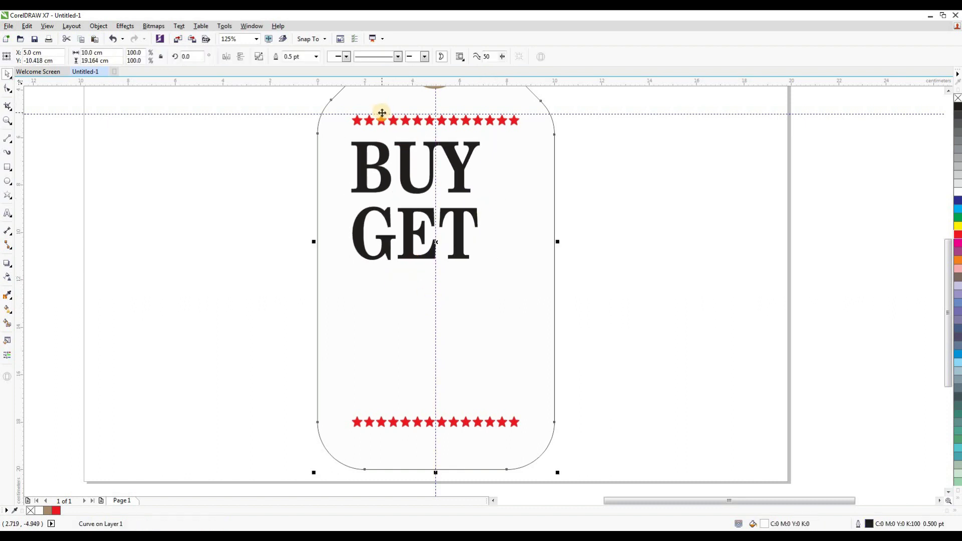
{"action": "left_click_drag", "start_coordinate": [382, 113], "coordinate": [382, 242]}
{"action": "left_click", "coordinate": [280, 217]}
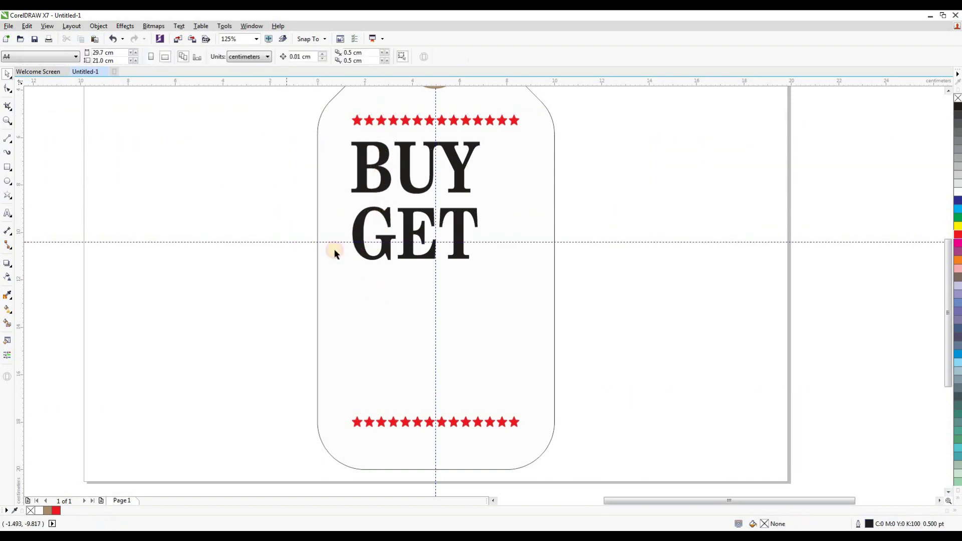
Stretch the BUY GET text downward to a height of about 5.8 cm
{"action": "left_click", "coordinate": [406, 261]}
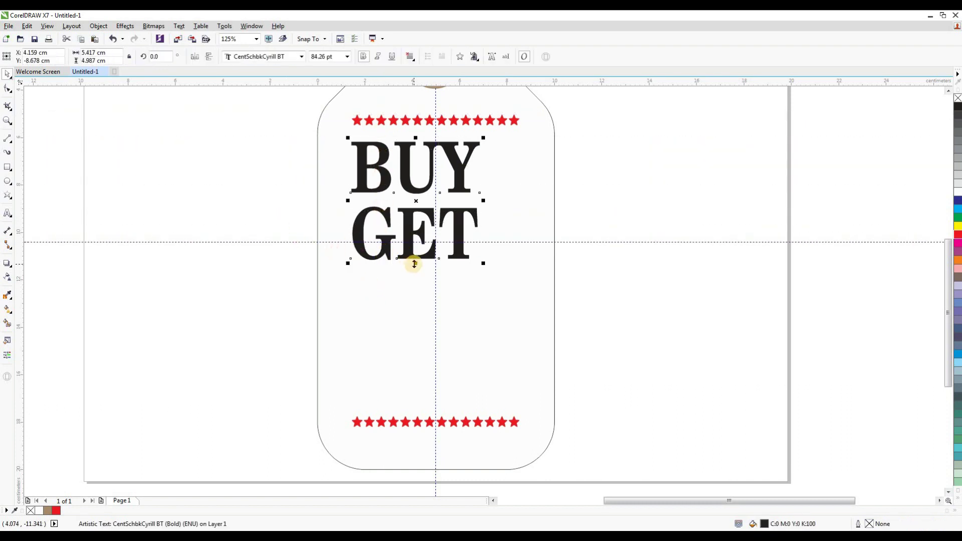
{"action": "left_click_drag", "start_coordinate": [414, 264], "coordinate": [416, 284]}
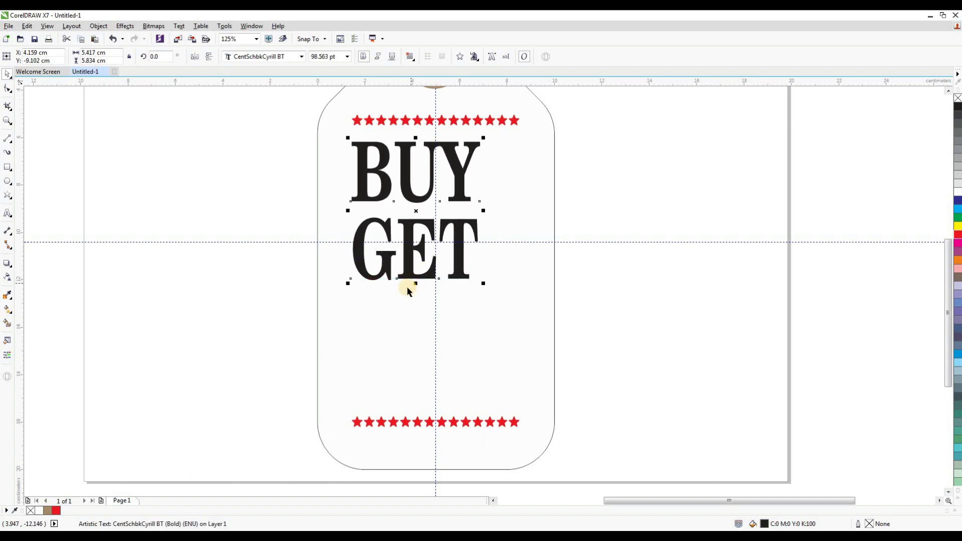
Fill the BUY GET text with a dark brown of C 50, M 72, Y 82, K 69
{"action": "double_click", "coordinate": [764, 524]}
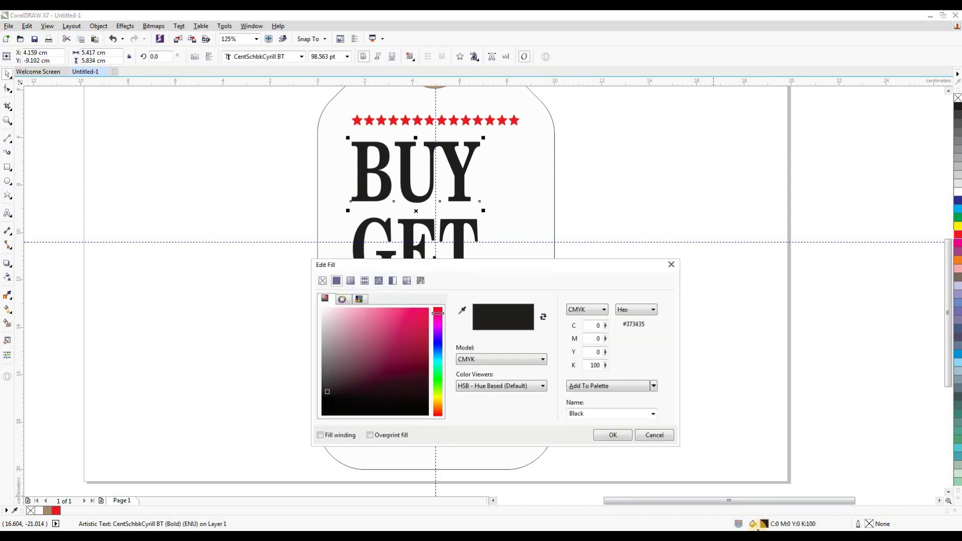
{"action": "left_click", "coordinate": [589, 325]}
{"action": "left_click", "coordinate": [598, 339]}
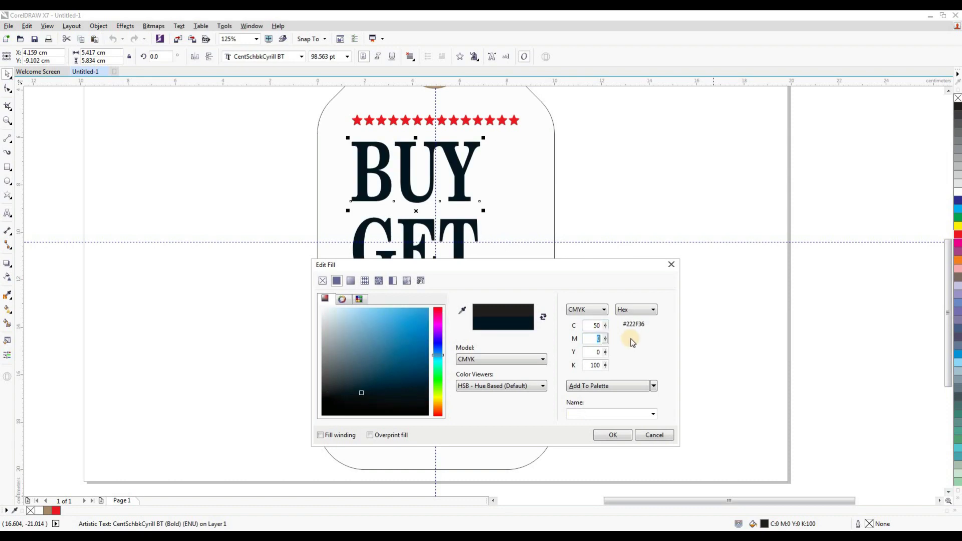
{"action": "type", "text": "72"}
{"action": "left_click", "coordinate": [594, 351]}
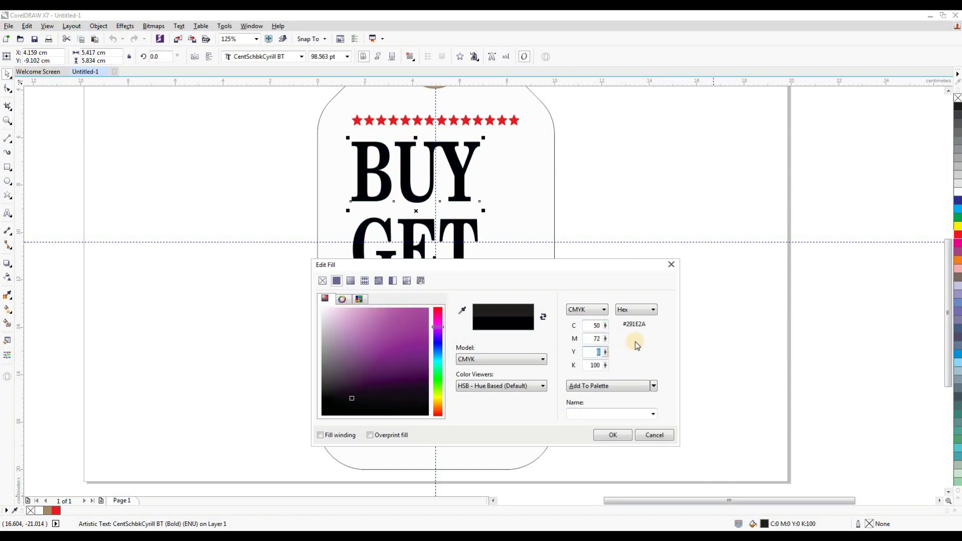
{"action": "type", "text": "82"}
{"action": "left_click", "coordinate": [591, 364]}
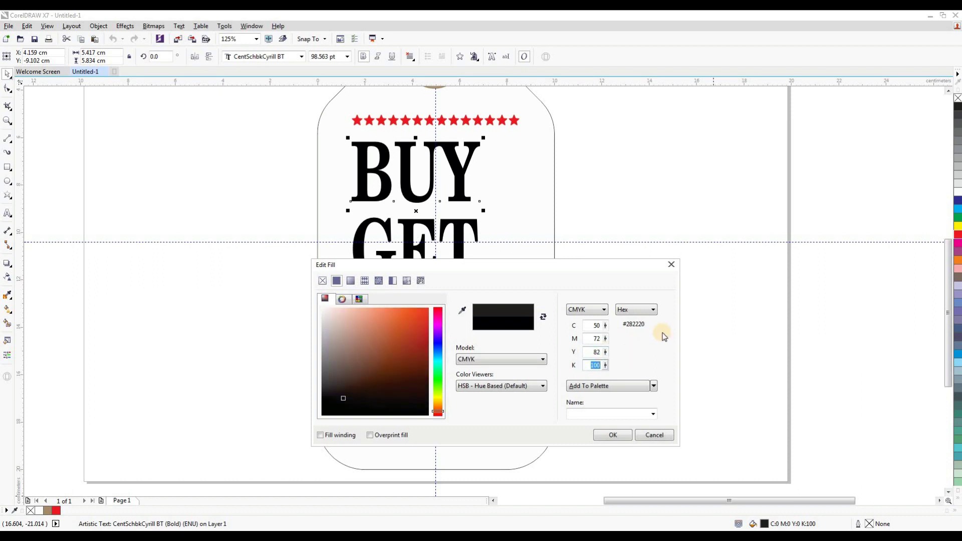
{"action": "type", "text": "9"}
{"action": "left_click", "coordinate": [606, 435]}
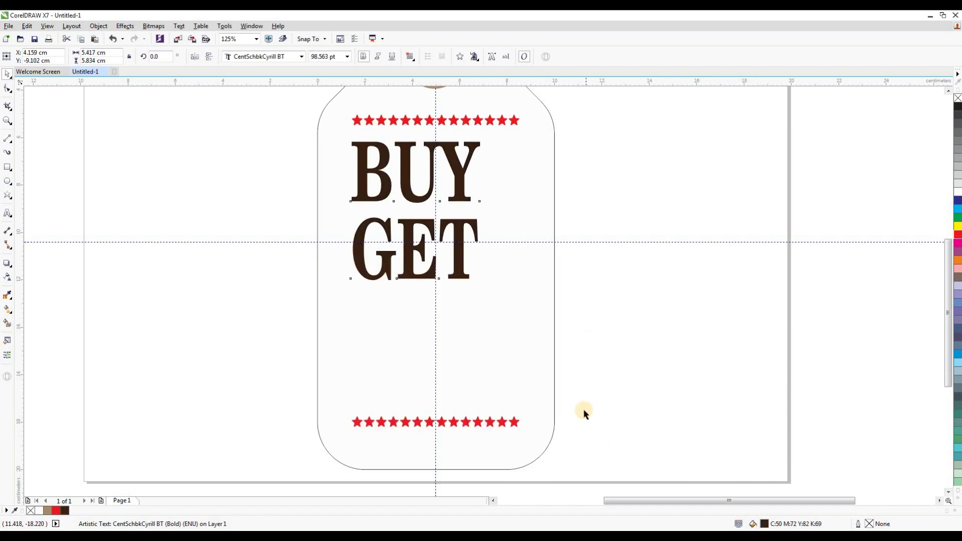
Add the text "1" outside the tag and set its font to CentSchbkCyrill BT
{"action": "left_click", "coordinate": [7, 213]}
{"action": "left_click", "coordinate": [204, 200]}
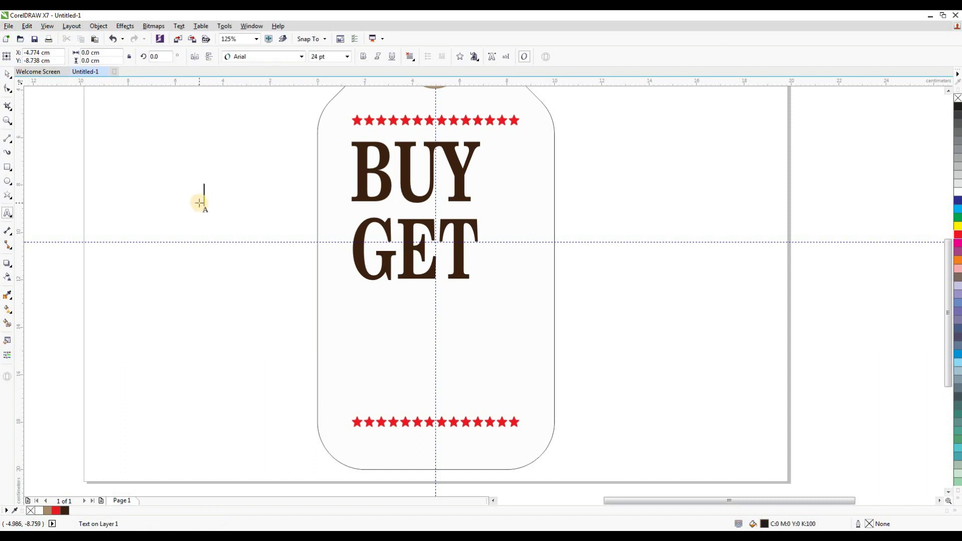
{"action": "type", "text": "1"}
{"action": "key", "text": "ctrl+space"}
{"action": "left_click", "coordinate": [242, 57]}
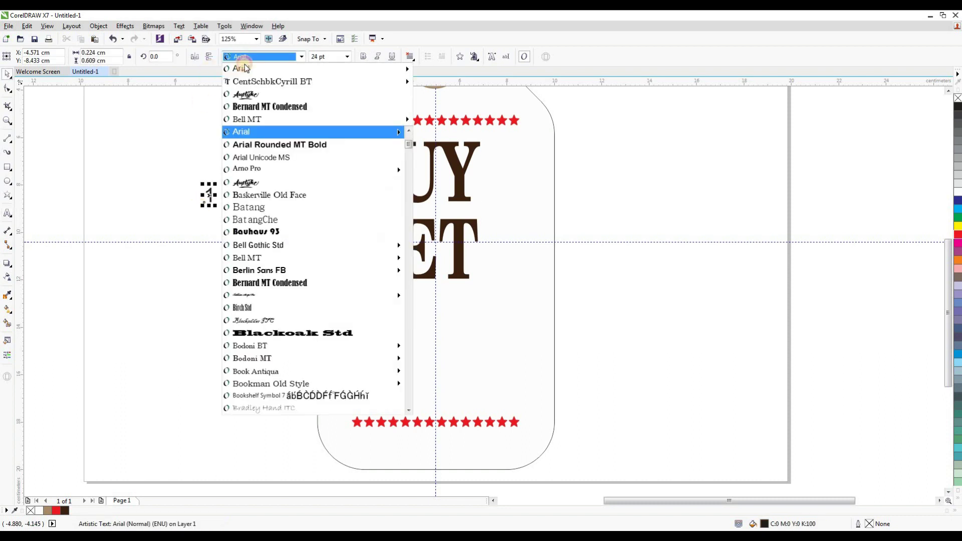
{"action": "left_click", "coordinate": [266, 82]}
Enlarge the 1 beside BUY GET on the tag, make it bold and stretch it to about 6 cm high
{"action": "left_click_drag", "start_coordinate": [216, 205], "coordinate": [262, 294]}
{"action": "left_click_drag", "start_coordinate": [254, 243], "coordinate": [537, 190]}
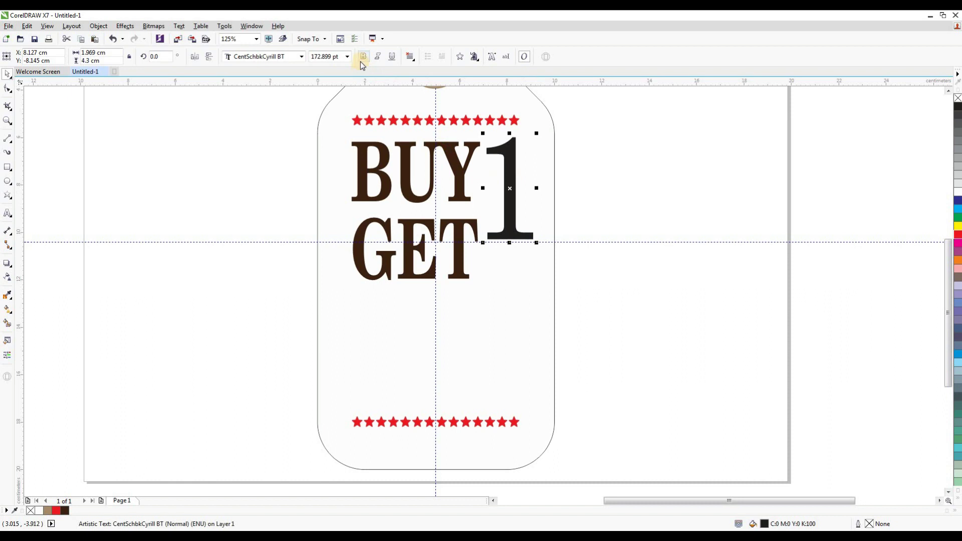
{"action": "left_click_drag", "start_coordinate": [509, 242], "coordinate": [509, 283]}
Narrow the BUY GET text to about 5.2 cm wide and widen the 1 towards it to about 2.1 cm
{"action": "left_click", "coordinate": [466, 193]}
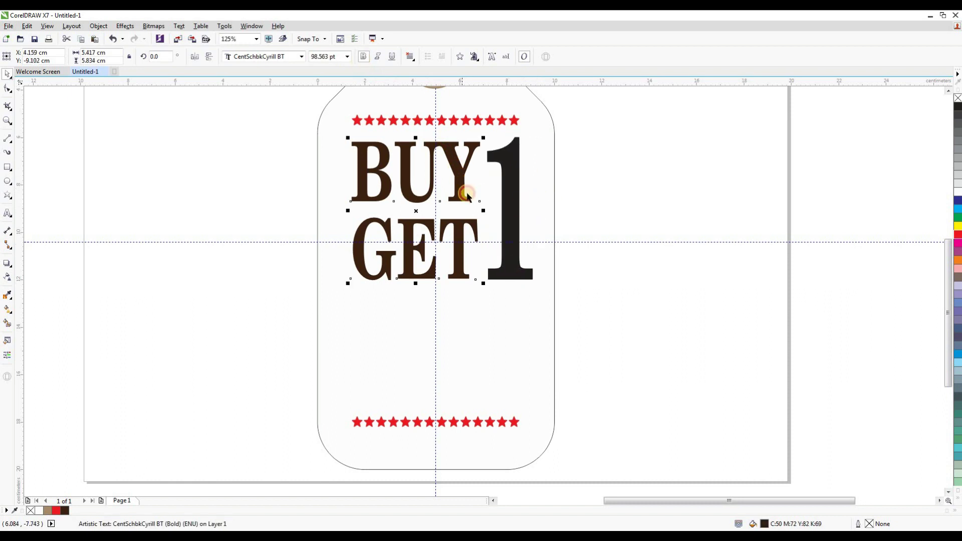
{"action": "left_click", "coordinate": [502, 206]}
{"action": "left_click_drag", "start_coordinate": [477, 212], "coordinate": [476, 210]}
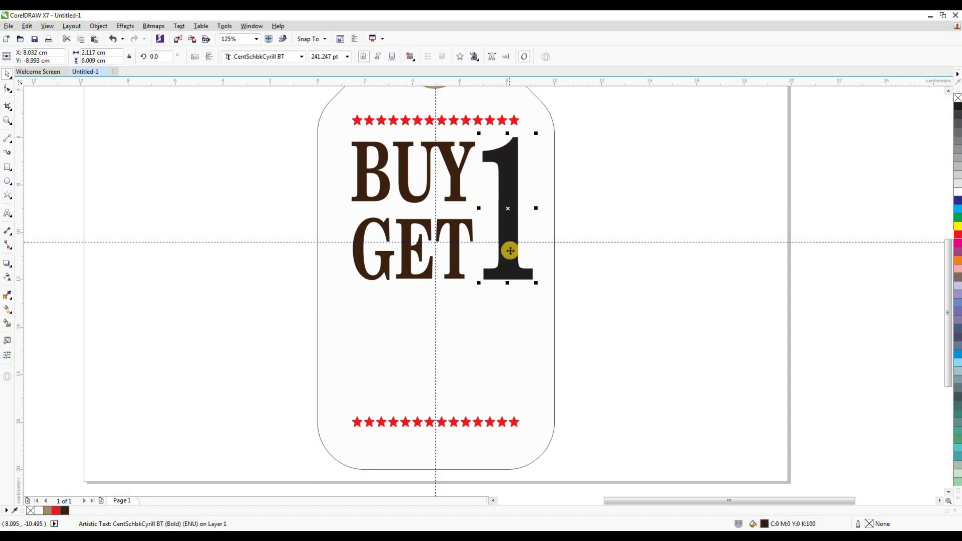
Stretch the 1 downward to about 6.1 cm high and fill it with the dark brown of BUY GET
{"action": "left_click_drag", "start_coordinate": [509, 286], "coordinate": [510, 288]}
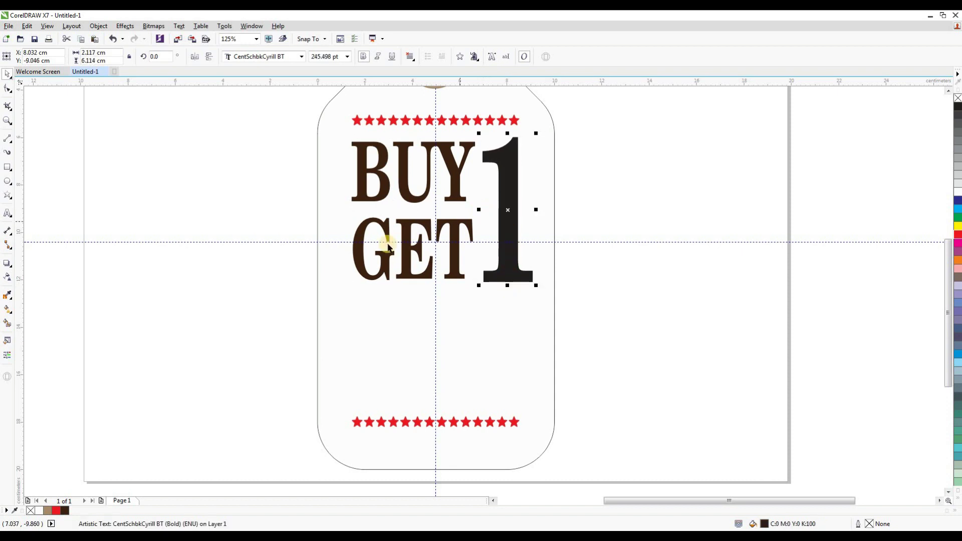
{"action": "left_click", "coordinate": [65, 510]}
{"action": "left_click", "coordinate": [204, 294]}
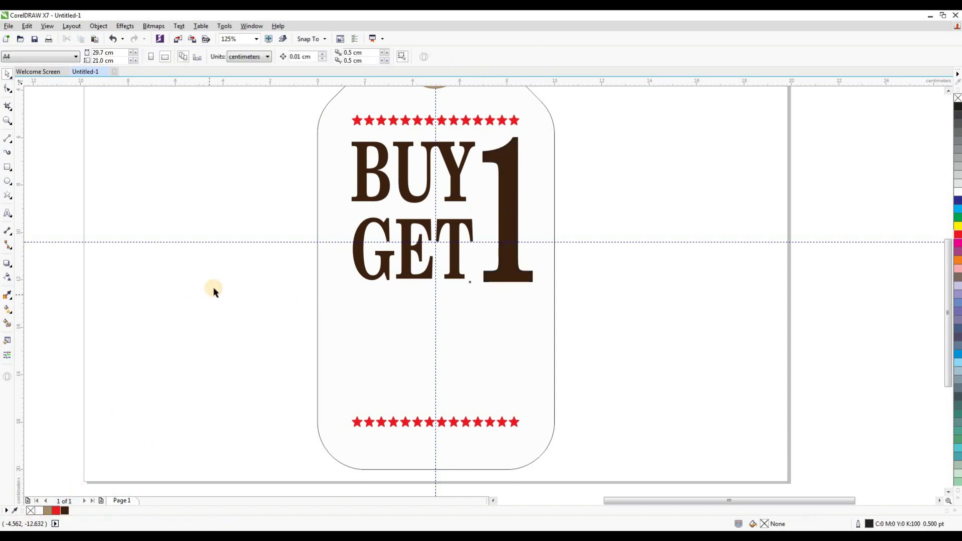
{"action": "scroll", "coordinate": [340, 224], "scroll_direction": "down", "scroll_amount": 1}
{"action": "scroll", "coordinate": [322, 261], "scroll_direction": "up", "scroll_amount": 1}
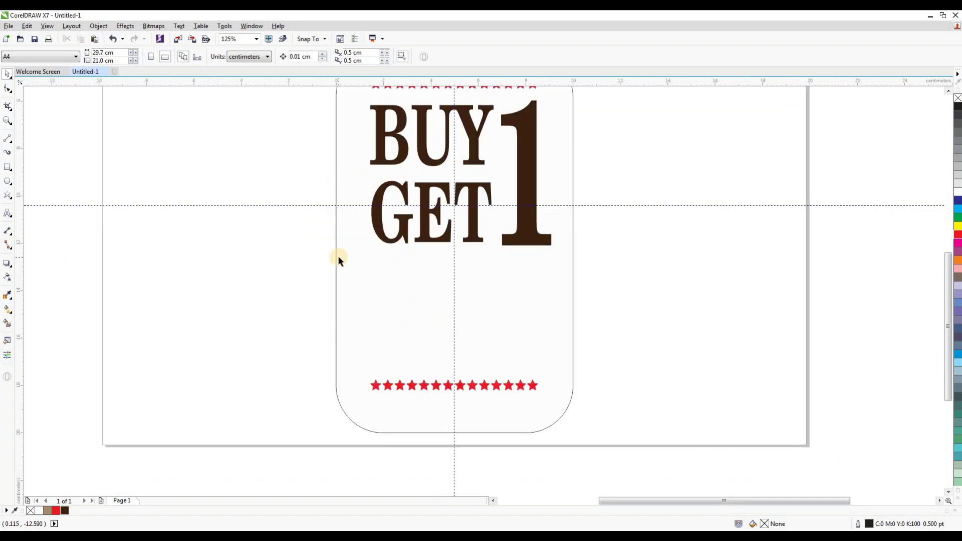
{"action": "left_click", "coordinate": [523, 155]}
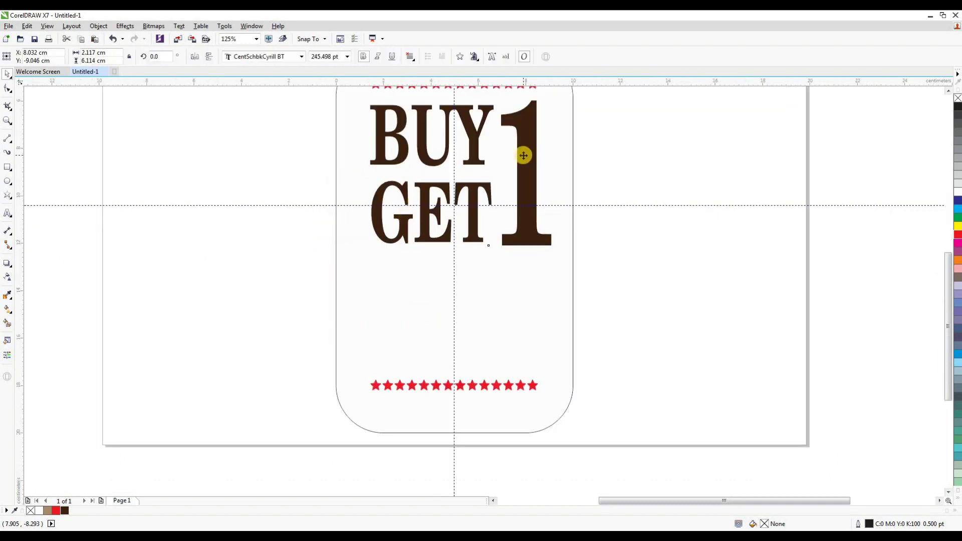
{"action": "left_click", "coordinate": [592, 181]}
{"action": "scroll", "coordinate": [464, 223], "scroll_direction": "down", "scroll_amount": 1}
{"action": "scroll", "coordinate": [463, 214], "scroll_direction": "up", "scroll_amount": 1}
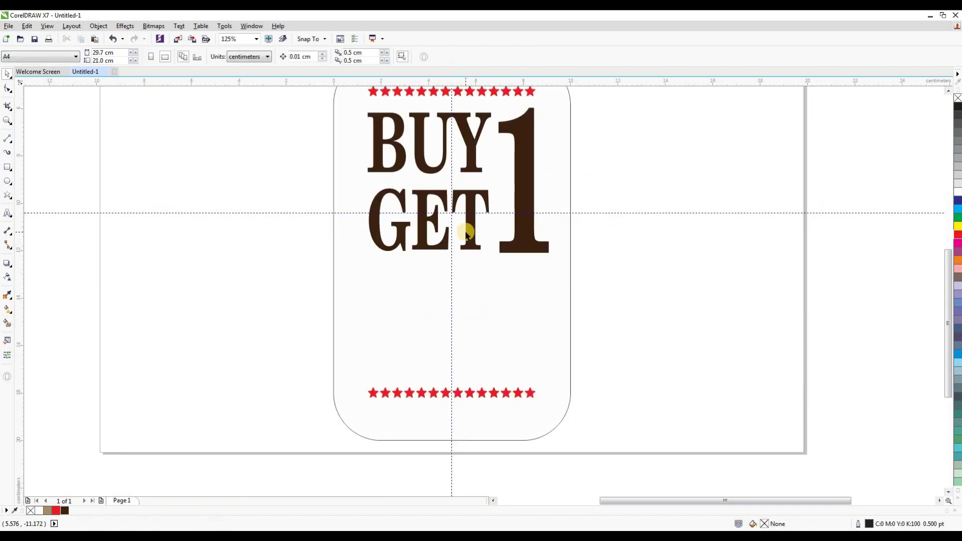
Add the text "FREE" in Bernard MT Condensed and move it onto the tag beneath GET
{"action": "left_click", "coordinate": [13, 216]}
{"action": "left_click", "coordinate": [198, 275]}
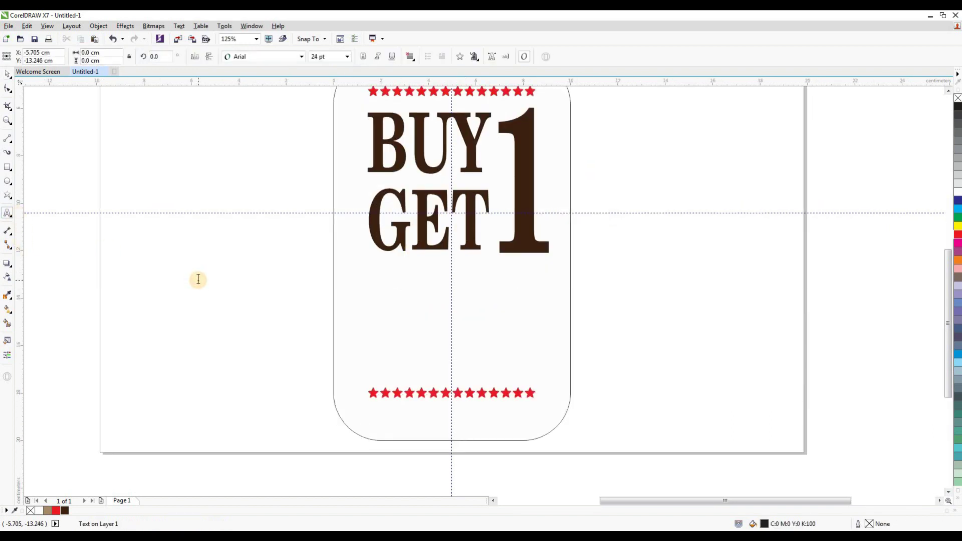
{"action": "type", "text": "FREE"}
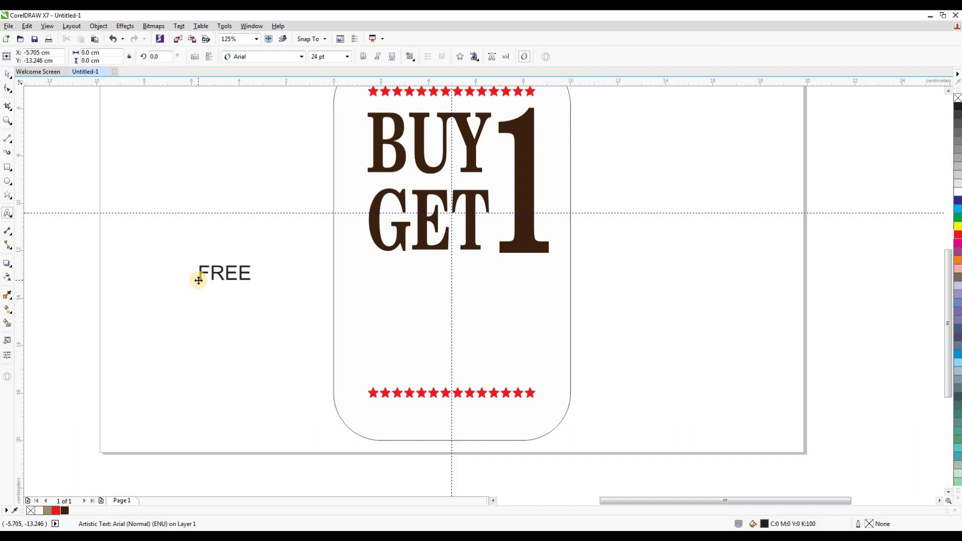
{"action": "left_click", "coordinate": [9, 74]}
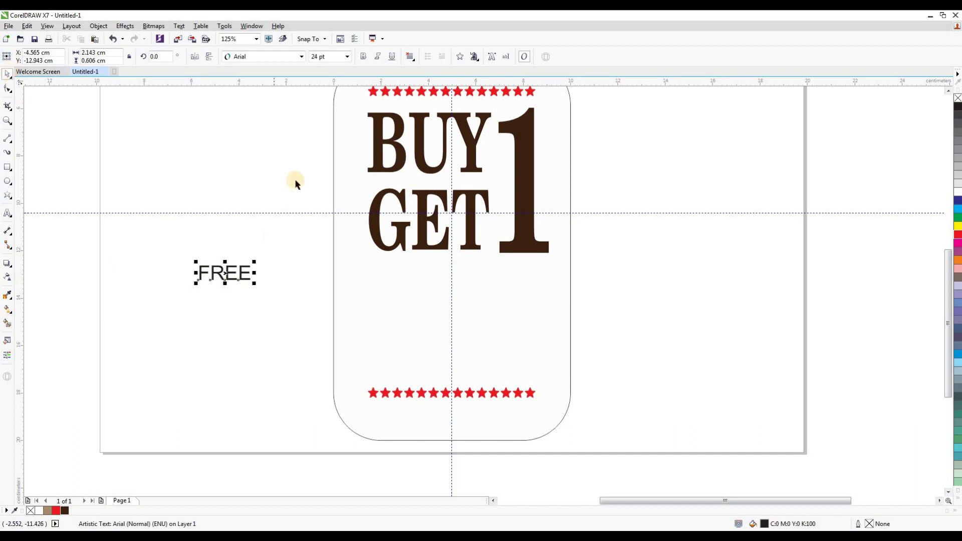
{"action": "left_click", "coordinate": [301, 57]}
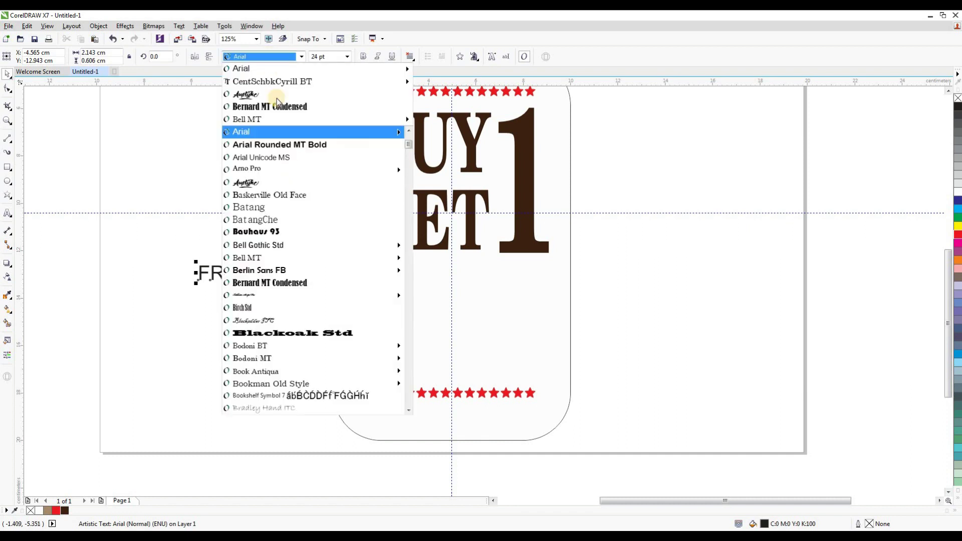
{"action": "left_click", "coordinate": [289, 284]}
{"action": "left_click_drag", "start_coordinate": [220, 274], "coordinate": [396, 273]}
Place a vertical guideline along the left edge of BUY GET and enlarge FREE to about 7.1 cm wide and 3.2 cm high
{"action": "left_click", "coordinate": [377, 229]}
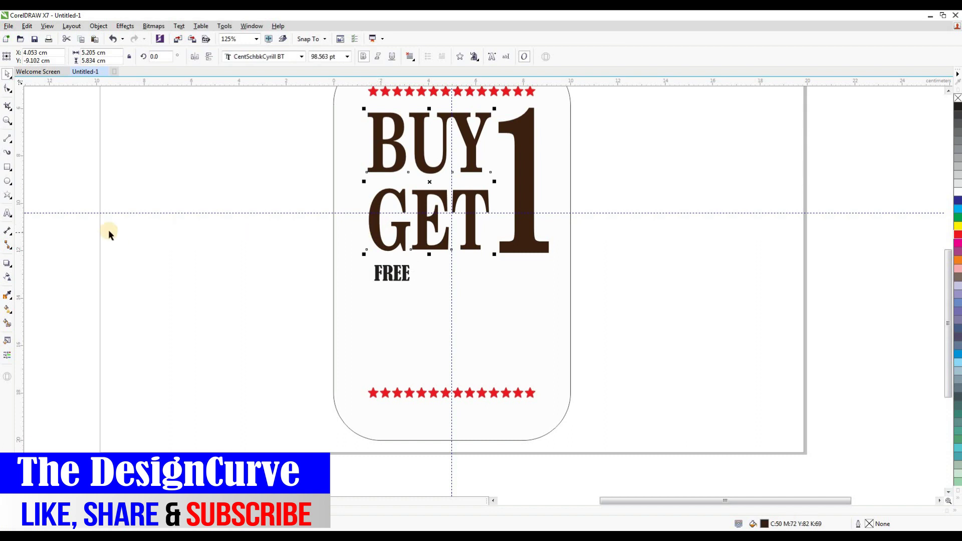
{"action": "left_click_drag", "start_coordinate": [303, 256], "coordinate": [366, 223]}
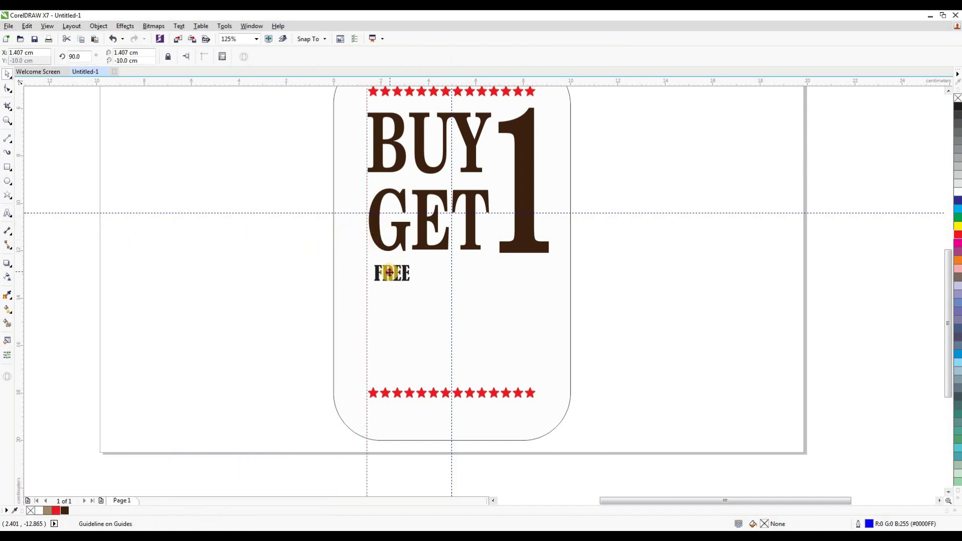
{"action": "left_click", "coordinate": [395, 271]}
{"action": "left_click_drag", "start_coordinate": [410, 282], "coordinate": [566, 344]}
{"action": "scroll", "coordinate": [398, 311], "scroll_direction": "up", "scroll_amount": 2}
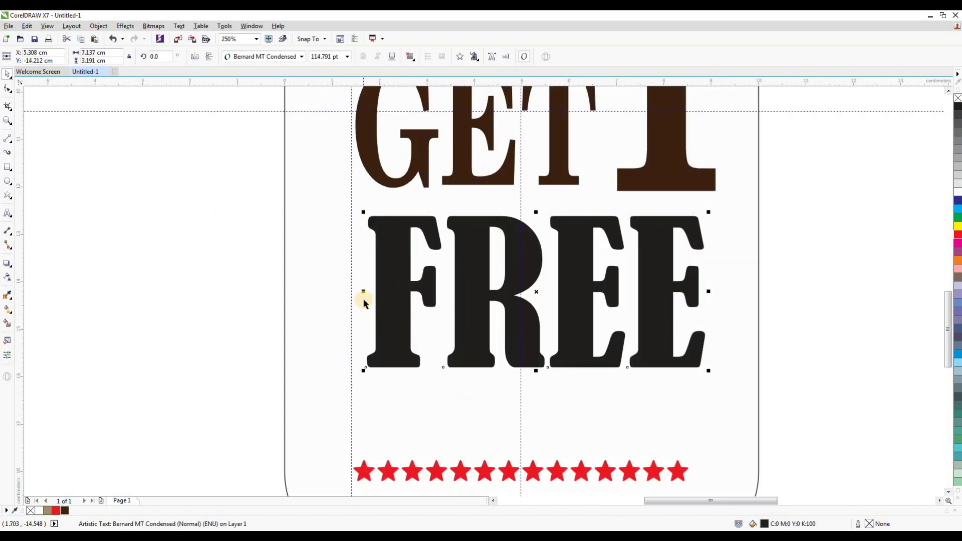
Centre FREE on the tag's central vertical guideline and enlarge it to about 7.4 cm wide and 3.5 cm high
{"action": "mouse_move", "coordinate": [542, 291]}
{"action": "left_mouse_down"}
{"action": "mouse_move", "coordinate": [519, 292]}
{"action": "mouse_move", "coordinate": [528, 291]}
{"action": "left_mouse_up"}
{"action": "scroll", "coordinate": [546, 277], "scroll_direction": "down", "scroll_amount": 1}
{"action": "scroll", "coordinate": [614, 280], "scroll_direction": "up", "scroll_amount": 2}
{"action": "left_click_drag", "start_coordinate": [601, 280], "coordinate": [614, 283]}
{"action": "scroll", "coordinate": [611, 282], "scroll_direction": "down", "scroll_amount": 2}
{"action": "scroll", "coordinate": [525, 316], "scroll_direction": "up", "scroll_amount": 1}
{"action": "left_click_drag", "start_coordinate": [524, 311], "coordinate": [519, 323]}
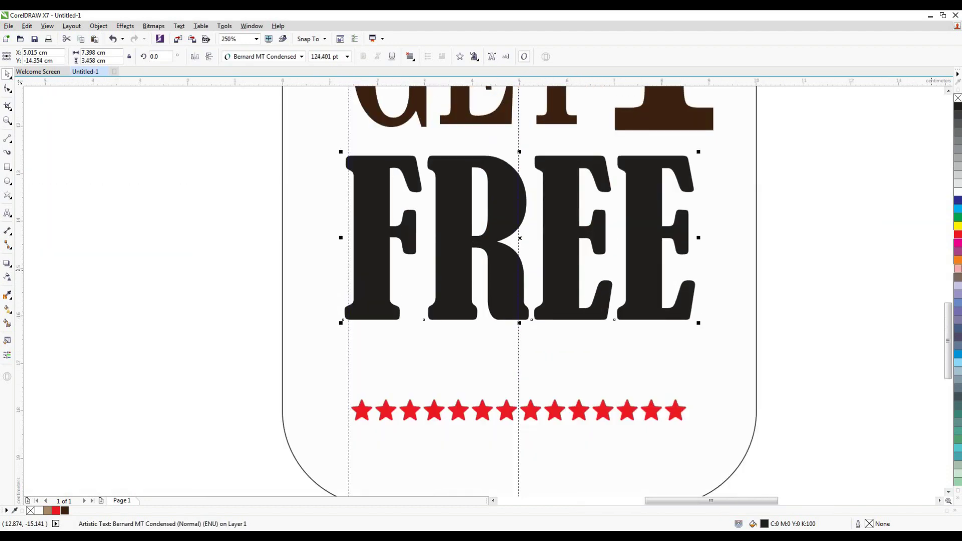
Fill the FREE text with red and deselect it
{"action": "left_click", "coordinate": [957, 238]}
{"action": "key", "text": "Escape"}
{"action": "scroll", "coordinate": [543, 285], "scroll_direction": "down", "scroll_amount": 2}
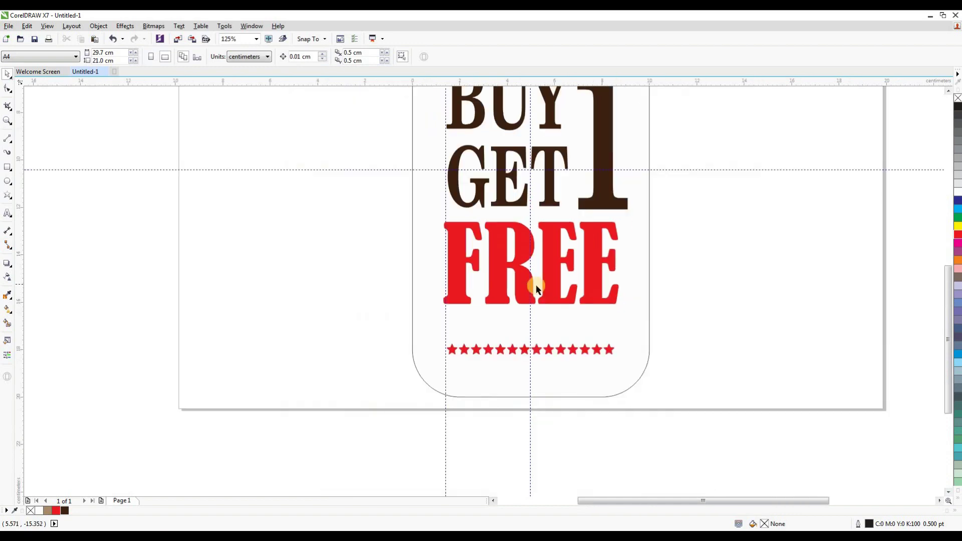
{"action": "scroll", "coordinate": [545, 290], "scroll_direction": "up", "scroll_amount": 1}
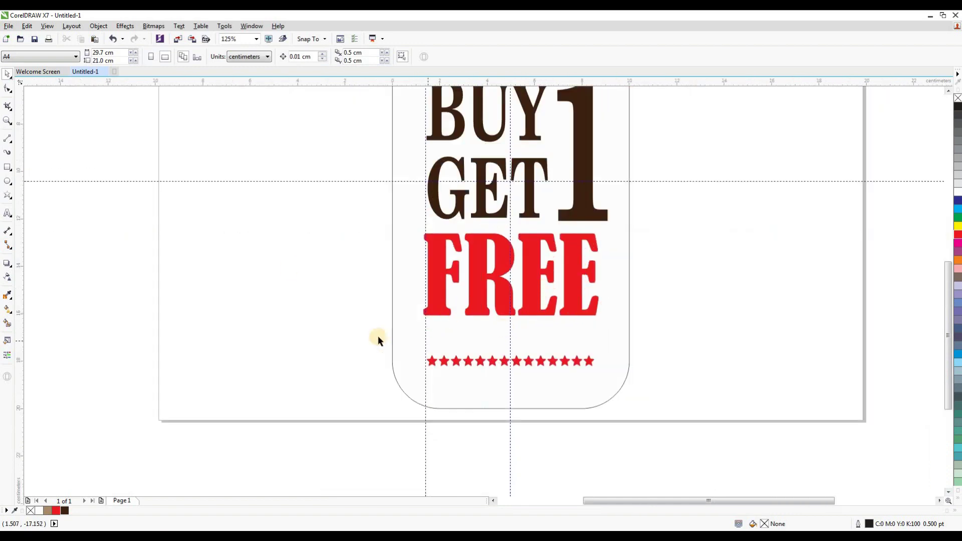
Add the text "Special Offer" outside the tag, enlarge it to about 32.6 pt and set its font to Austyke
{"action": "left_click", "coordinate": [8, 212]}
{"action": "left_click", "coordinate": [178, 272]}
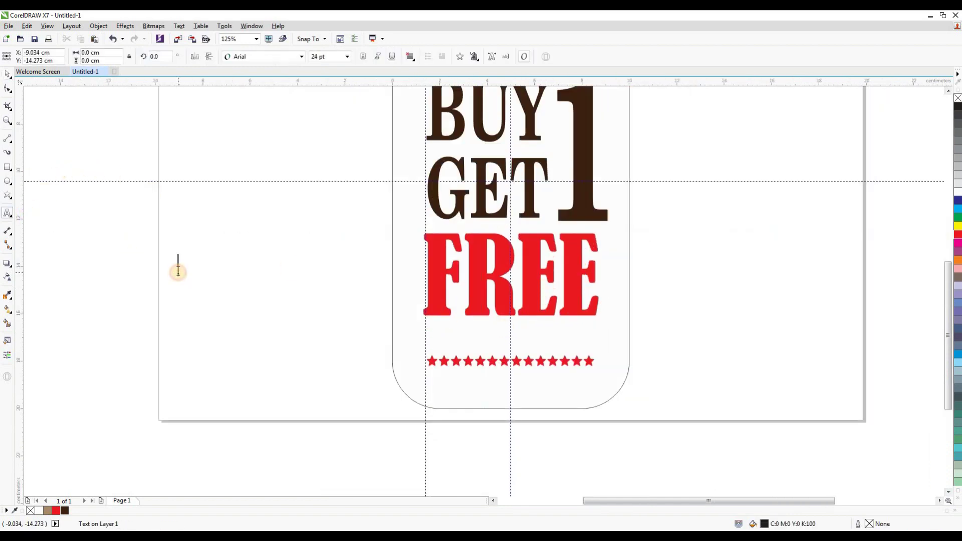
{"action": "type", "text": "Special Offer"}
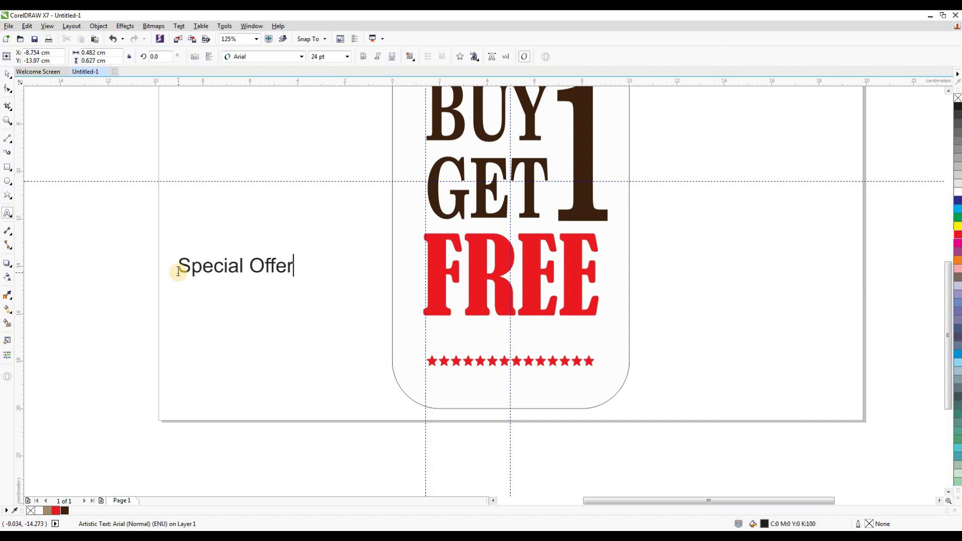
{"action": "key", "text": "ctrl+space"}
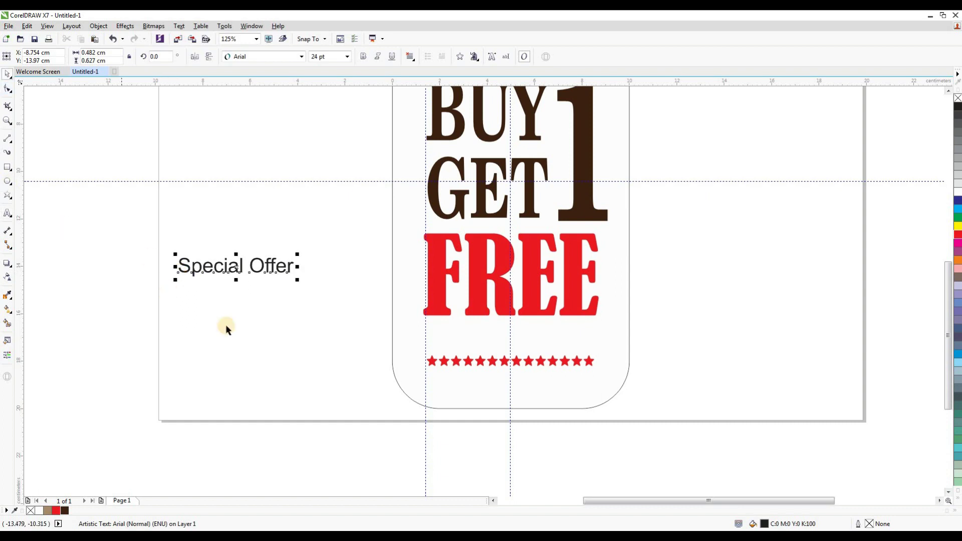
{"action": "left_click_drag", "start_coordinate": [301, 283], "coordinate": [334, 326]}
{"action": "left_click", "coordinate": [275, 56]}
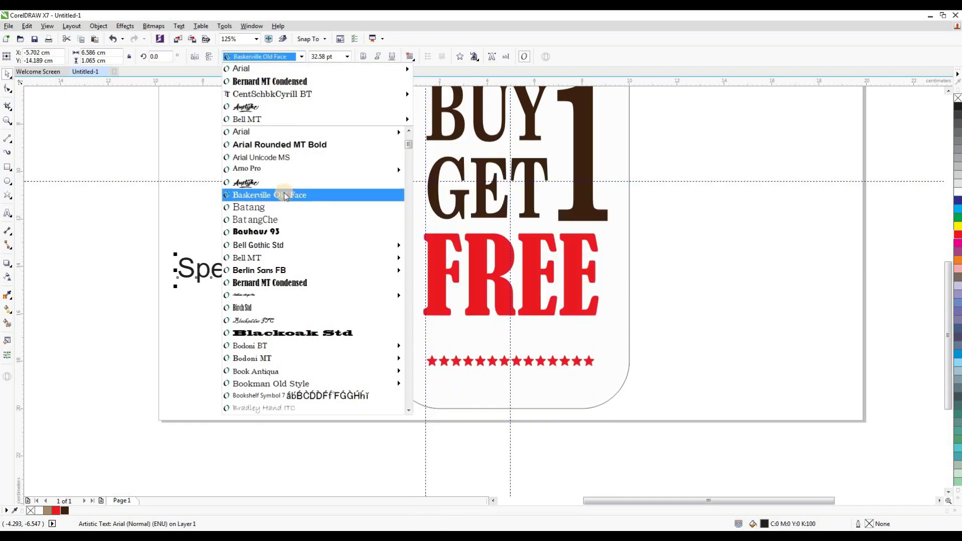
{"action": "left_click", "coordinate": [268, 182]}
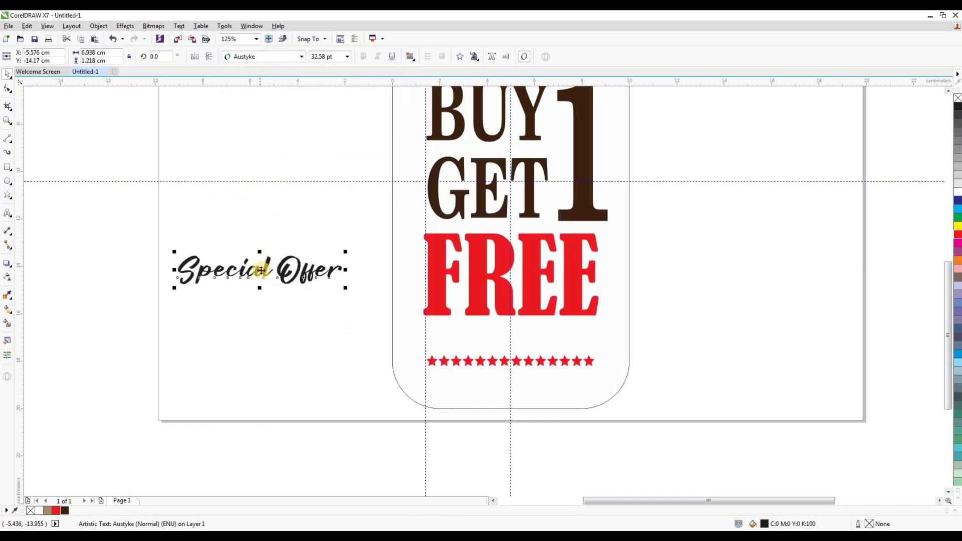
Move "Special Offer" between FREE and the lower star row and scale it down to about 6.5 cm wide
{"action": "left_click_drag", "start_coordinate": [260, 268], "coordinate": [521, 337]}
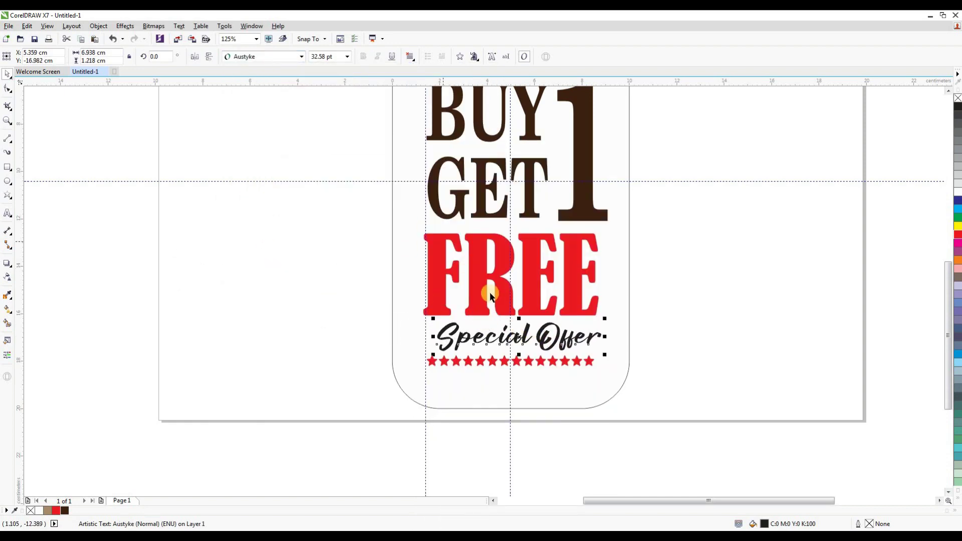
{"action": "left_click_drag", "start_coordinate": [605, 353], "coordinate": [594, 353]}
{"action": "scroll", "coordinate": [537, 345], "scroll_direction": "up", "scroll_amount": 2}
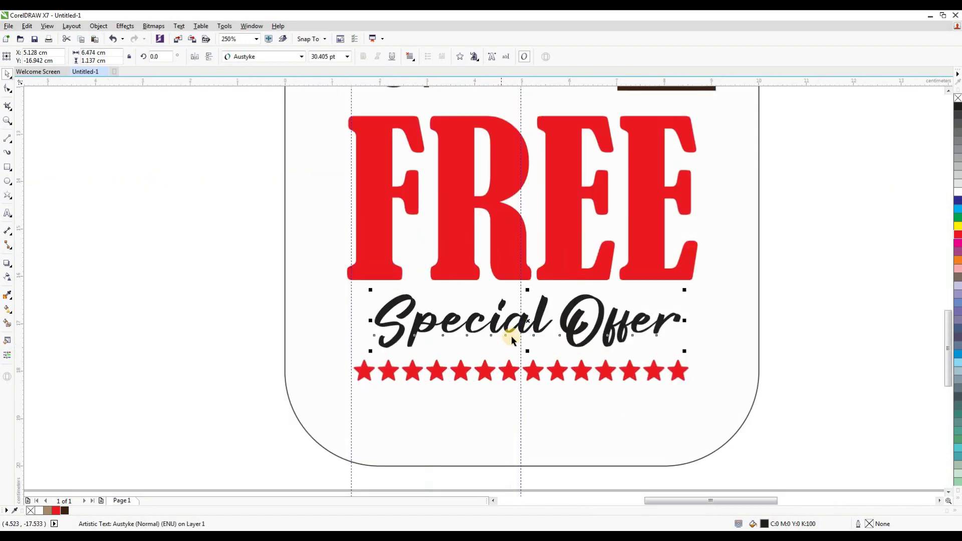
Resize "Special Offer" to about 5.9 cm wide and 1 cm high and centre it on the tag's central vertical guideline
{"action": "scroll", "coordinate": [522, 324], "scroll_direction": "up", "scroll_amount": 2}
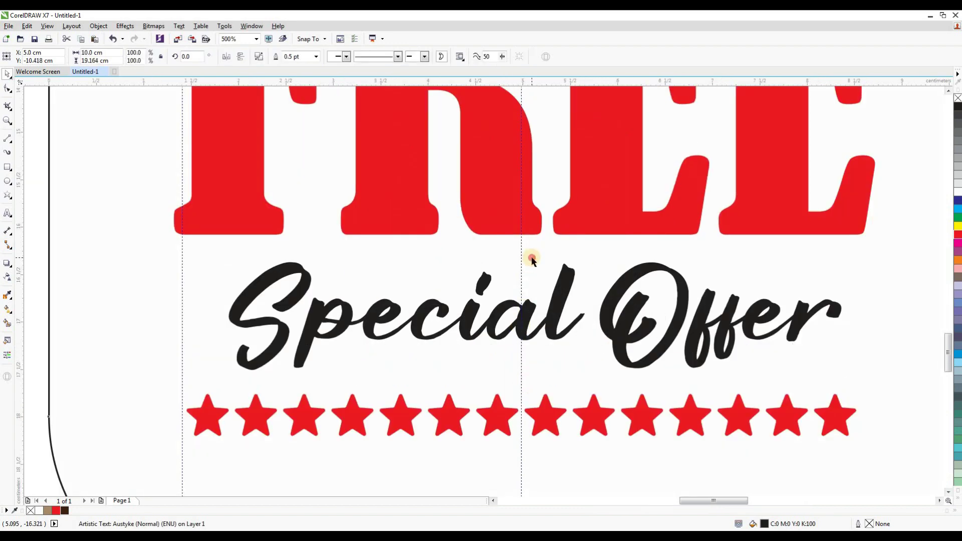
{"action": "left_click_drag", "start_coordinate": [534, 259], "coordinate": [533, 273]}
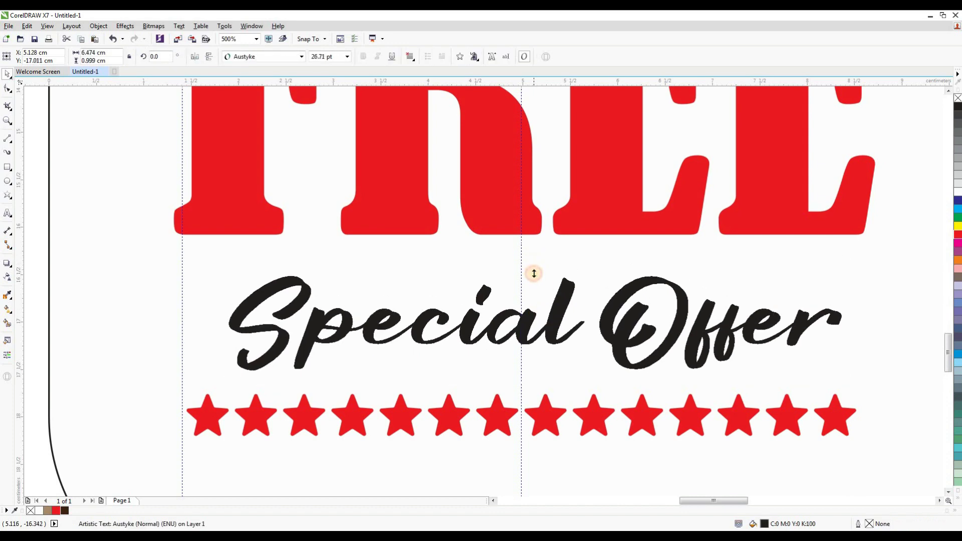
{"action": "left_click_drag", "start_coordinate": [534, 323], "coordinate": [521, 328]}
{"action": "left_click_drag", "start_coordinate": [831, 329], "coordinate": [802, 329]}
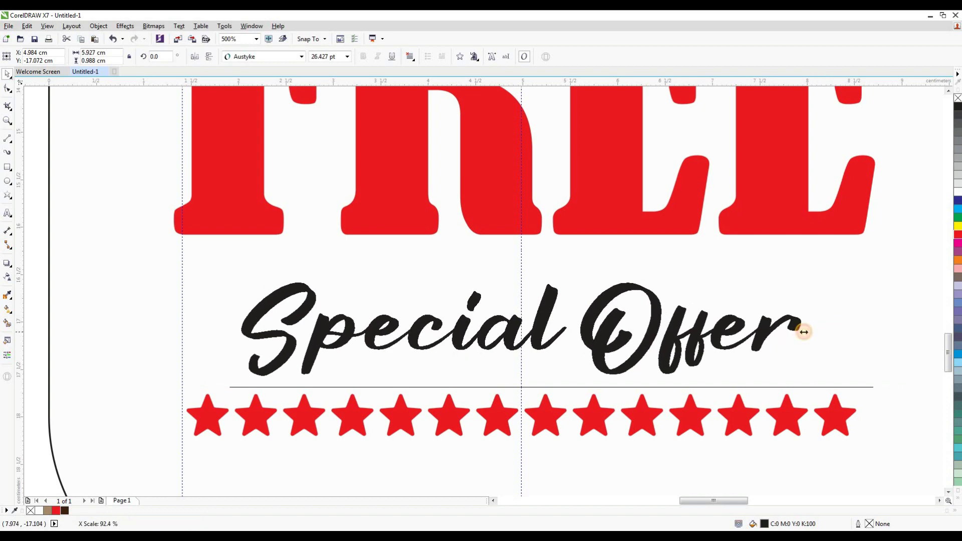
Fill the "Special Offer" text with the dark brown used for BUY and GET and deselect it
{"action": "scroll", "coordinate": [417, 273], "scroll_direction": "down", "scroll_amount": 2}
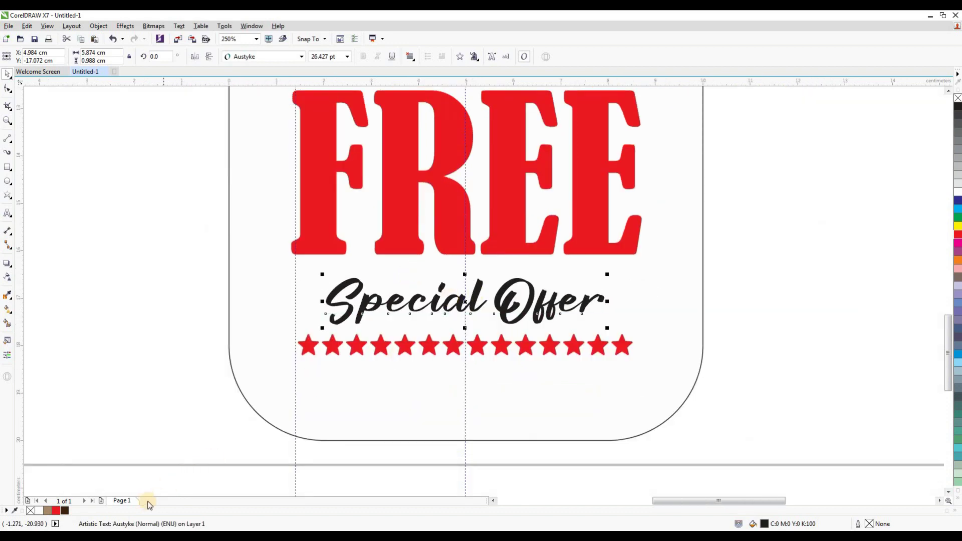
{"action": "left_click", "coordinate": [180, 387]}
{"action": "scroll", "coordinate": [343, 405], "scroll_direction": "down", "scroll_amount": 1}
{"action": "scroll", "coordinate": [384, 421], "scroll_direction": "down", "scroll_amount": 1}
{"action": "scroll", "coordinate": [386, 422], "scroll_direction": "up", "scroll_amount": 1}
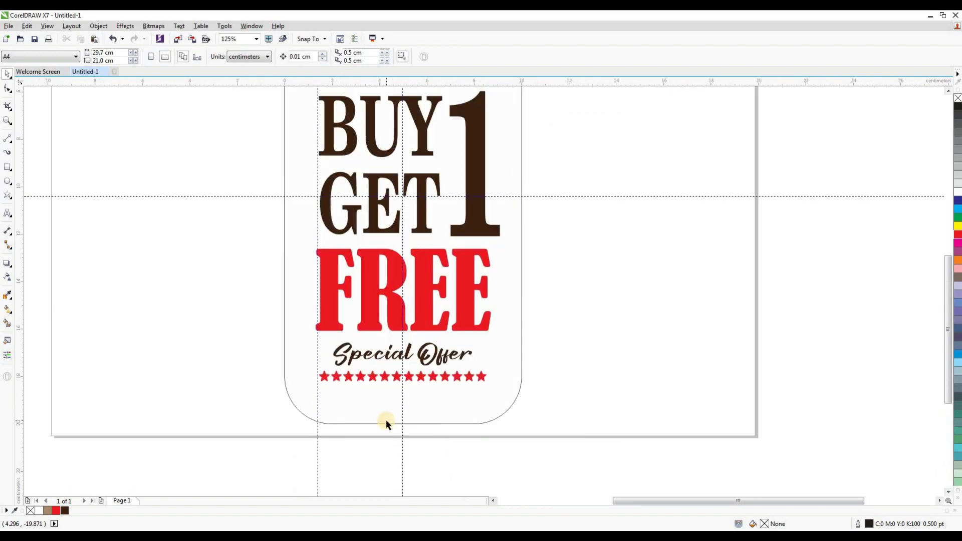
Remove the outline from the tag shape by setting its outline width to None
{"action": "left_click", "coordinate": [385, 423]}
{"action": "left_click", "coordinate": [316, 57]}
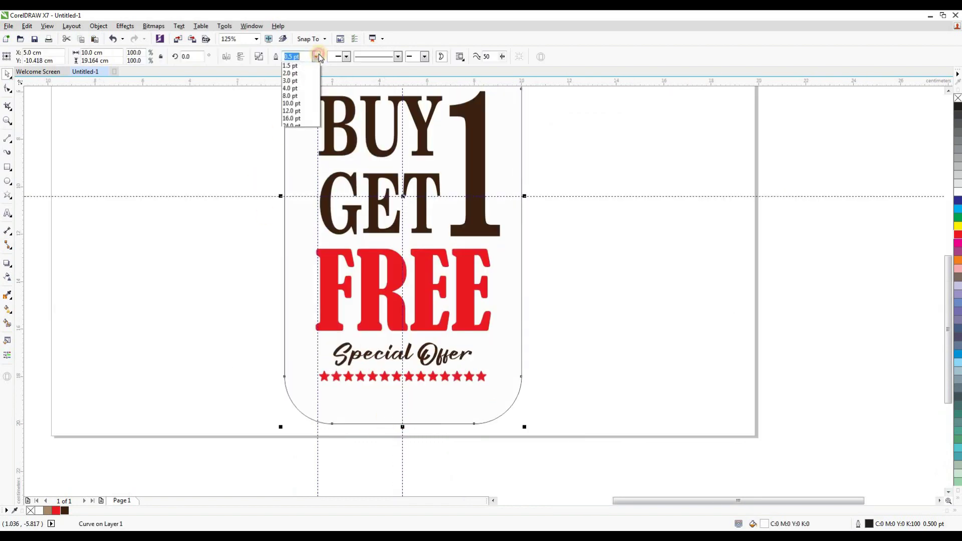
{"action": "left_click", "coordinate": [309, 80]}
Select the whole tag with its ring, stars and text and group the objects
{"action": "scroll", "coordinate": [435, 269], "scroll_direction": "down", "scroll_amount": 1}
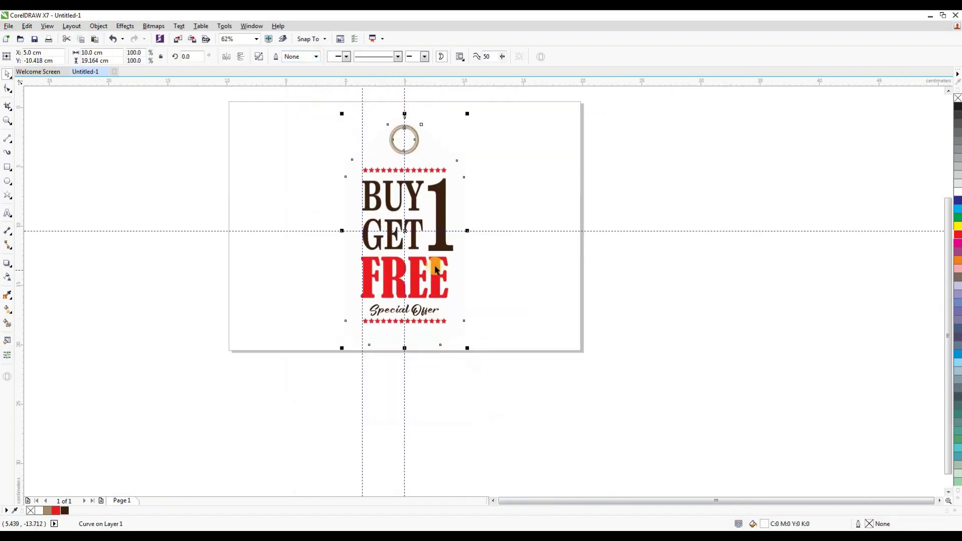
{"action": "left_click_drag", "start_coordinate": [304, 97], "coordinate": [512, 358]}
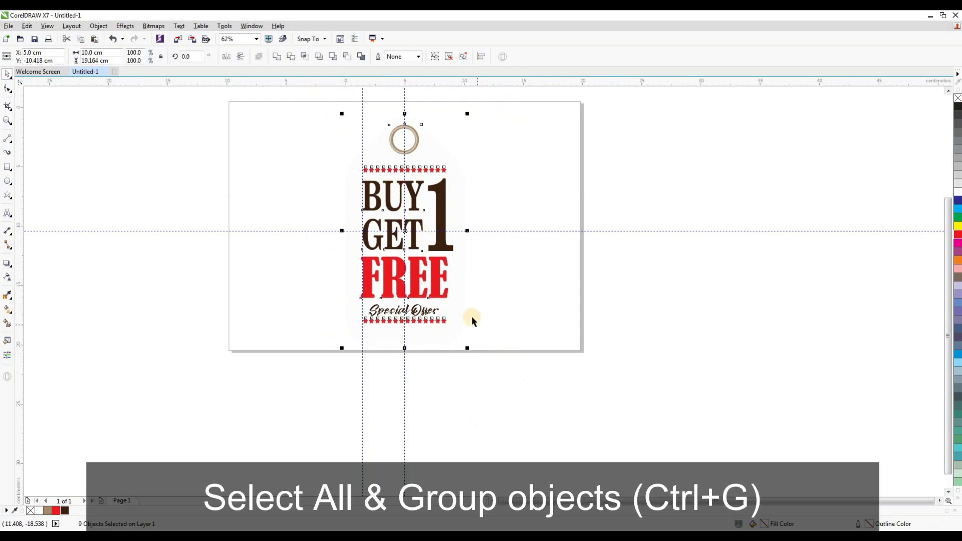
{"action": "right_click", "coordinate": [419, 215]}
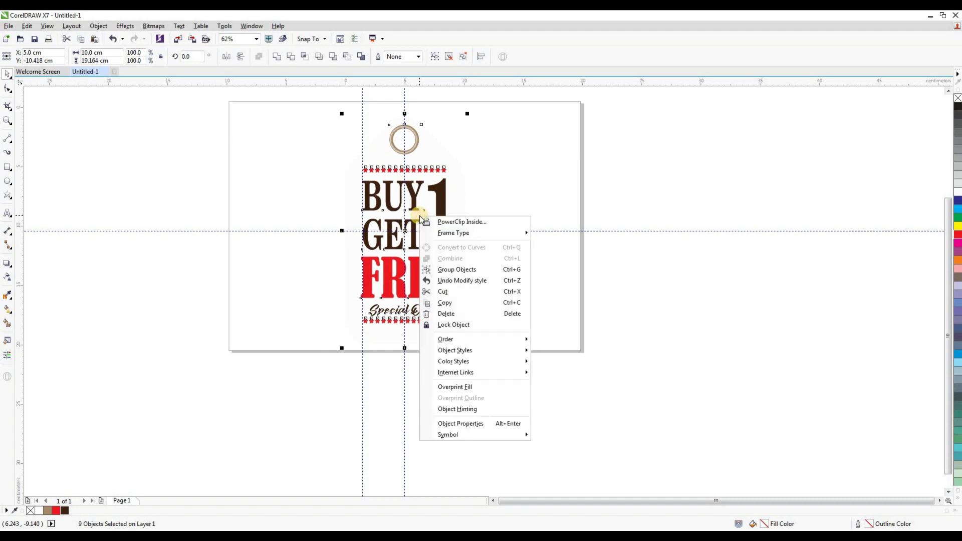
{"action": "left_click", "coordinate": [516, 271]}
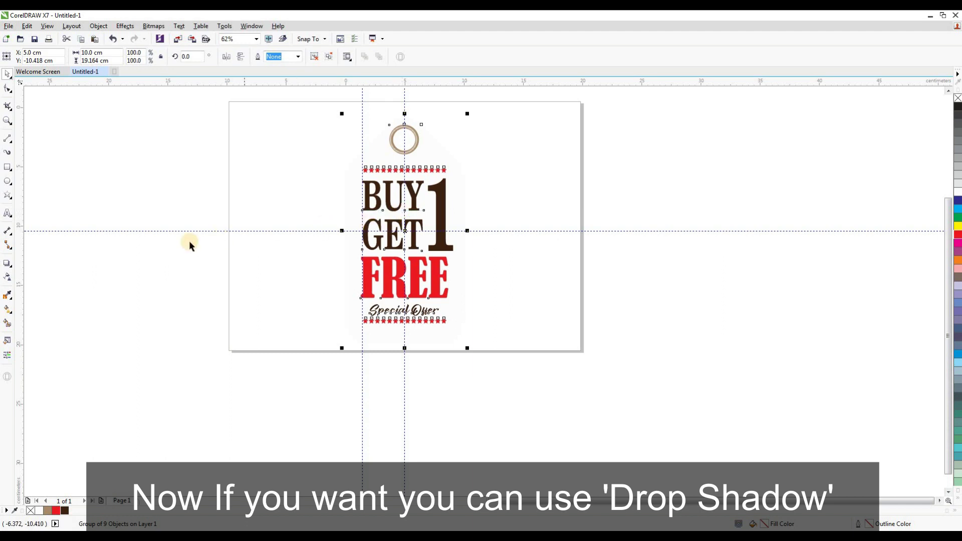
Apply the Medium Glow drop shadow preset to the grouped tag and set the shadow feathering to 10
{"action": "left_click", "coordinate": [5, 265]}
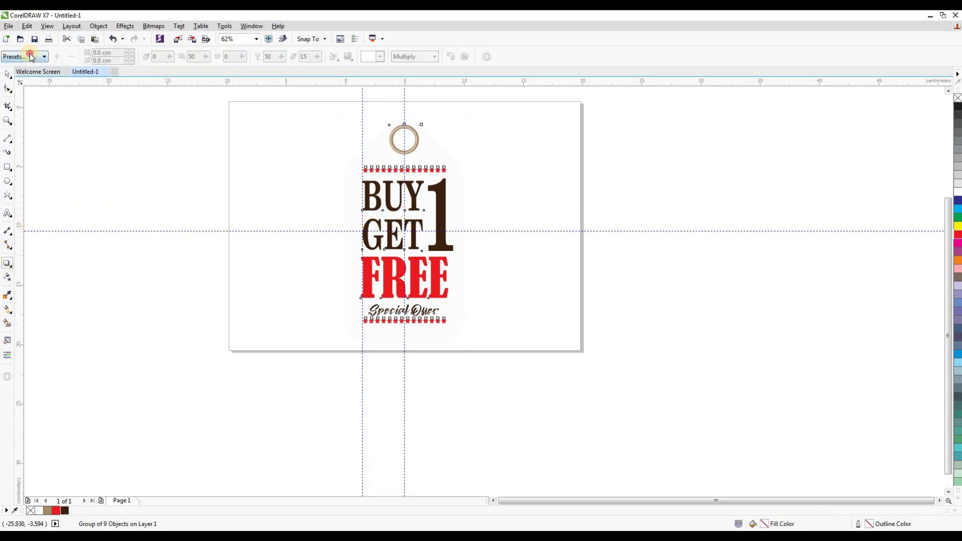
{"action": "left_click", "coordinate": [31, 57]}
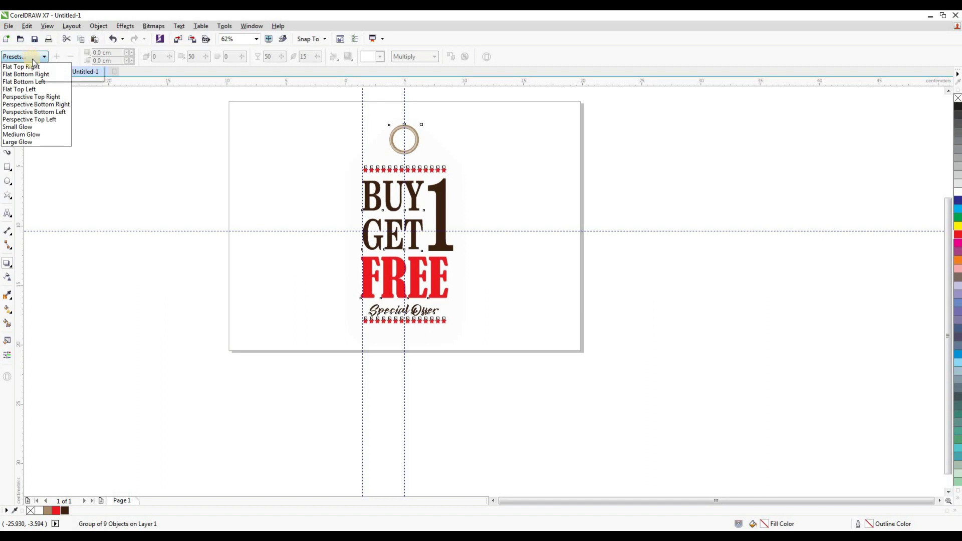
{"action": "left_click", "coordinate": [31, 135]}
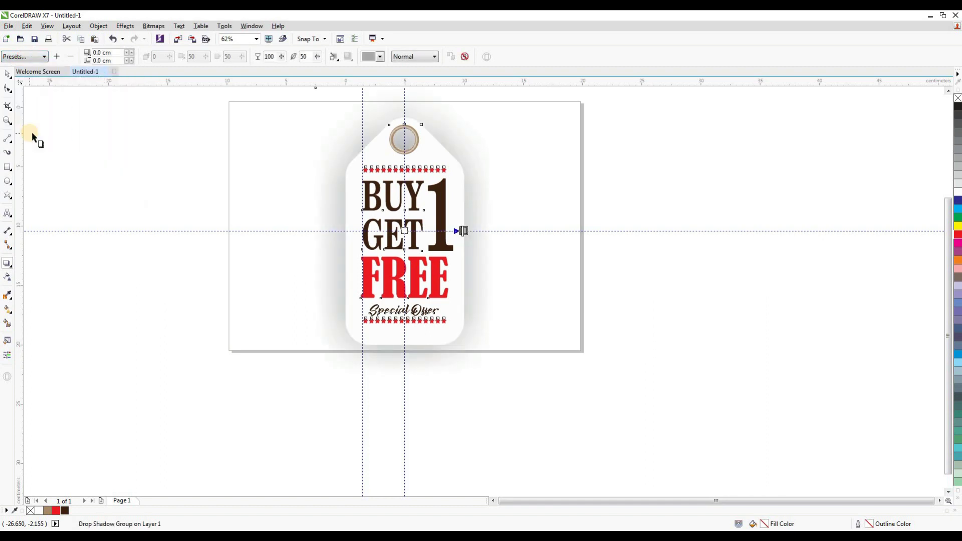
{"action": "left_click", "coordinate": [318, 57]}
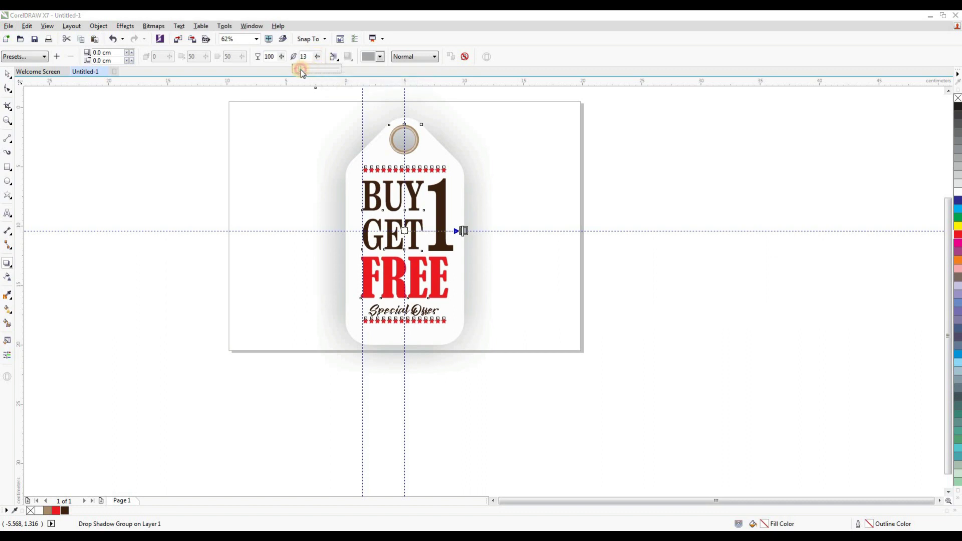
{"action": "left_click_drag", "start_coordinate": [299, 70], "coordinate": [299, 71]}
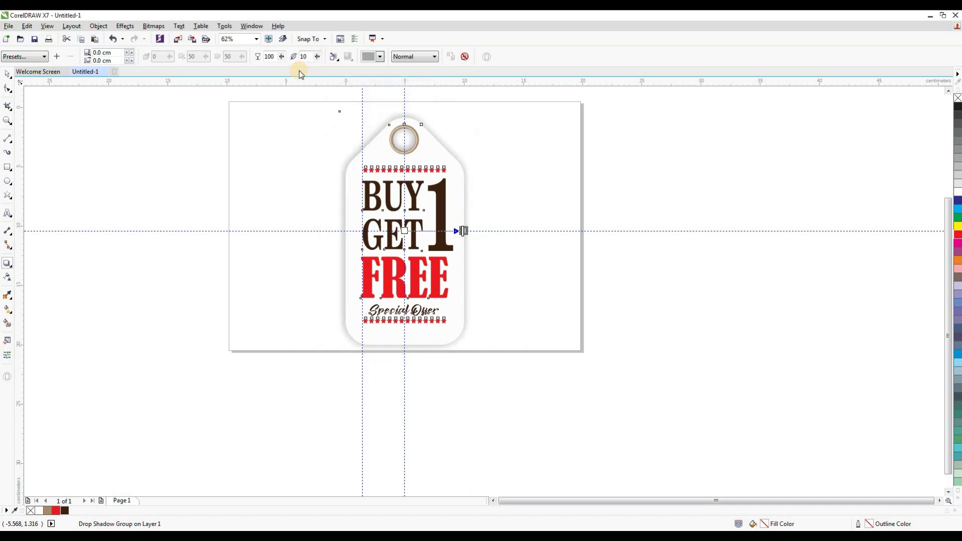
Change the tag's drop shadow colour to black and deselect the tag
{"action": "left_click", "coordinate": [270, 59]}
{"action": "left_click", "coordinate": [382, 60]}
{"action": "left_click", "coordinate": [364, 68]}
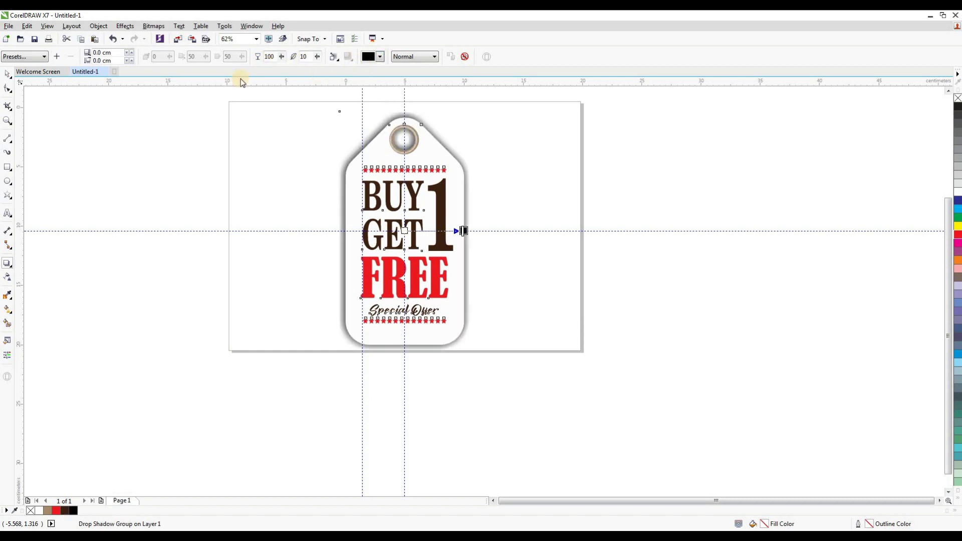
{"action": "left_click", "coordinate": [7, 74]}
{"action": "scroll", "coordinate": [368, 205], "scroll_direction": "down", "scroll_amount": 1}
{"action": "scroll", "coordinate": [366, 168], "scroll_direction": "up", "scroll_amount": 1}
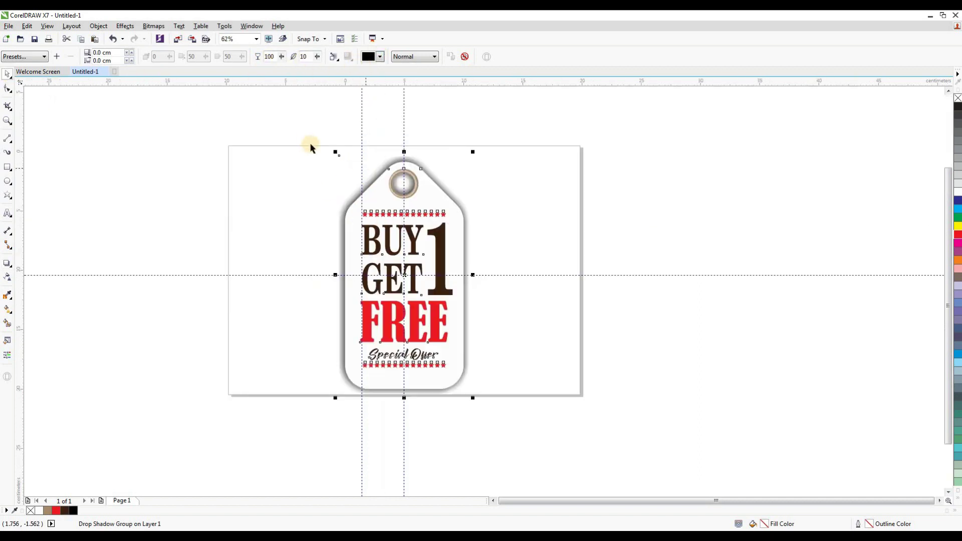
{"action": "left_click", "coordinate": [123, 168]}
Add a page-sized background rectangle behind the tag and fill it with 10% black
{"action": "double_click", "coordinate": [9, 170]}
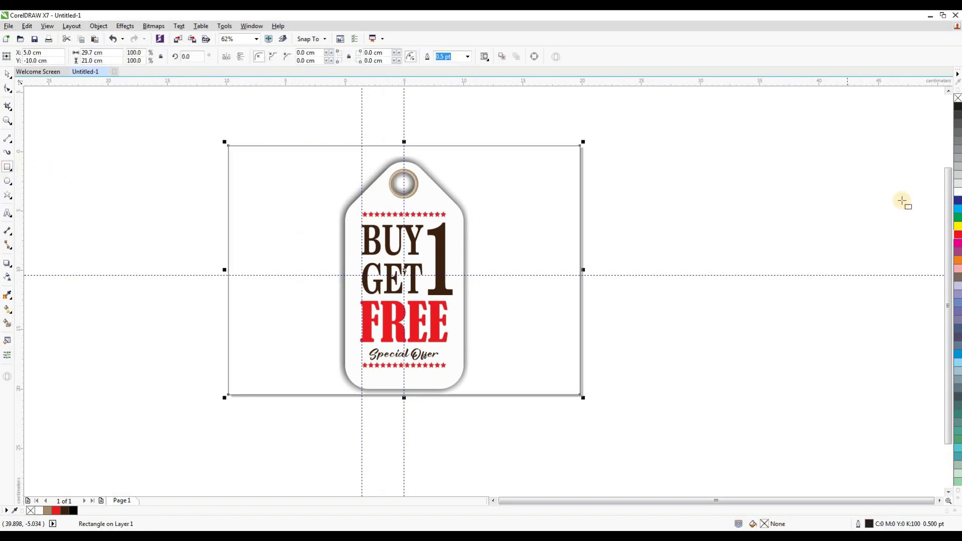
{"action": "left_click", "coordinate": [957, 209]}
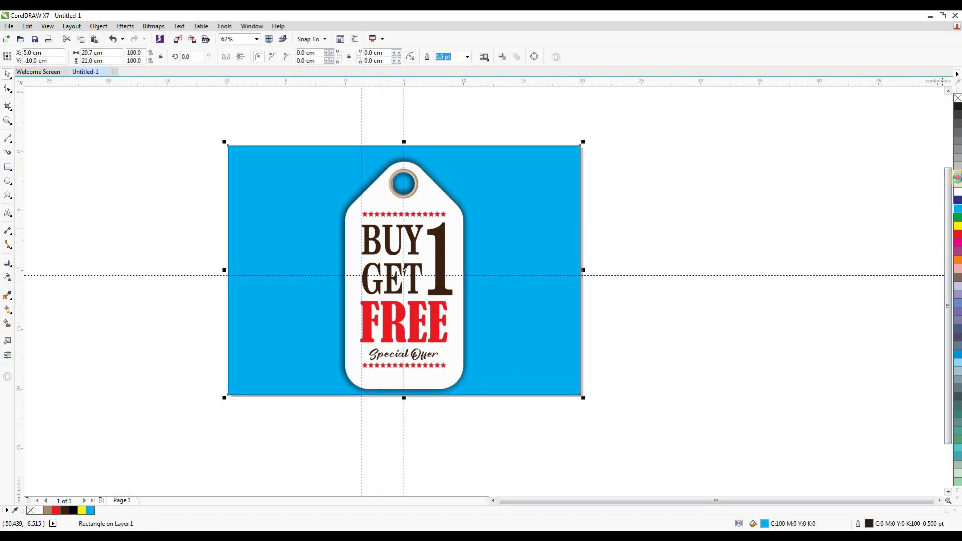
{"action": "left_click", "coordinate": [957, 179]}
{"action": "left_click", "coordinate": [957, 189]}
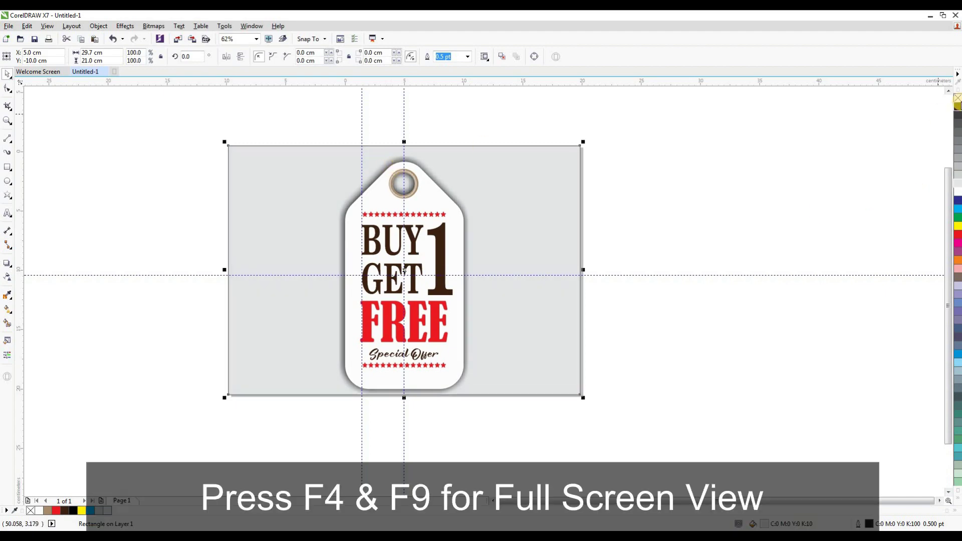
Remove the background rectangle's outline and preview the finished design in full screen, zoomed to fit all objects
{"action": "right_click", "coordinate": [957, 98]}
{"action": "key", "text": "F4"}
{"action": "key", "text": "F9"}
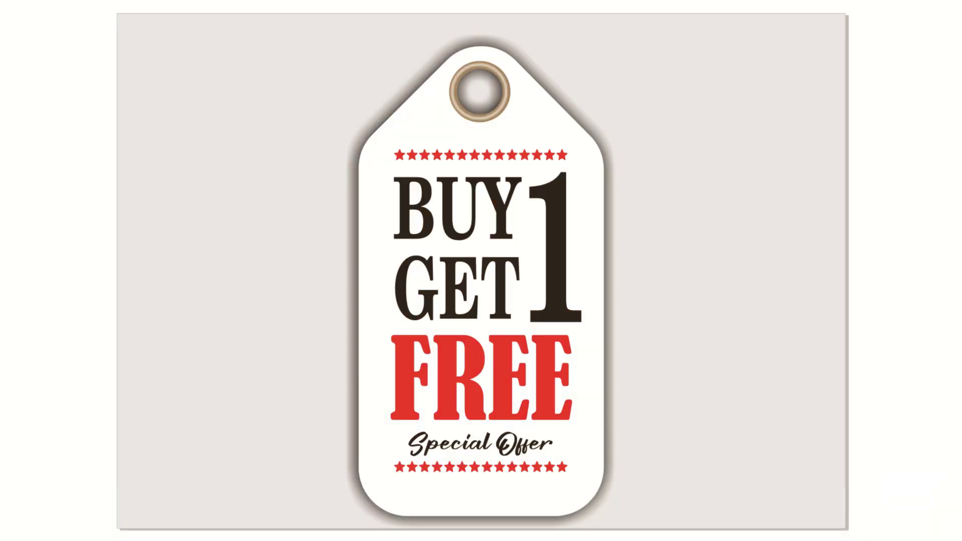